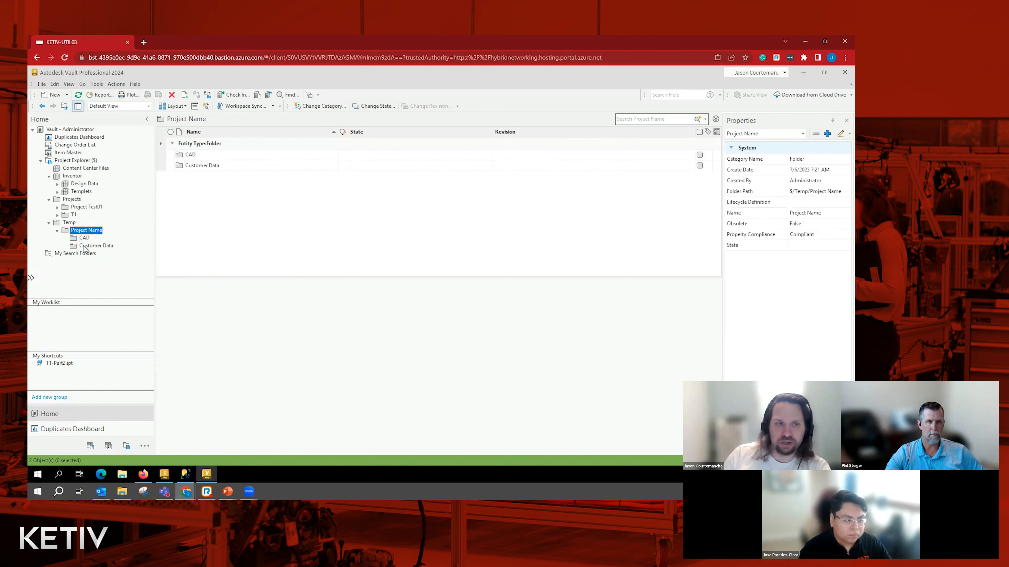
- Start a folder-structure copy of the Project Name folder under Temp and name the copy Project Ketiv
left_click(84, 238)
left_click(84, 232)
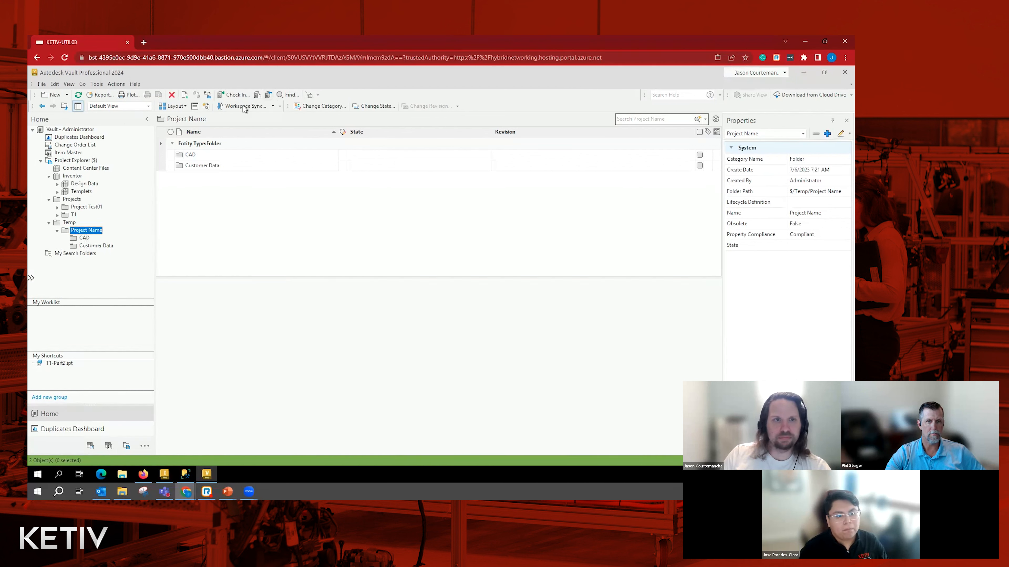
left_click(208, 97)
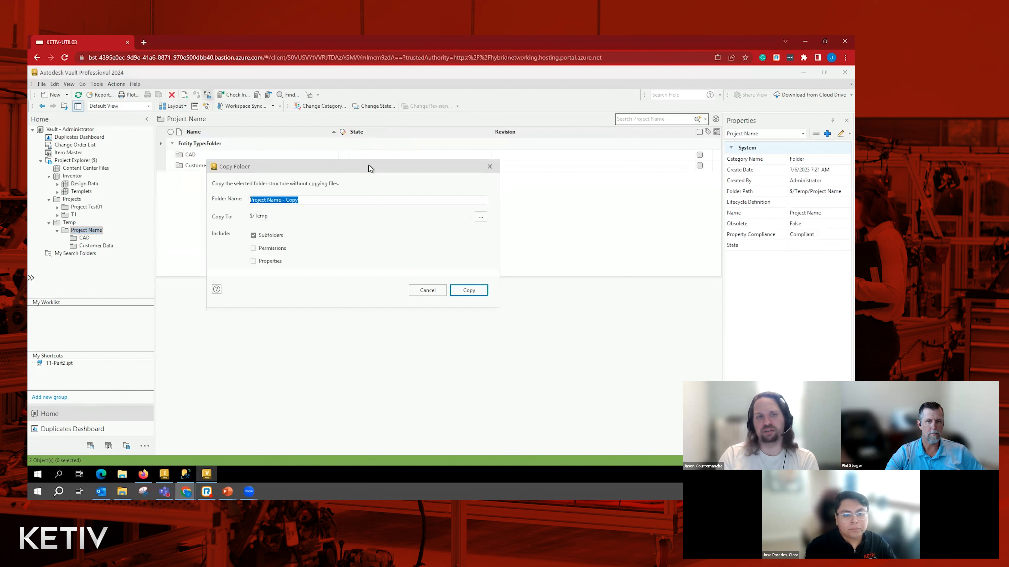
left_click(304, 200)
key("BackSpace")
key("BackSpace")
key("BackSpace")
key("BackSpace")
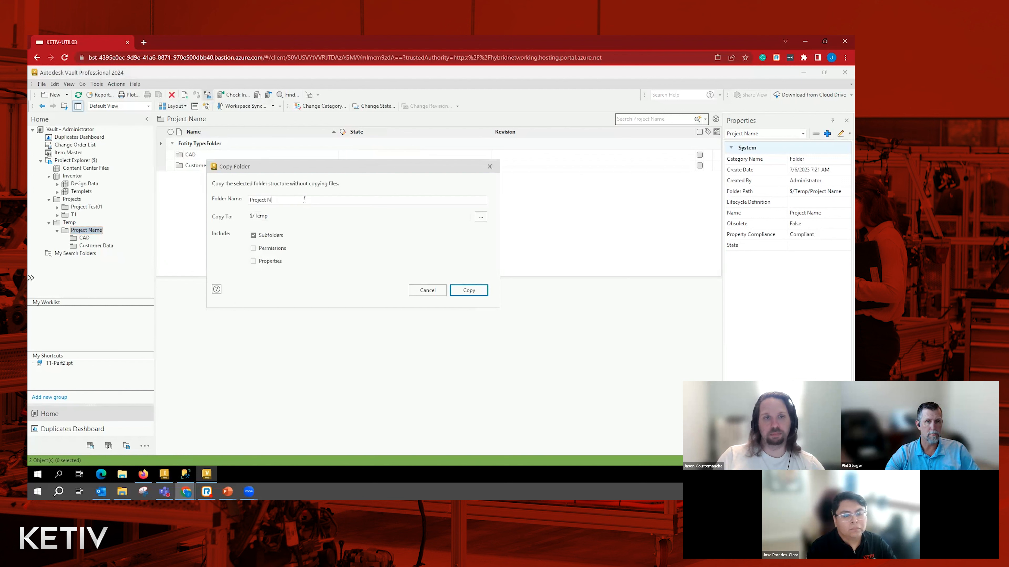
type("Ketiv")
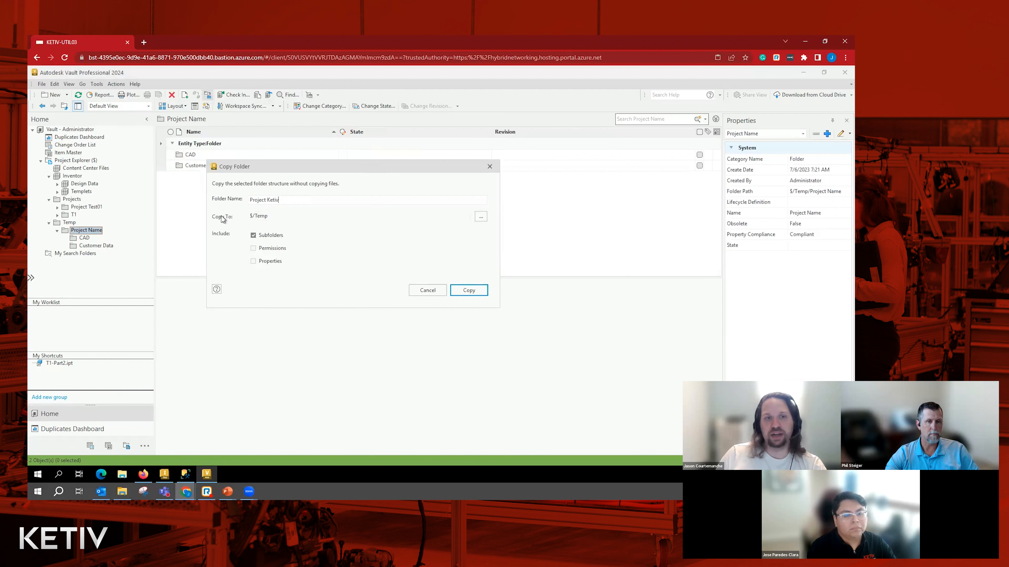
- Set the copy destination to $/Projects, include only subfolders, and run the folder copy to completion
left_click(480, 219)
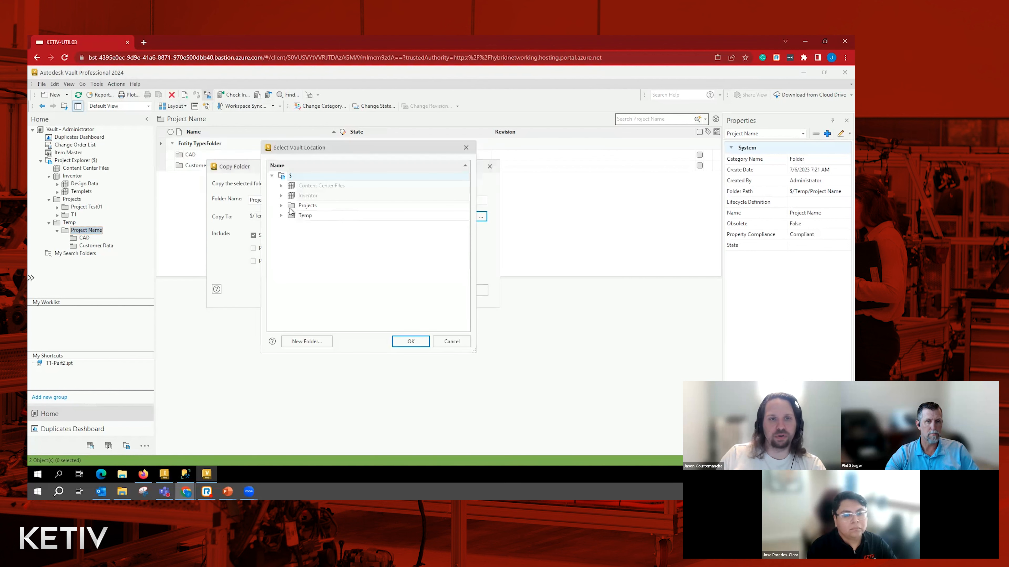
left_click(282, 206)
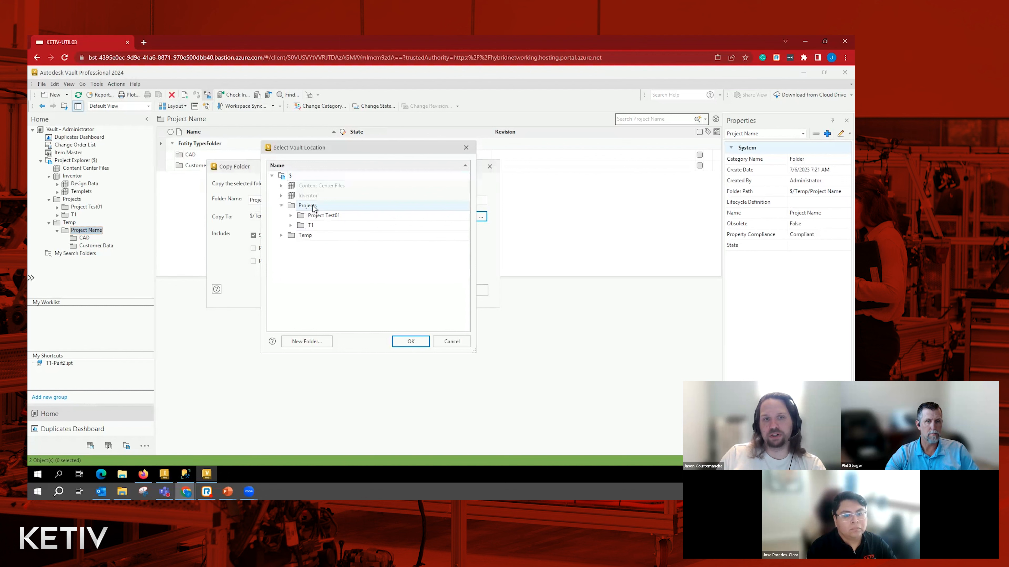
left_click(411, 342)
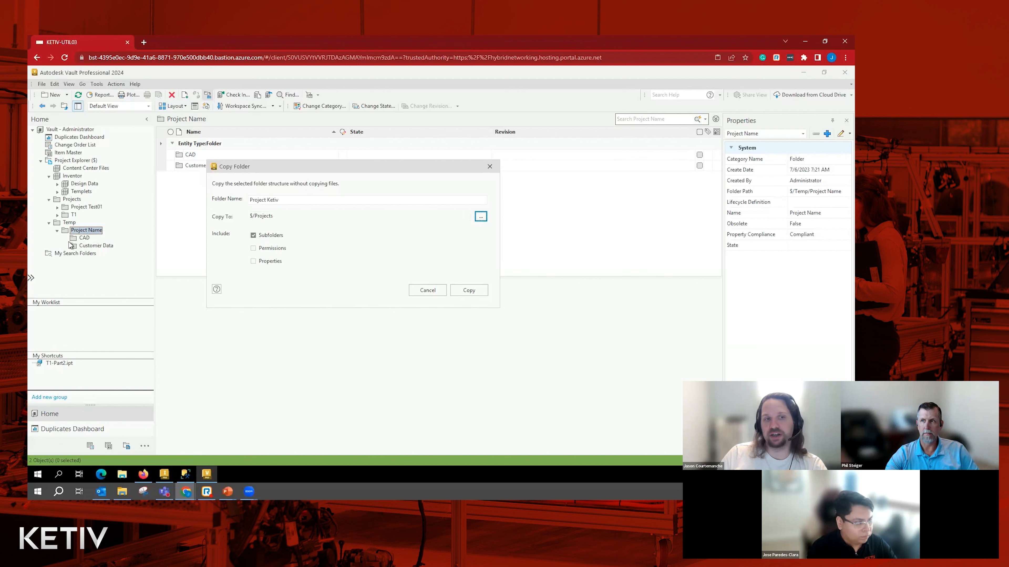
left_click(253, 249)
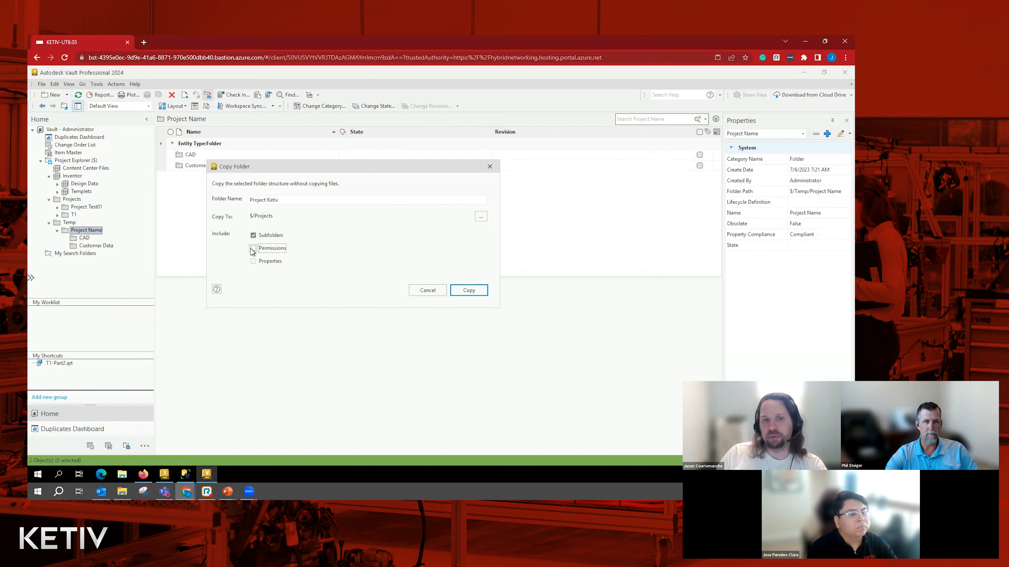
left_click(253, 249)
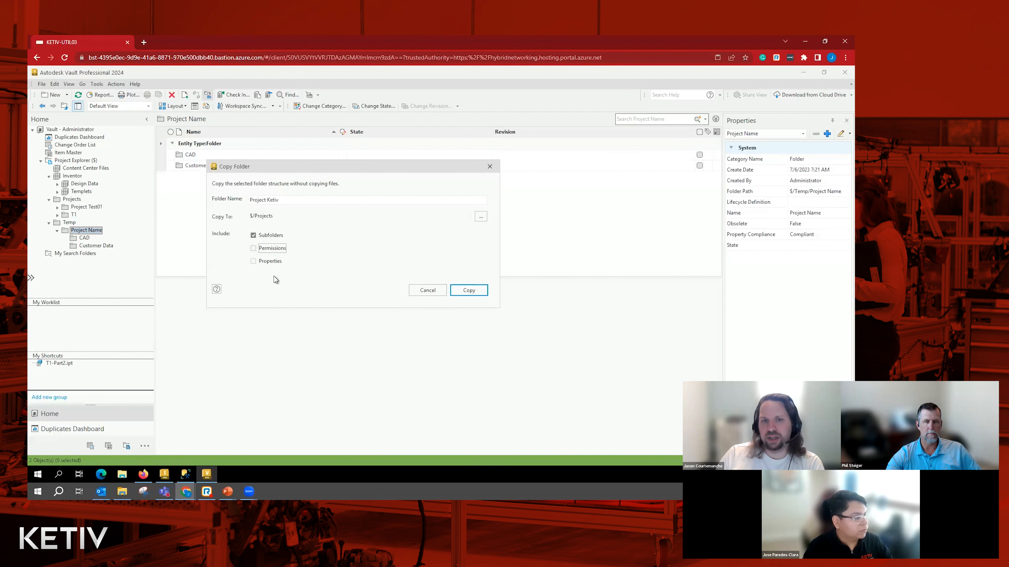
left_click(463, 291)
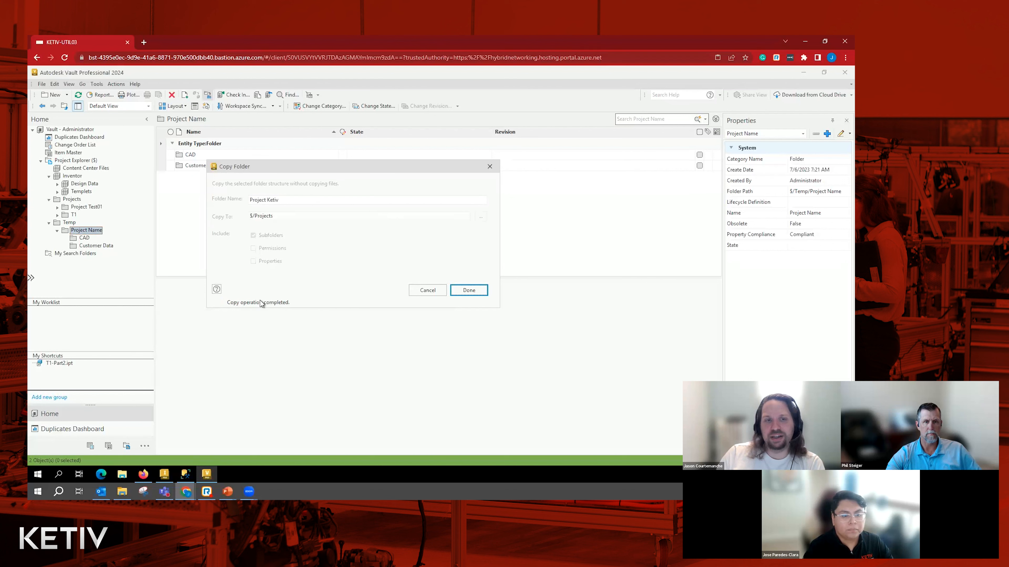
left_click(470, 292)
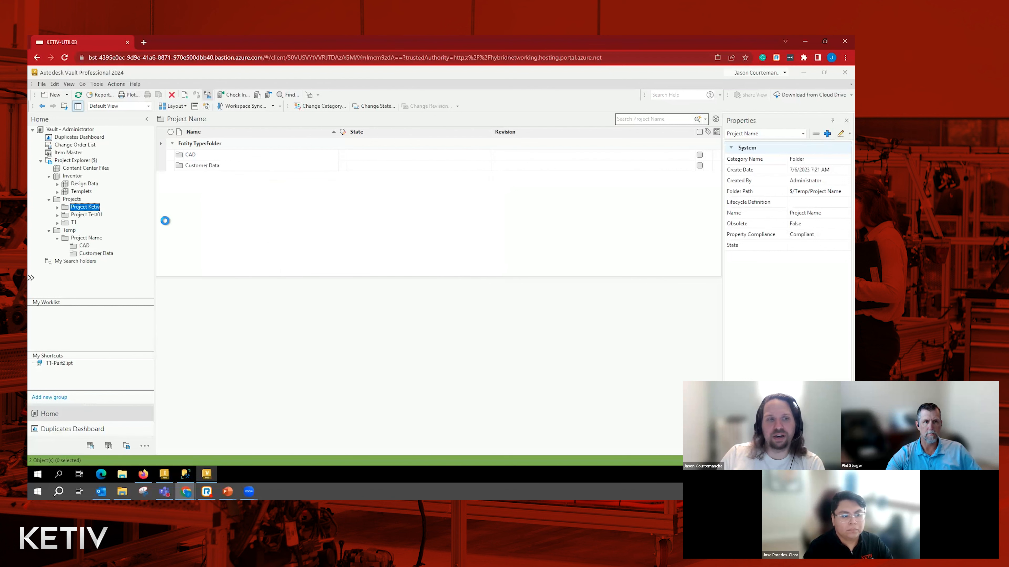
- Expand the Project Ketiv folder and examine the contents of its CAD and Customer Data subfolders
left_click(58, 207)
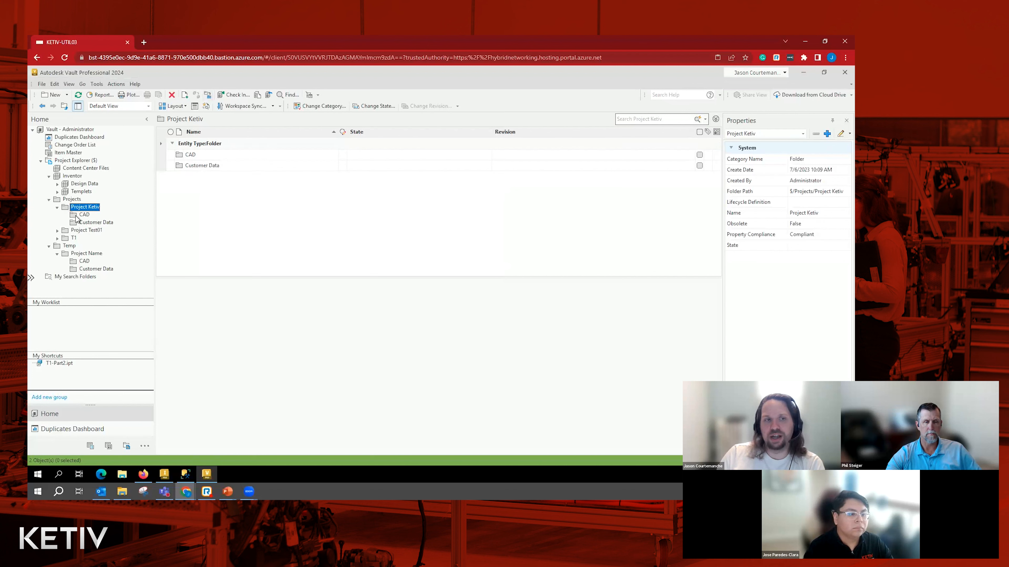
left_click(97, 222)
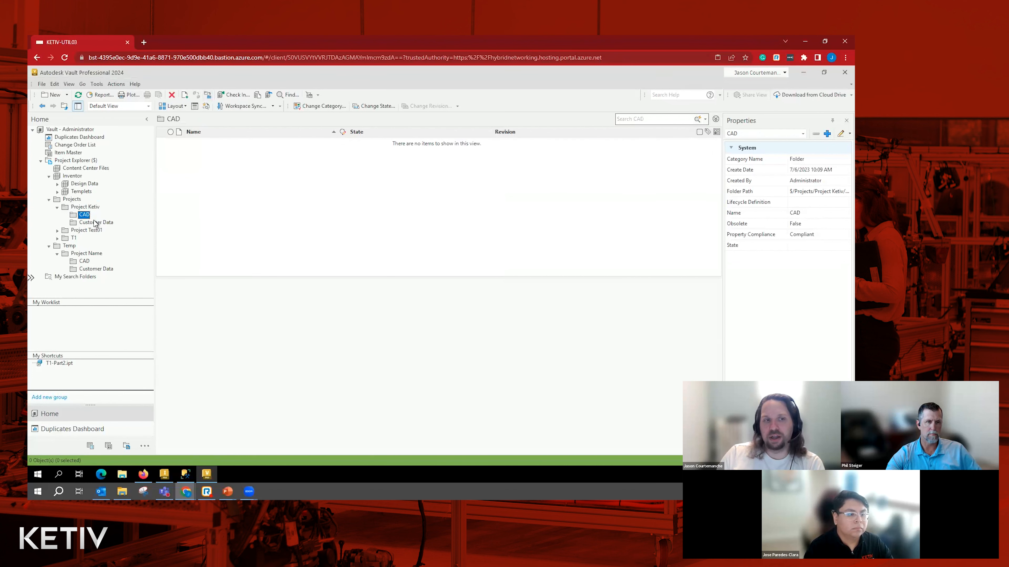
left_click(82, 217)
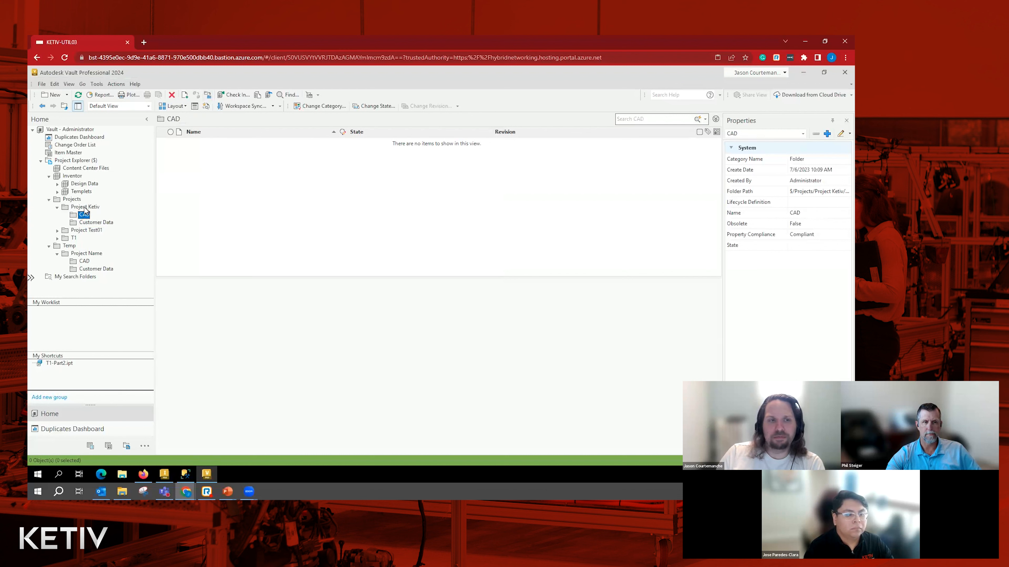
left_click(85, 208)
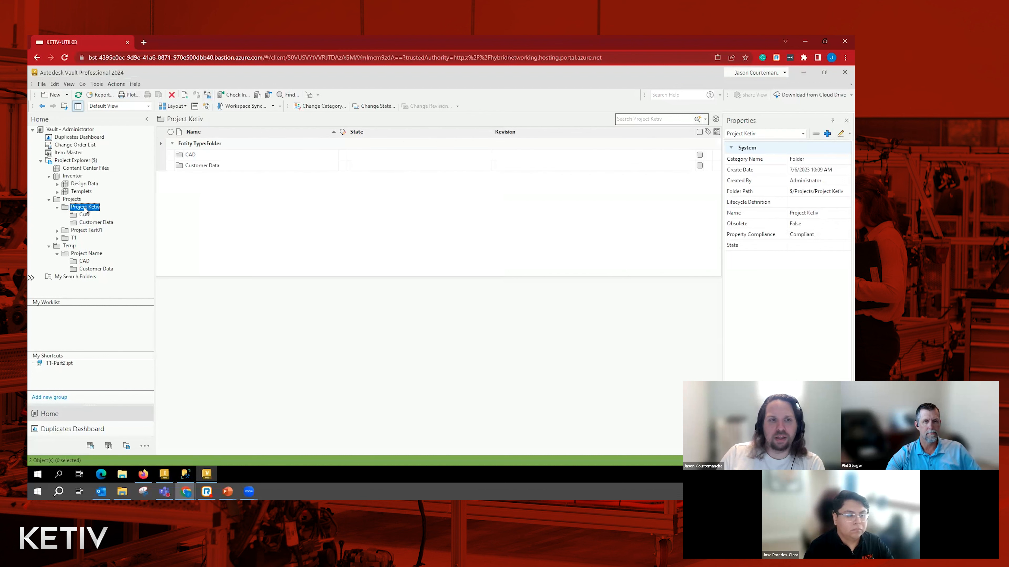
left_click(105, 222)
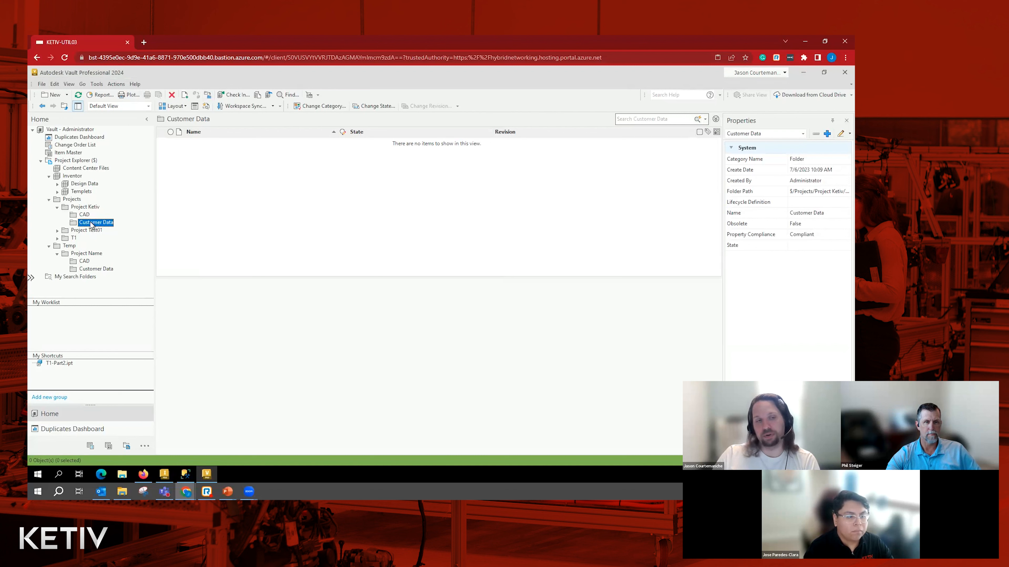
- Open the local working folder of Project Ketiv's CAD subfolder, check its full path, and close it
left_click(83, 215)
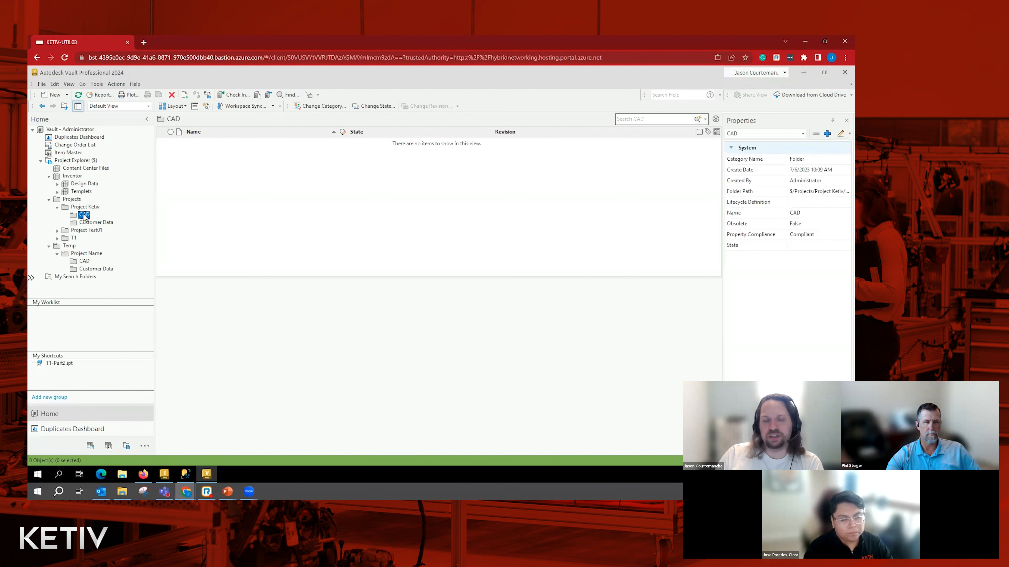
right_click(83, 214)
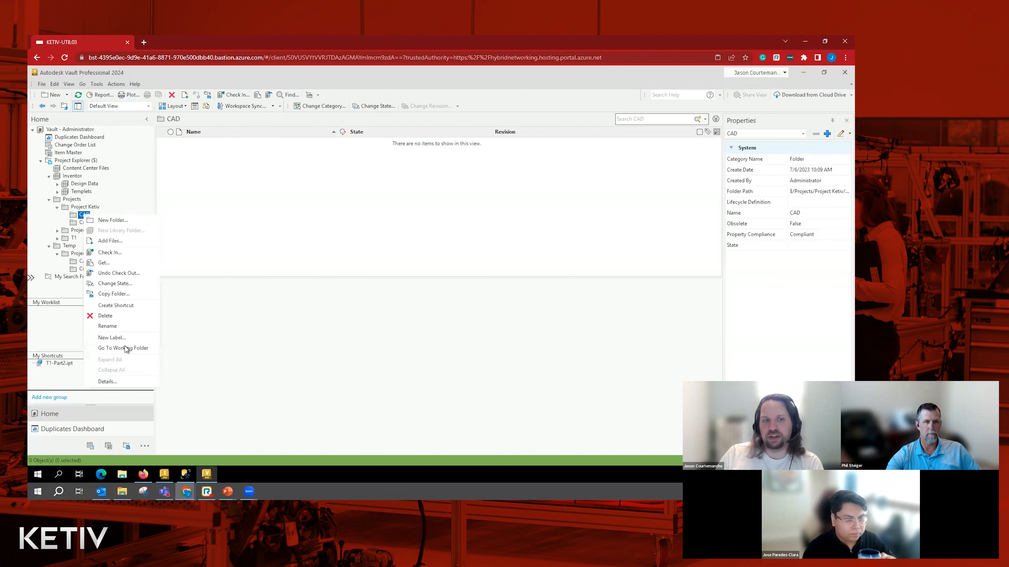
left_click(132, 348)
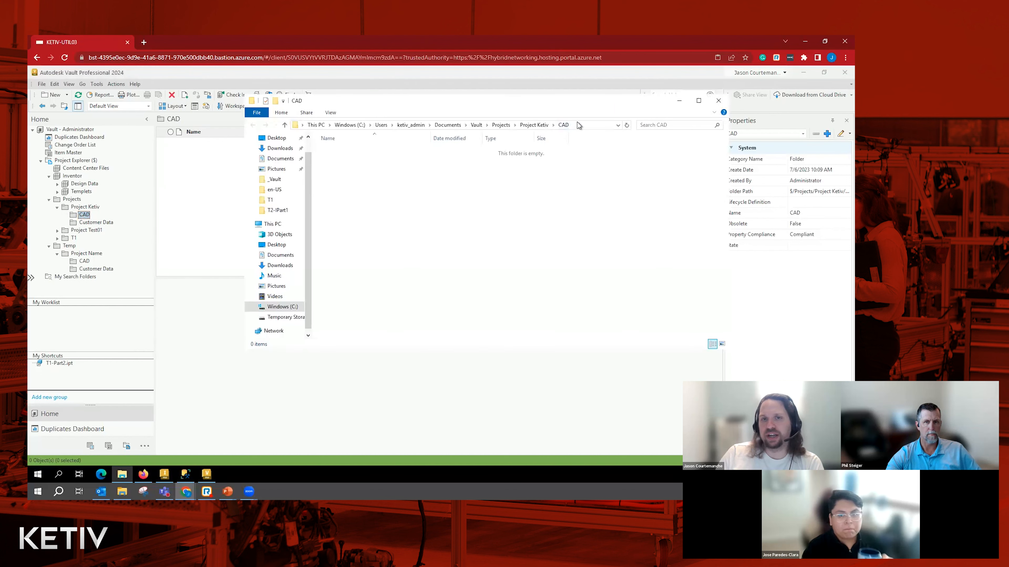
left_click(572, 126)
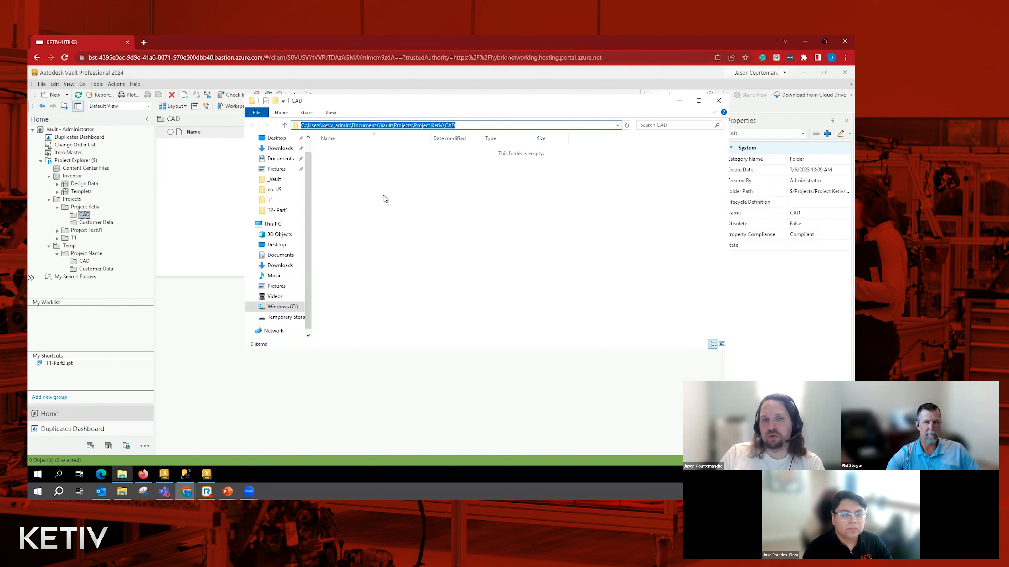
left_click(445, 190)
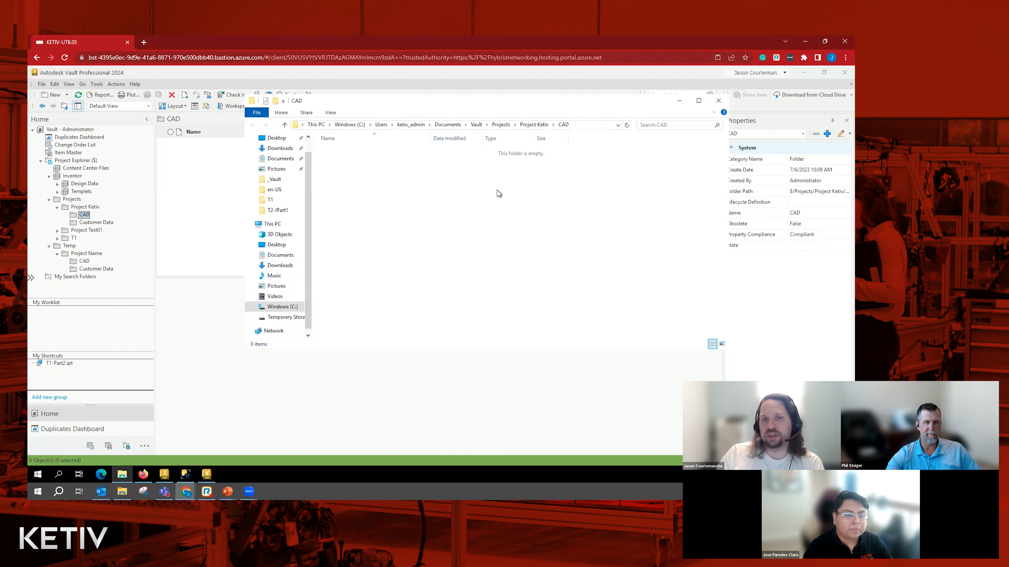
left_click(719, 100)
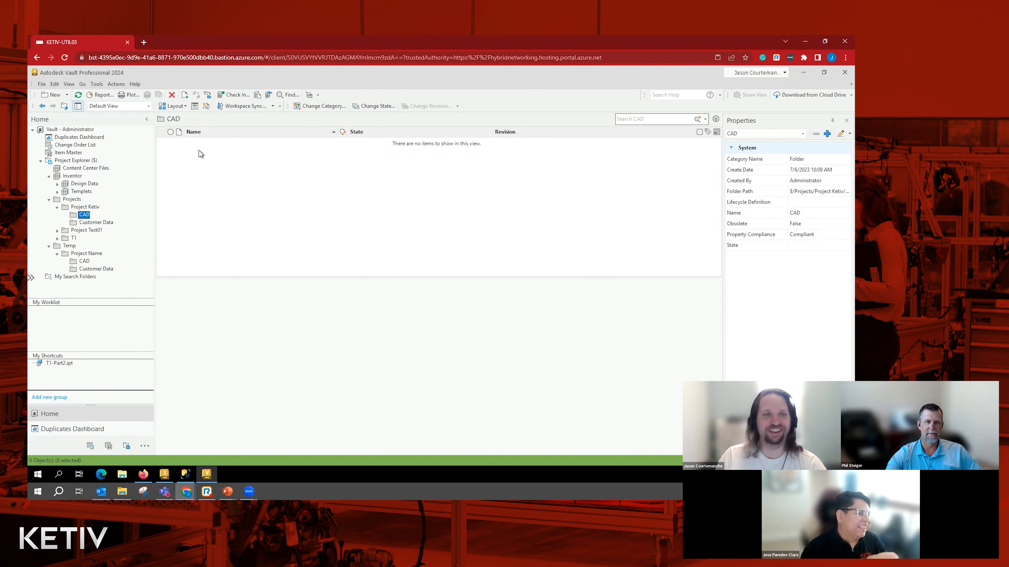
- Show the contents of the Projects folder and select Drawing2.dwg to view its version history
left_click(213, 180)
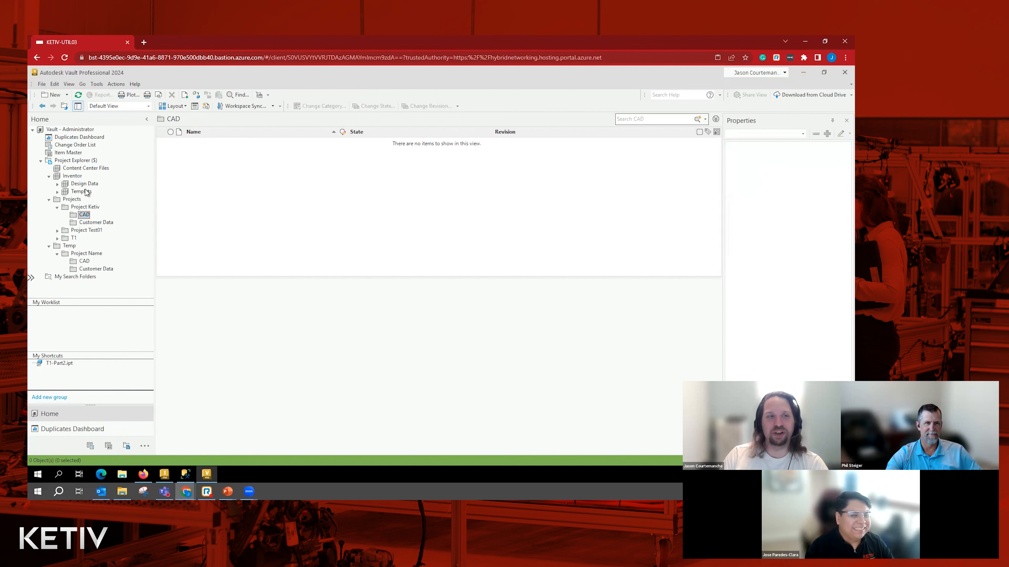
left_click(72, 199)
left_click(246, 199)
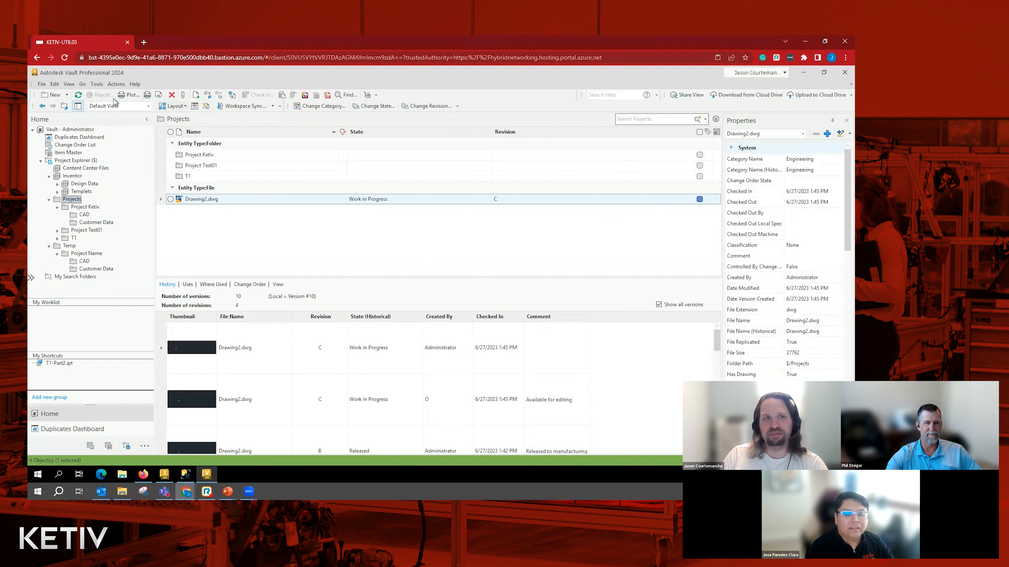
- Open the Flexible Release Process lifecycle definition for editing from the vault's behavior settings
left_click(97, 84)
mouse_move(179, 157)
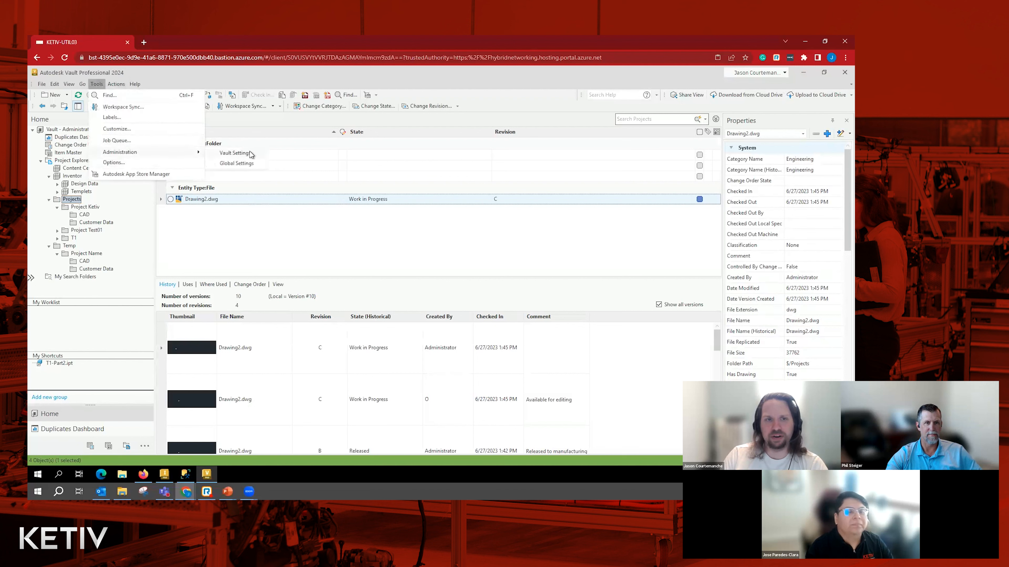
left_click(239, 152)
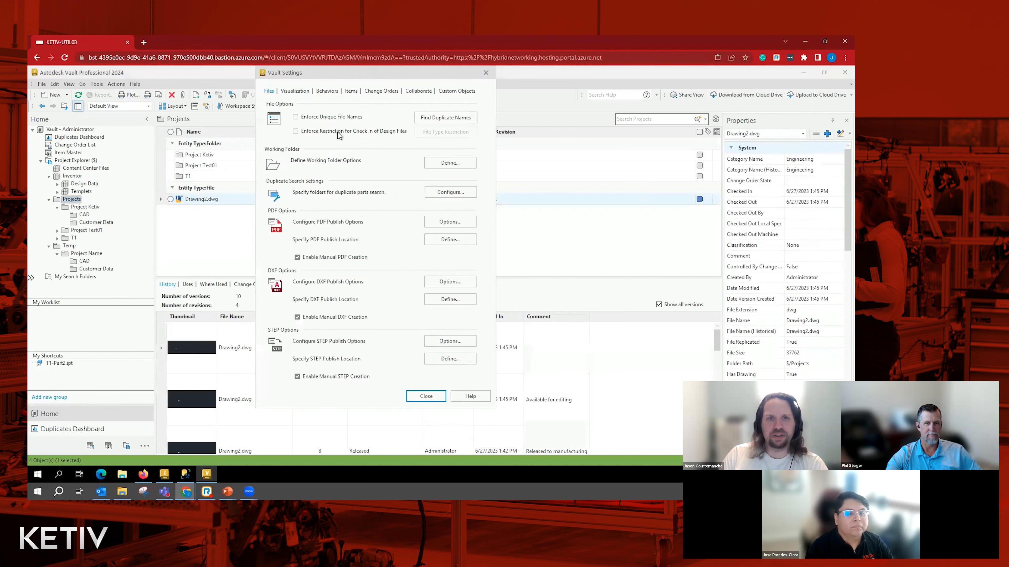
left_click(327, 91)
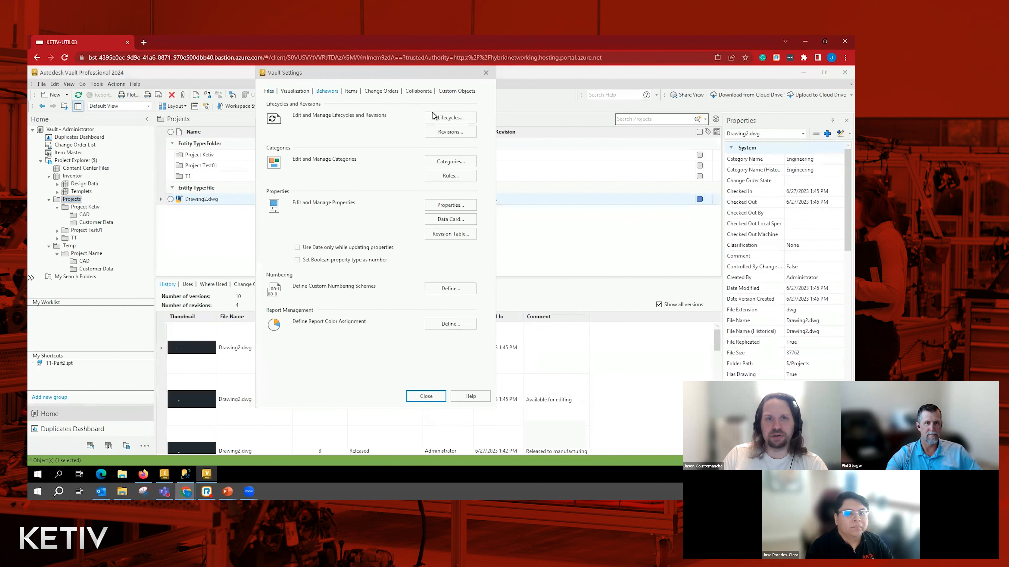
left_click(468, 119)
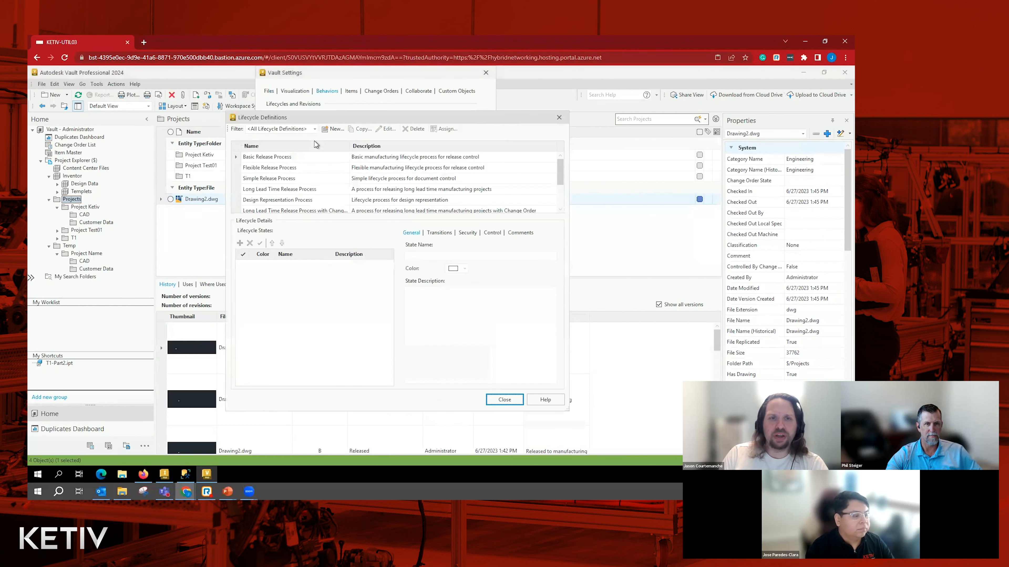
left_click(266, 168)
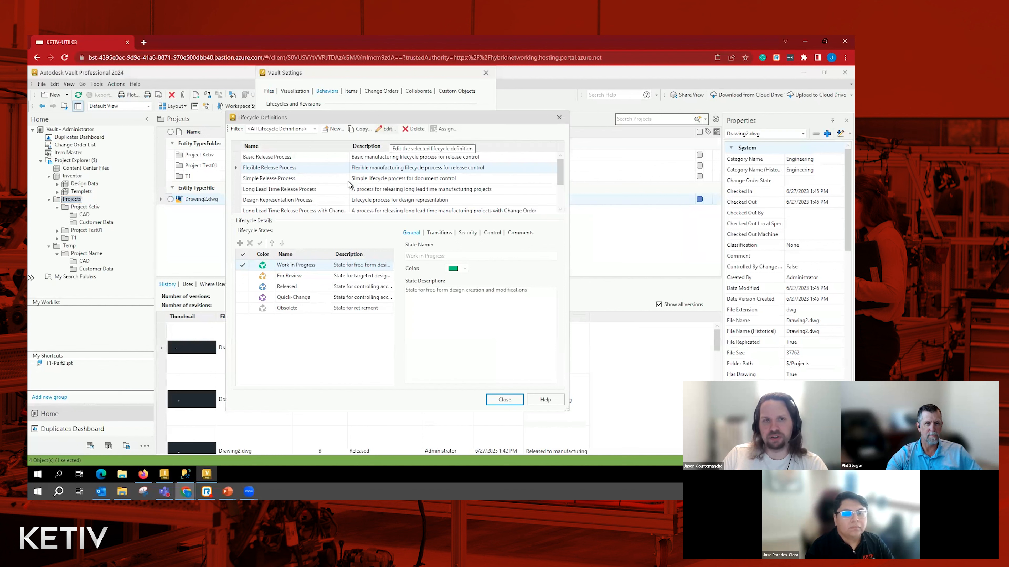
left_click(386, 129)
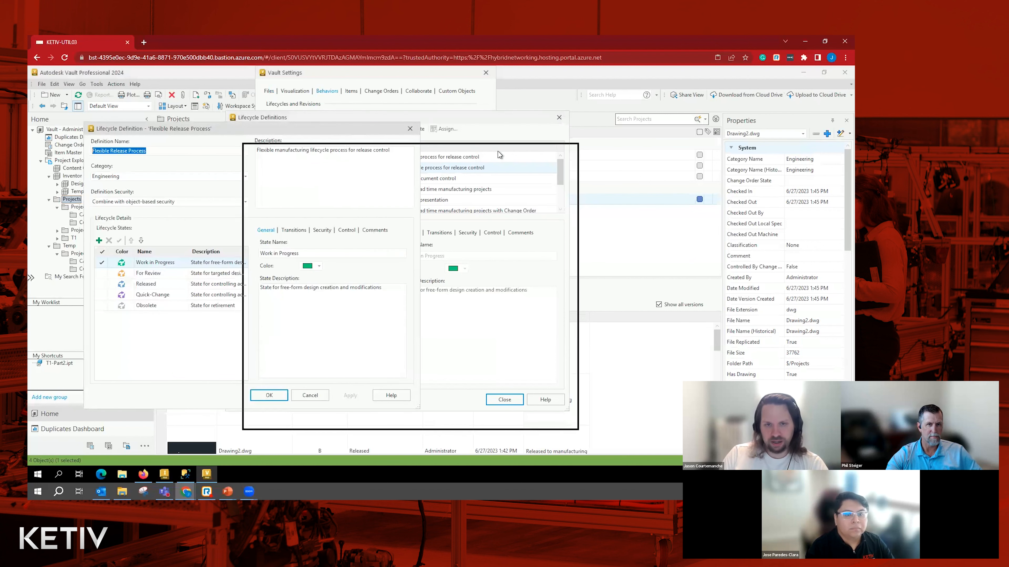
- Open the Work in Progress to Released transition and review its criteria and actions
left_click(313, 283)
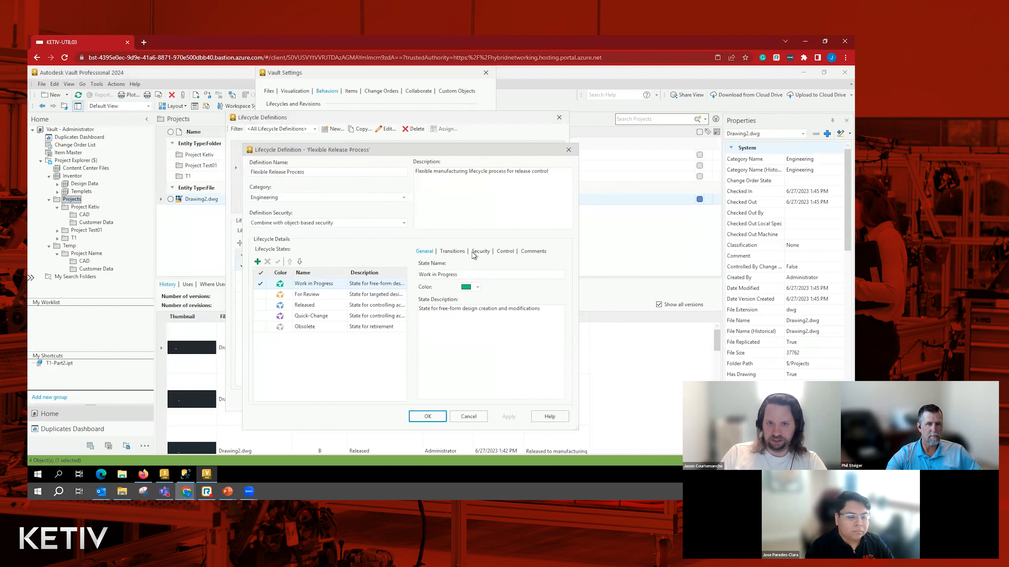
left_click(454, 252)
left_click(479, 302)
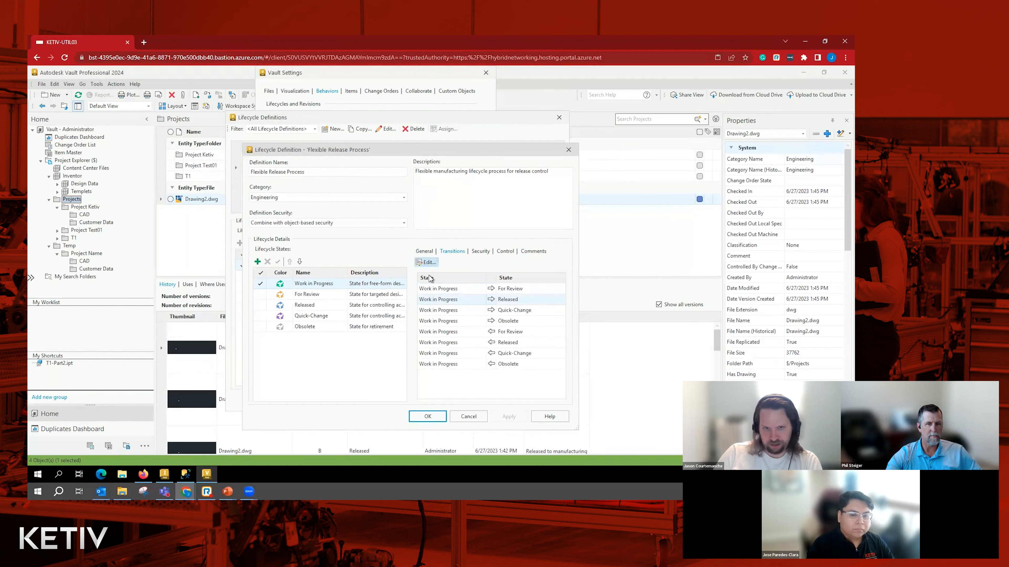
left_click(426, 262)
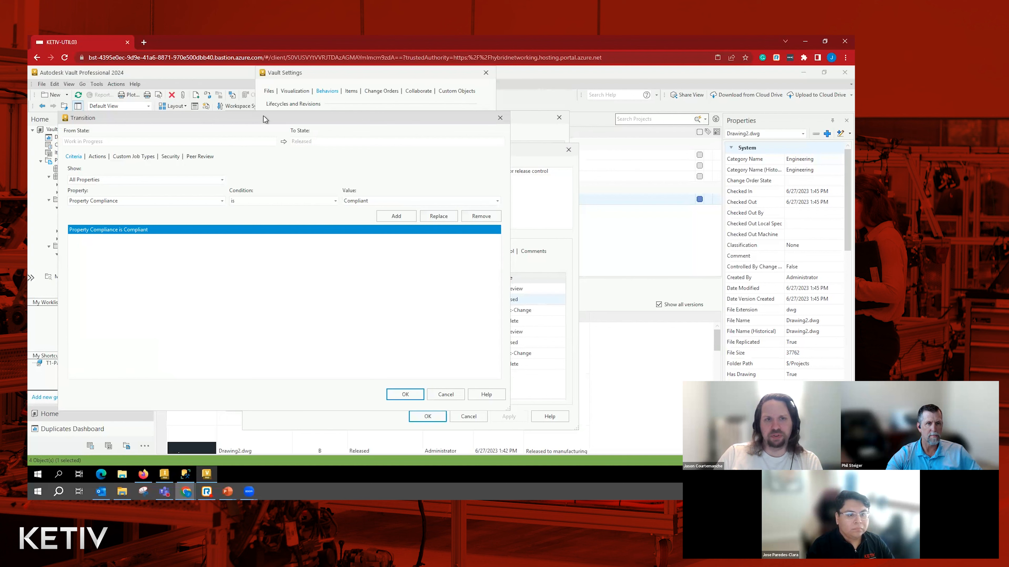
left_click_drag(359, 114, 479, 109)
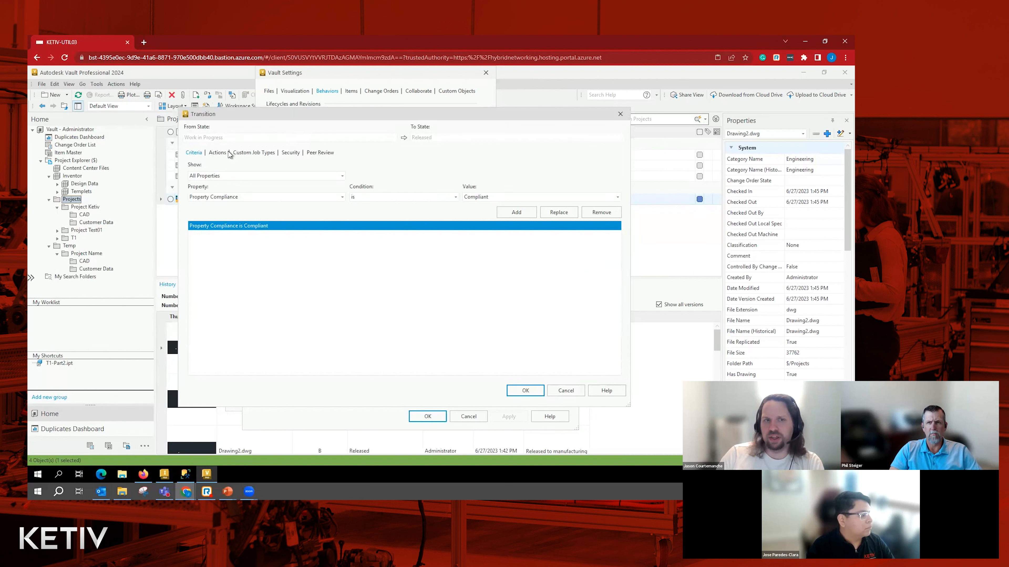
left_click(218, 153)
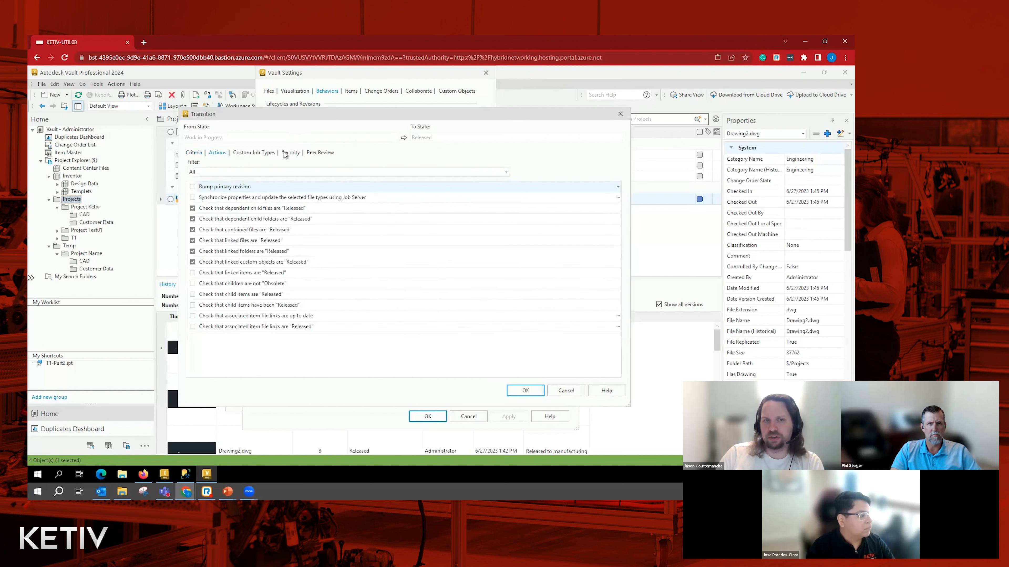
- Review the custom job types, security and peer review settings of the Work in Progress to Released transition
left_click(264, 155)
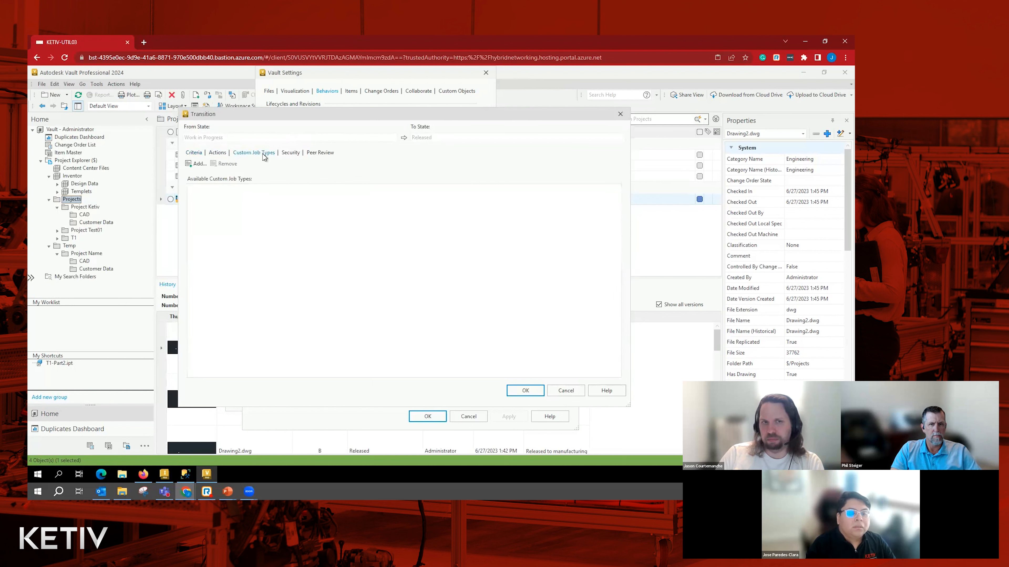
left_click(292, 154)
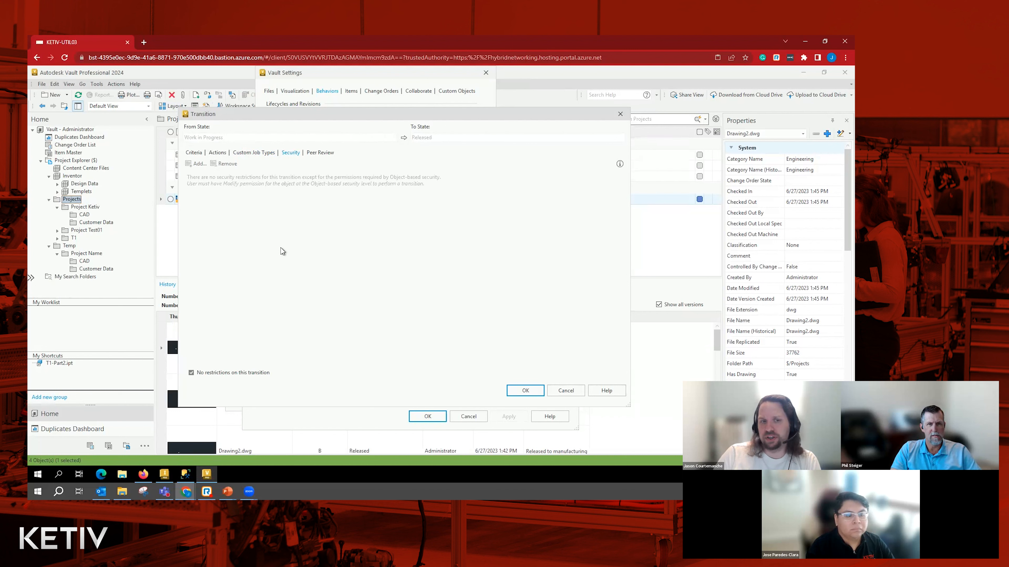
left_click(320, 153)
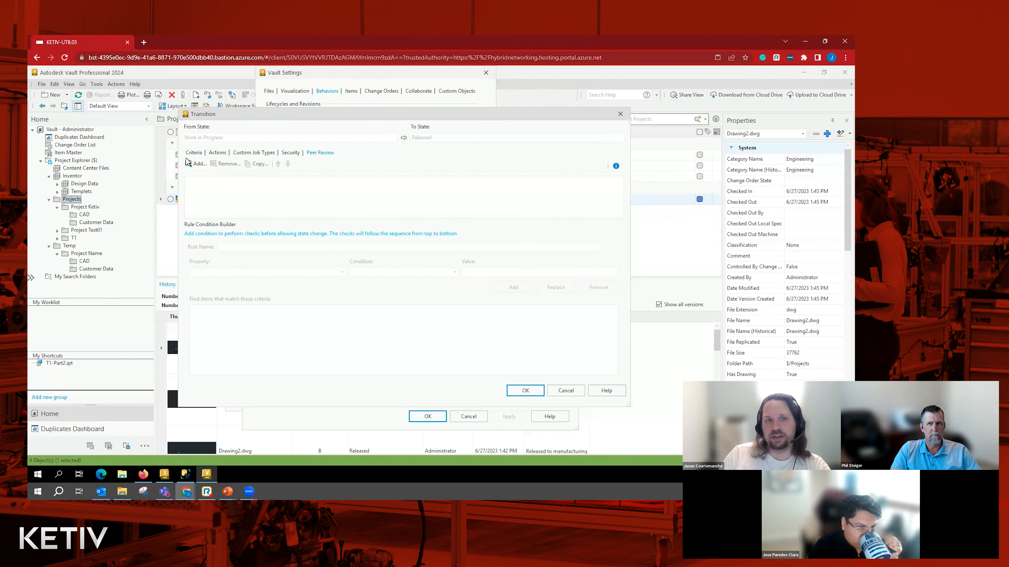
- Add a peer review rule to the transition and name it "dwg files"
left_click(197, 164)
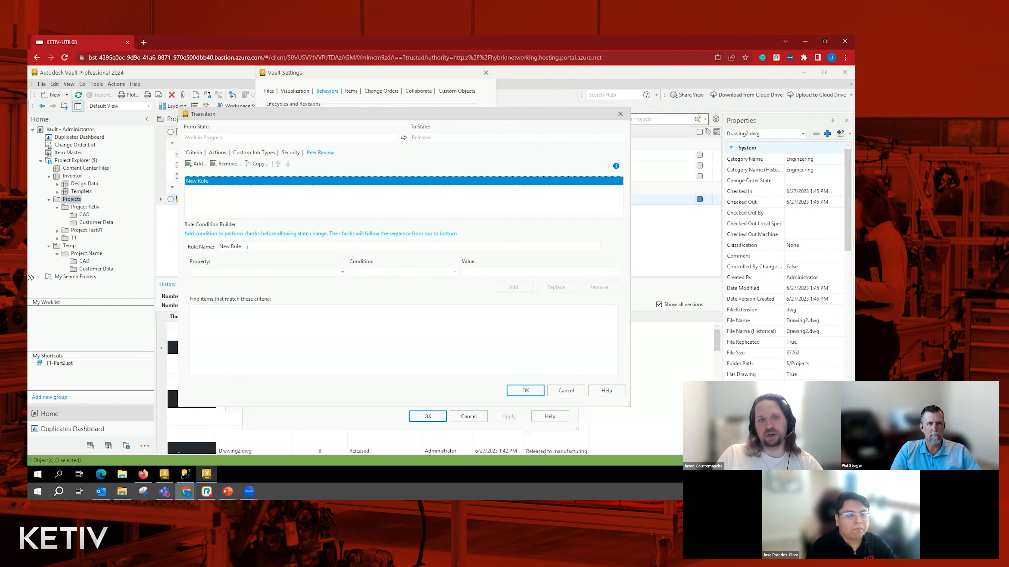
left_click_drag(247, 247, 196, 246)
type("dwg files")
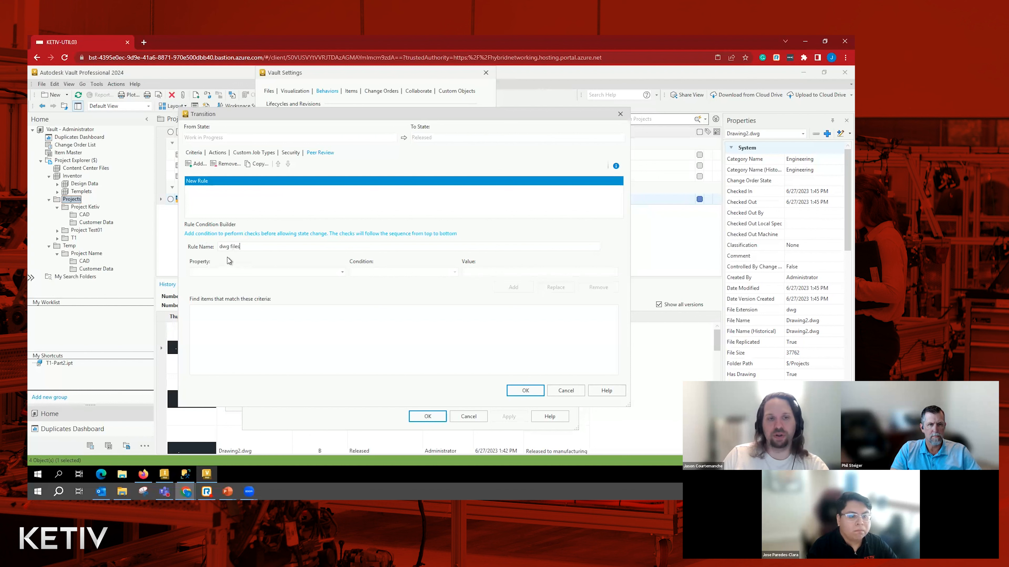
left_click(244, 273)
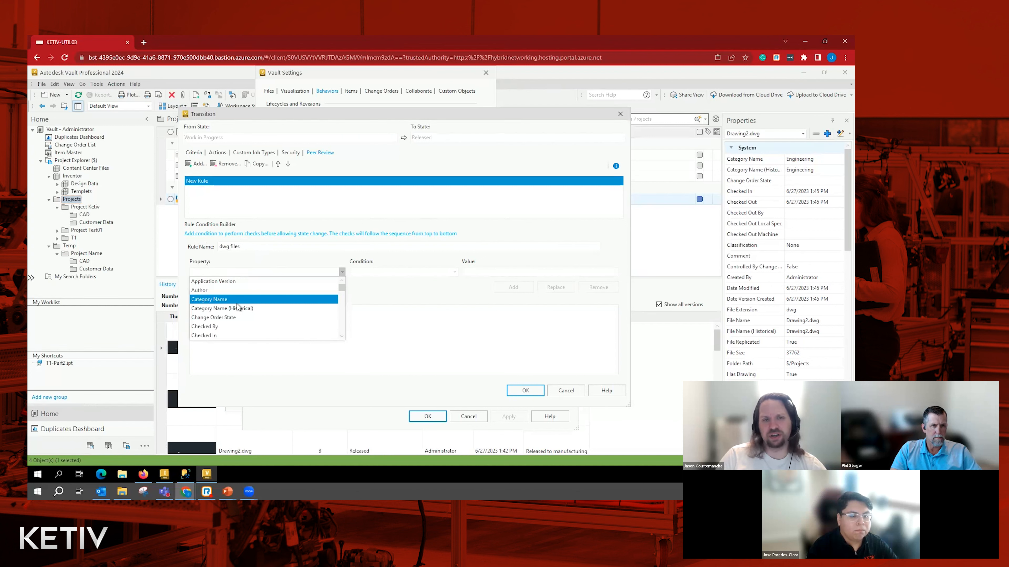
type("File Extension")
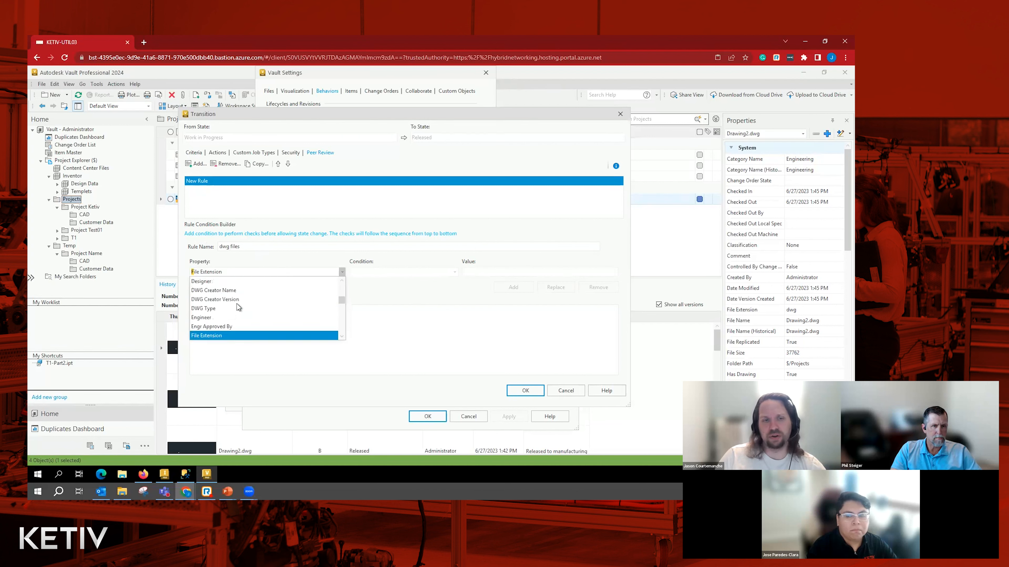
left_click(221, 337)
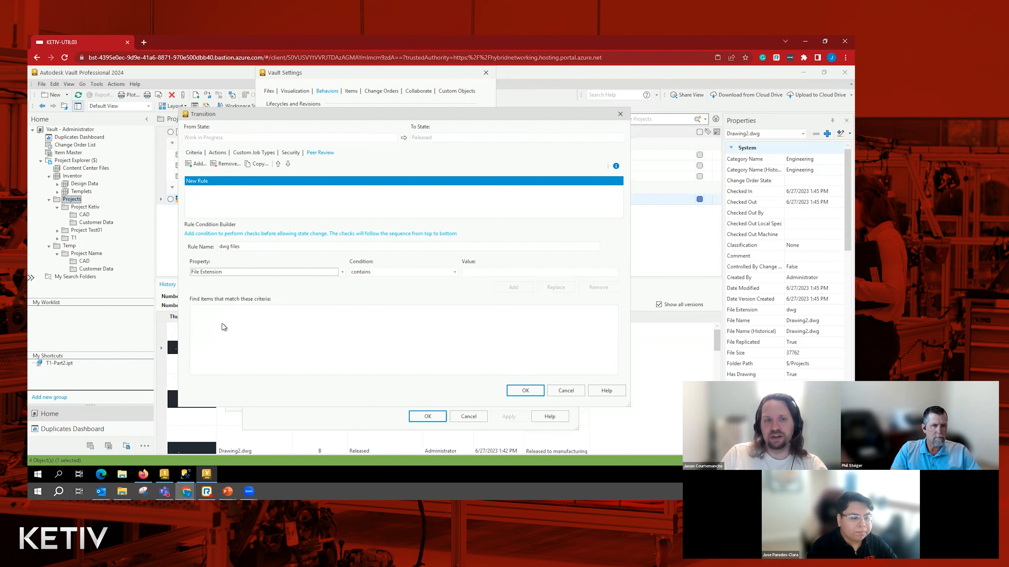
left_click(487, 271)
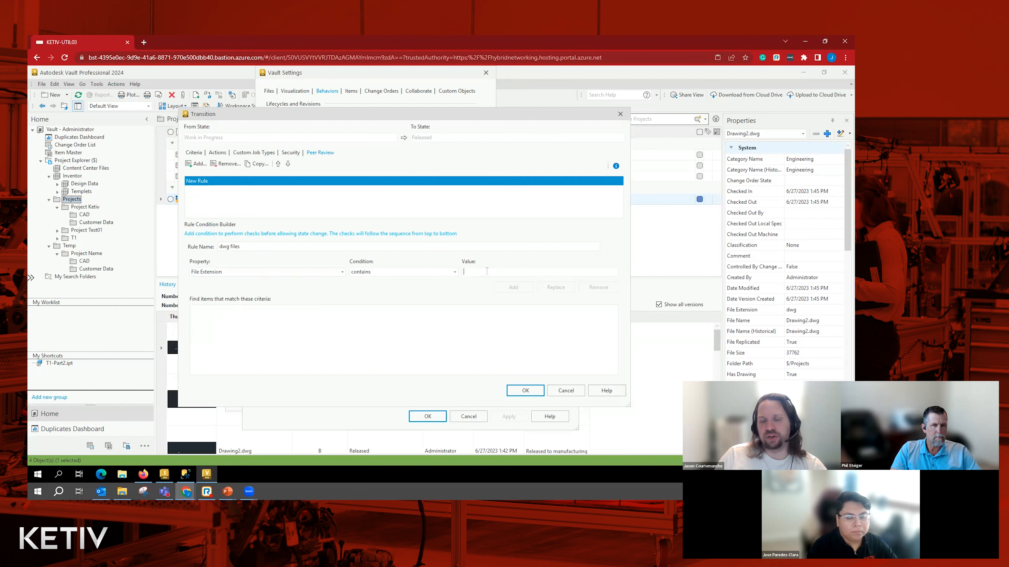
type("dwg or dxf")
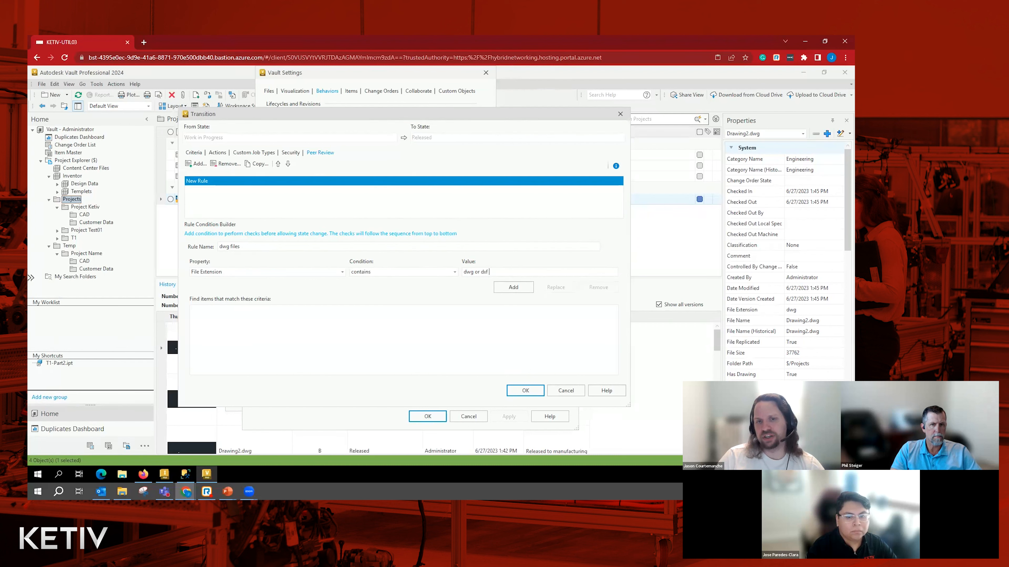
key("BackSpace")
key("BackSpace")
key("BackSpace")
key("BackSpace")
key("BackSpace")
key("BackSpace")
key("BackSpace")
key("BackSpace")
key("BackSpace")
key("BackSpace")
key("BackSpace")
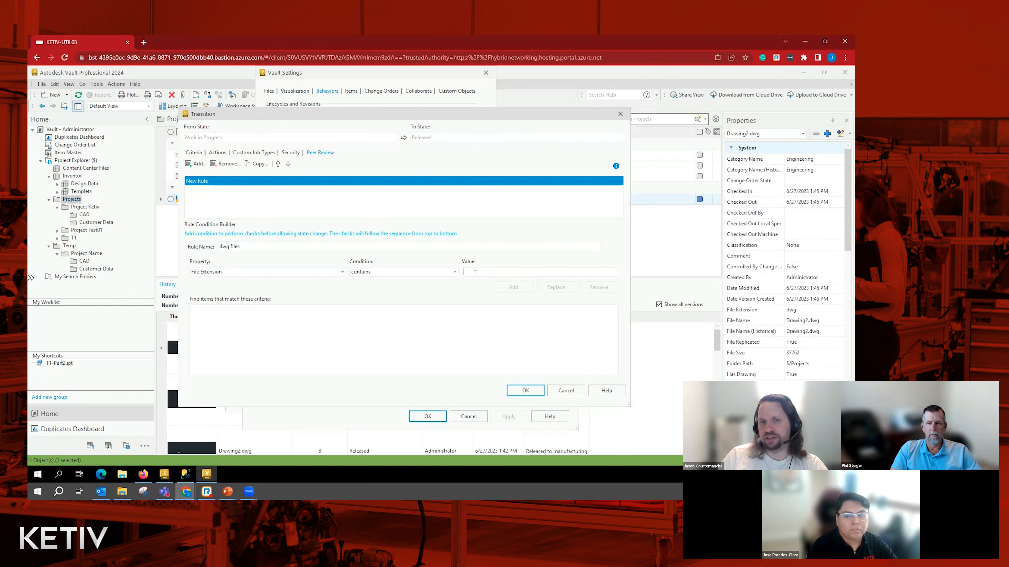
- Add the condition Provider contains "AutoCAD" to the dwg files peer review rule
left_click(289, 275)
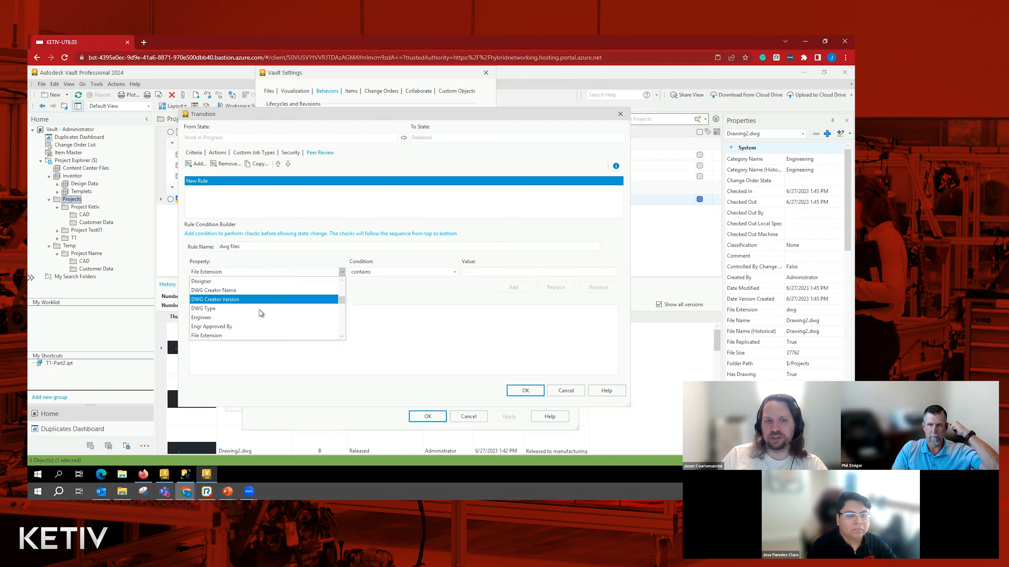
type("p")
scroll(238, 324, "down", 1)
scroll(236, 323, "down", 1)
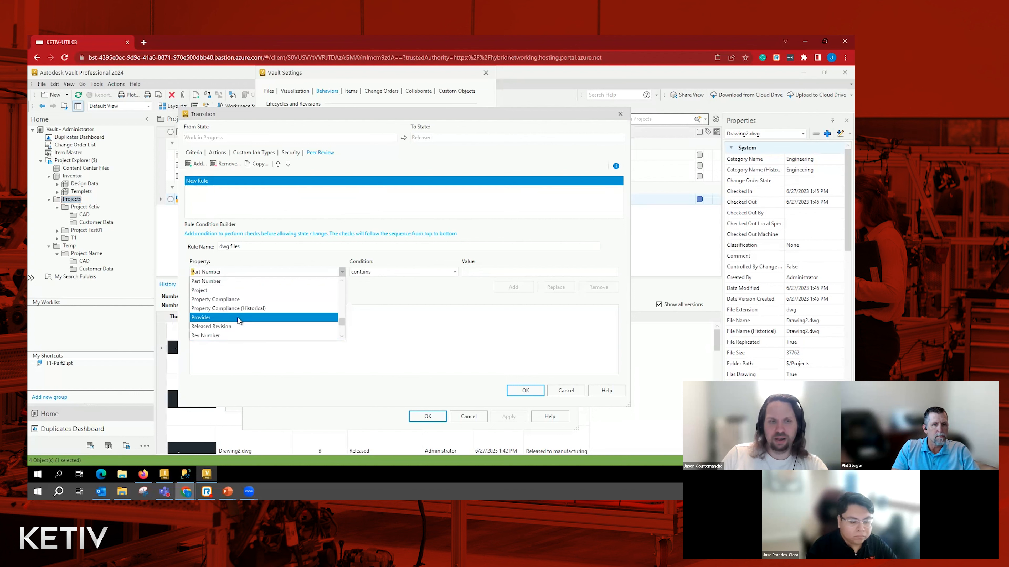
left_click(236, 318)
left_click(514, 270)
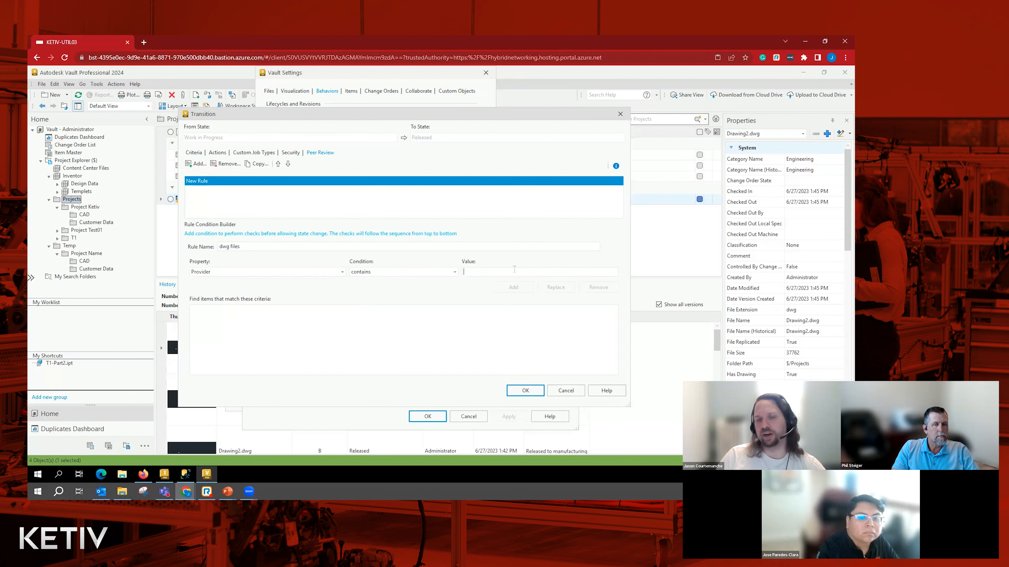
type("A")
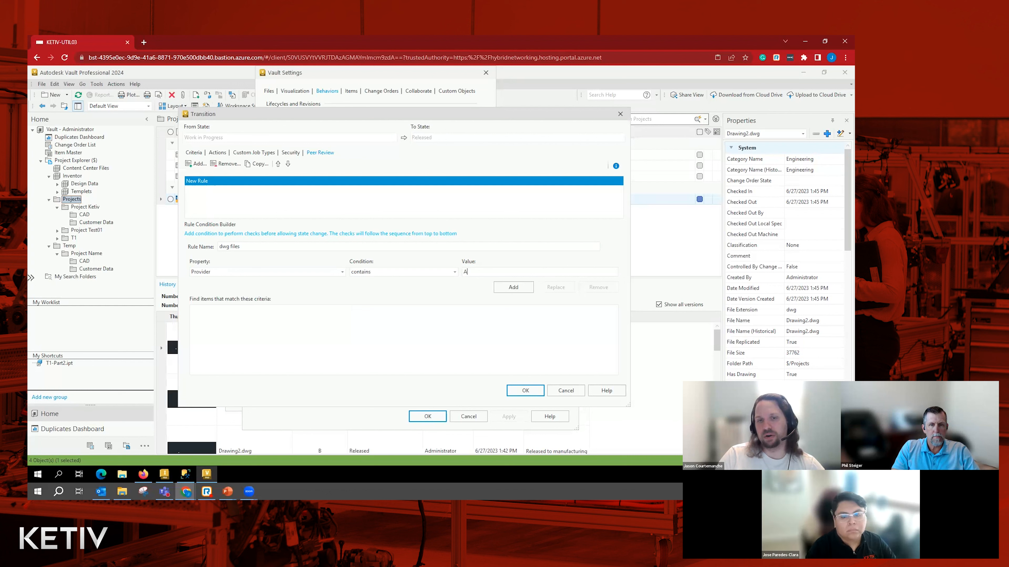
type("utocad")
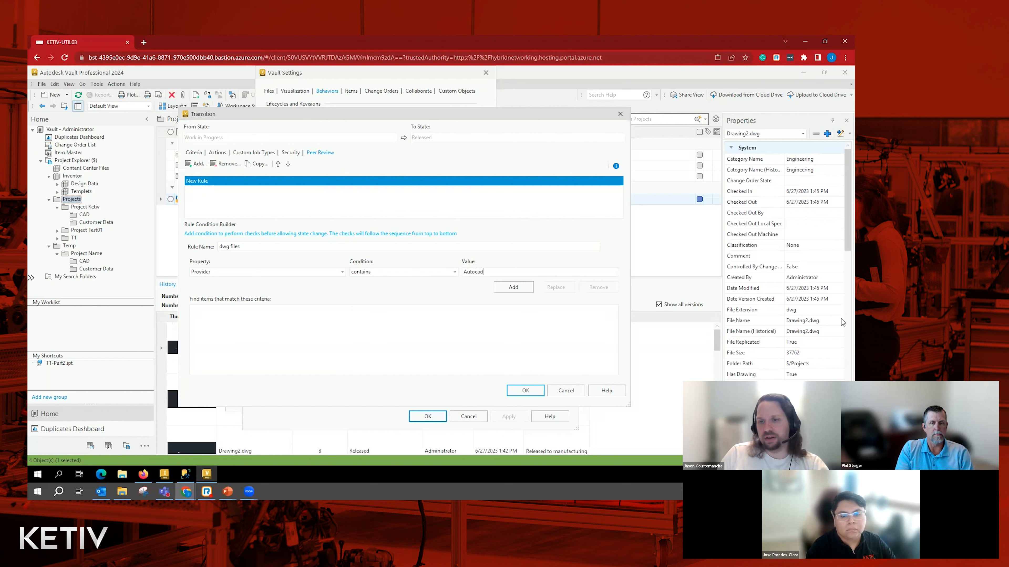
scroll(760, 349, "down", 4)
scroll(759, 350, "down", 4)
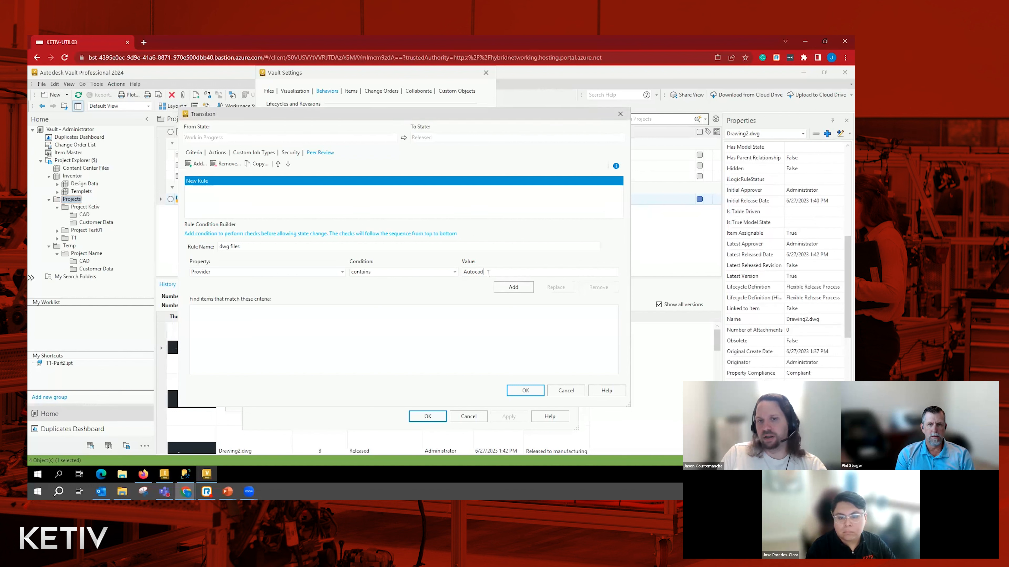
left_click_drag(489, 273, 434, 276)
type("Auto")
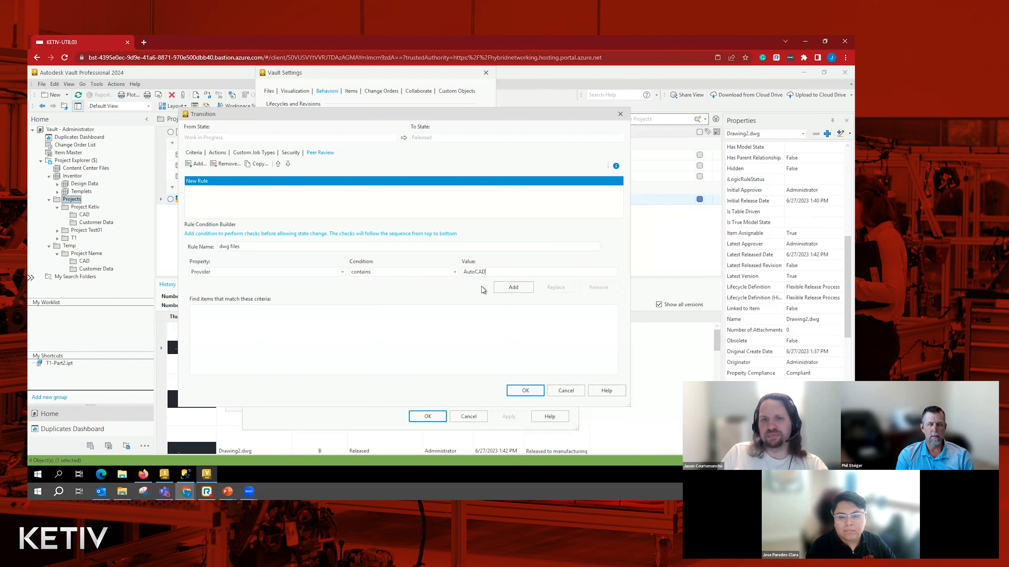
left_click(514, 287)
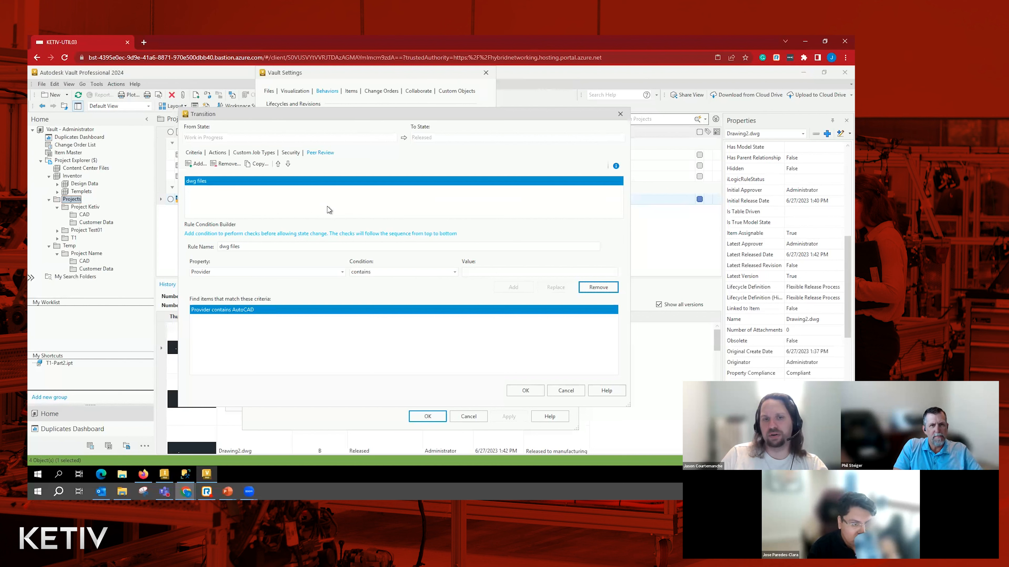
- Save the transition and the Flexible Release Process definition, and close the lifecycle definitions and vault settings
left_click(525, 392)
left_click(427, 417)
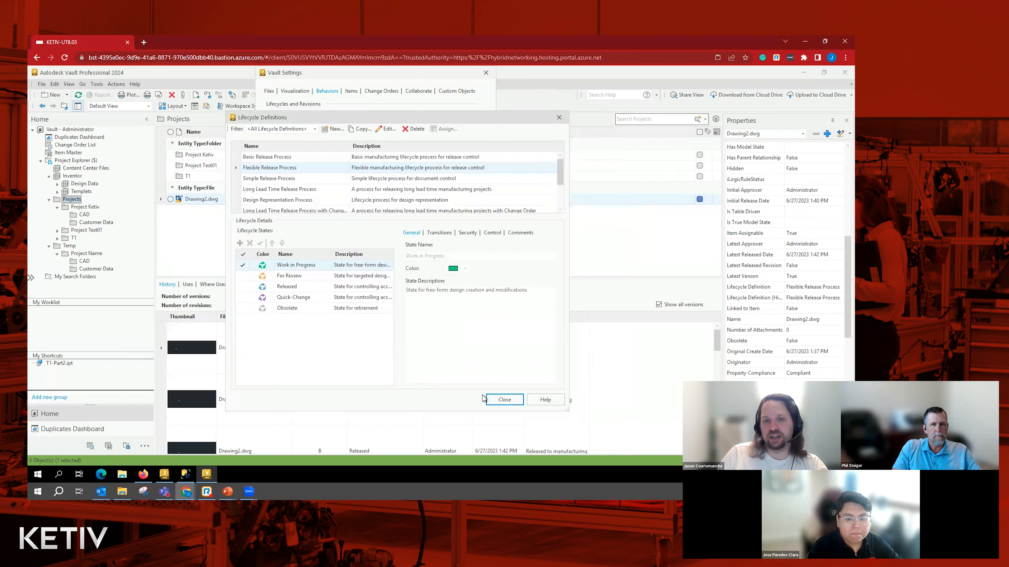
left_click(503, 399)
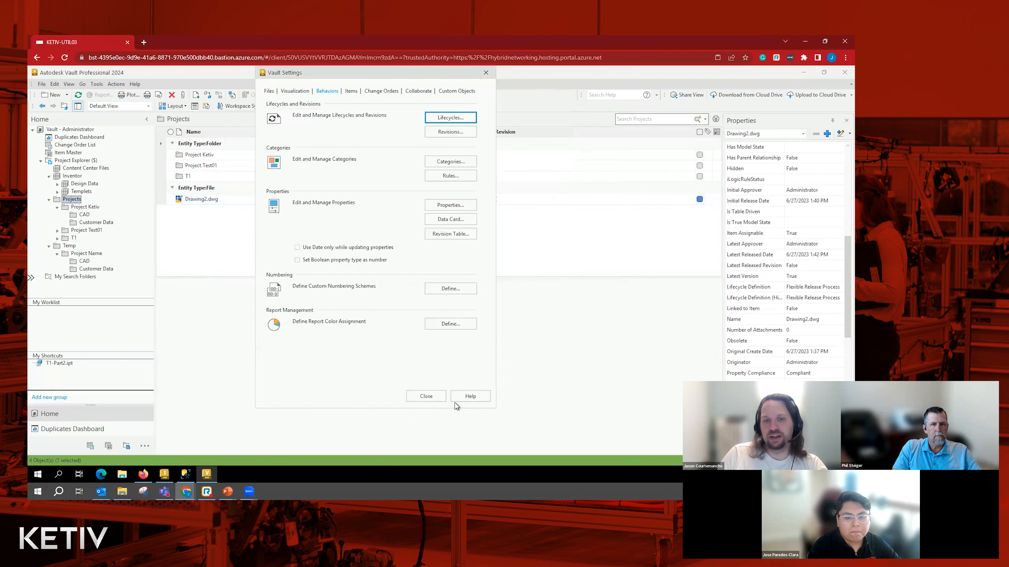
left_click(423, 398)
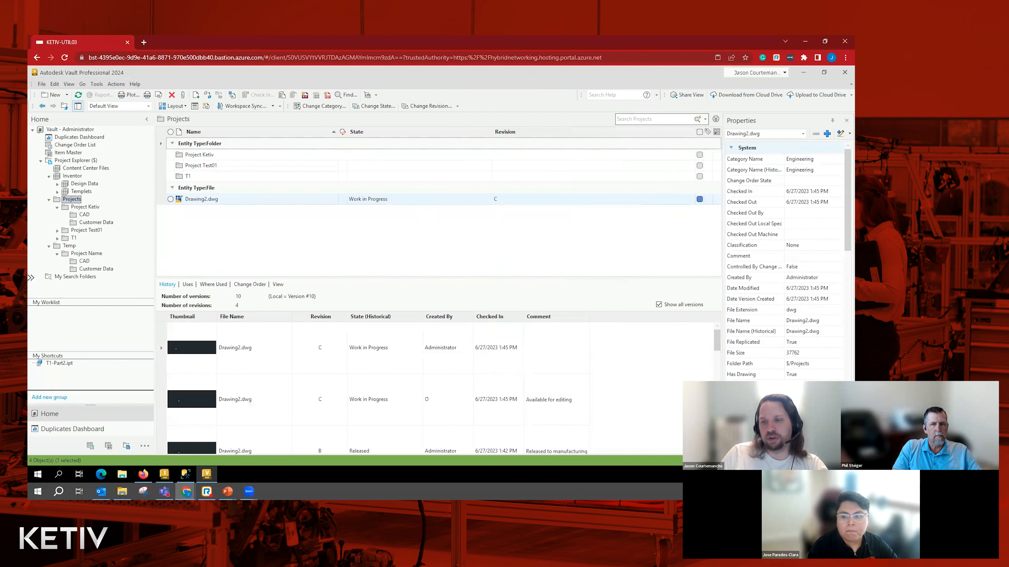
- Change the lifecycle state of Drawing2.dwg in the Projects folder to Released
left_click(399, 361)
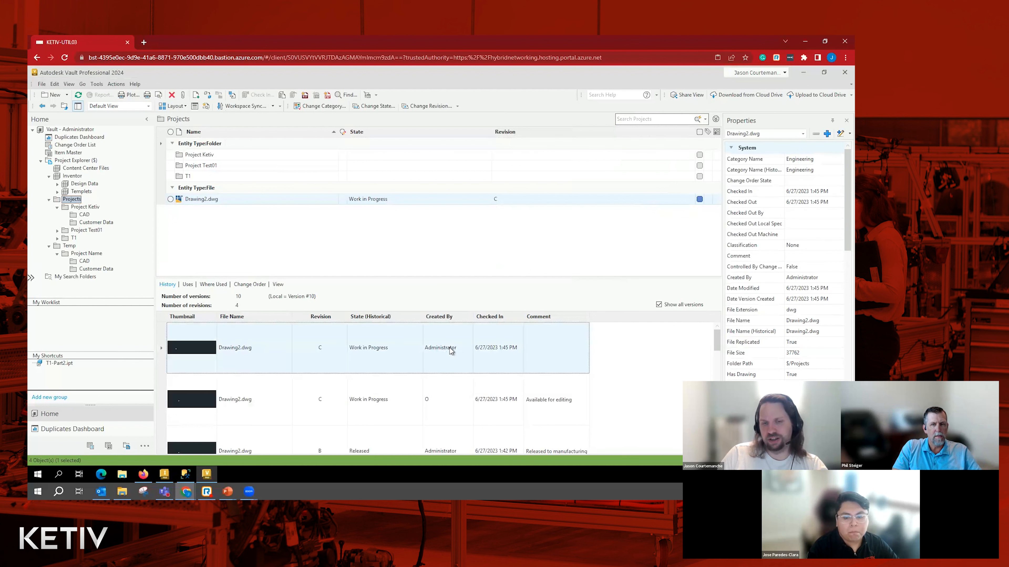
left_click(399, 199)
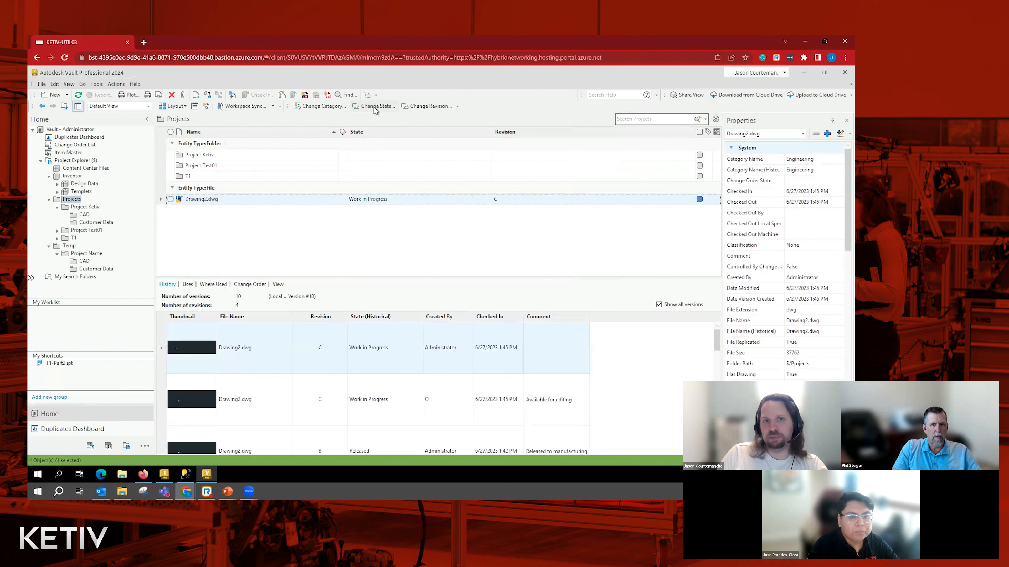
left_click(375, 107)
left_click(358, 126)
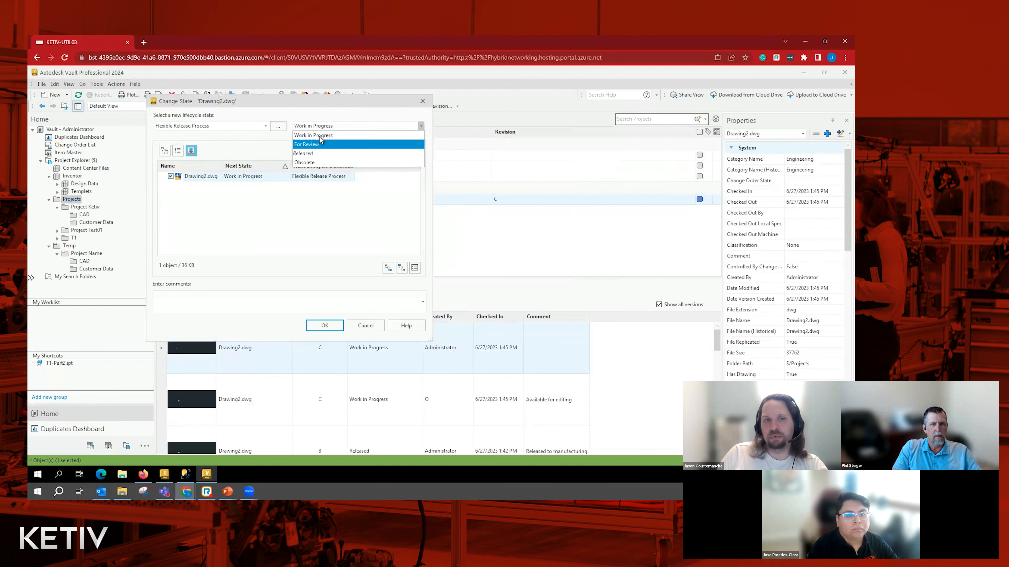
left_click(307, 154)
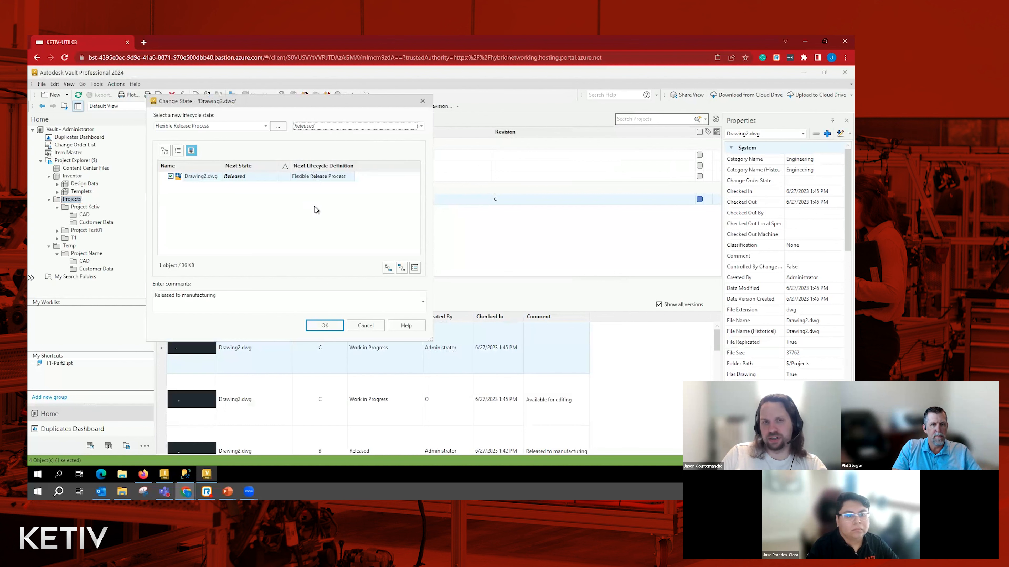
left_click(328, 326)
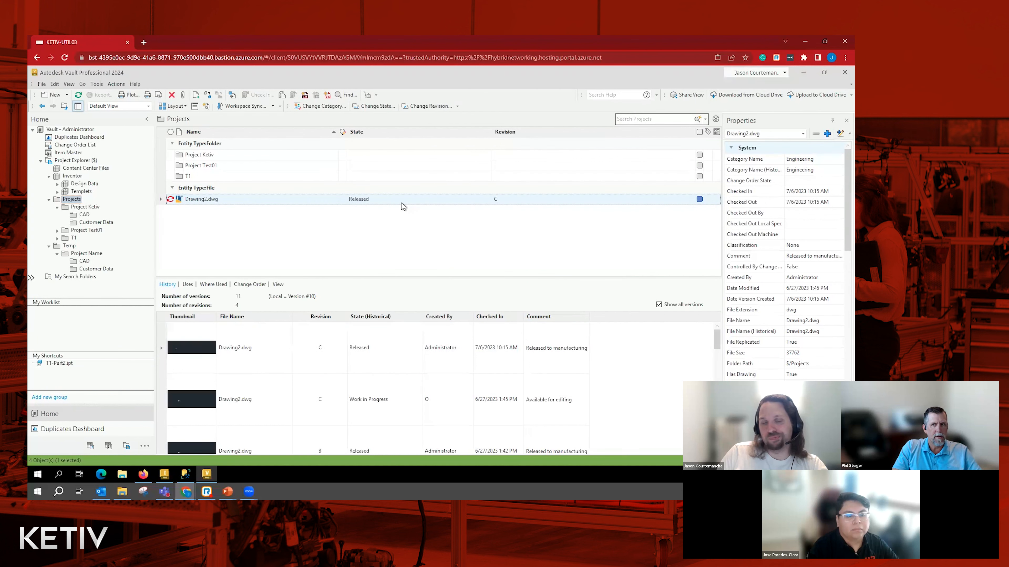
- Open the Flexible Release Process lifecycle definition for editing again from the vault's behavior settings
left_click(96, 84)
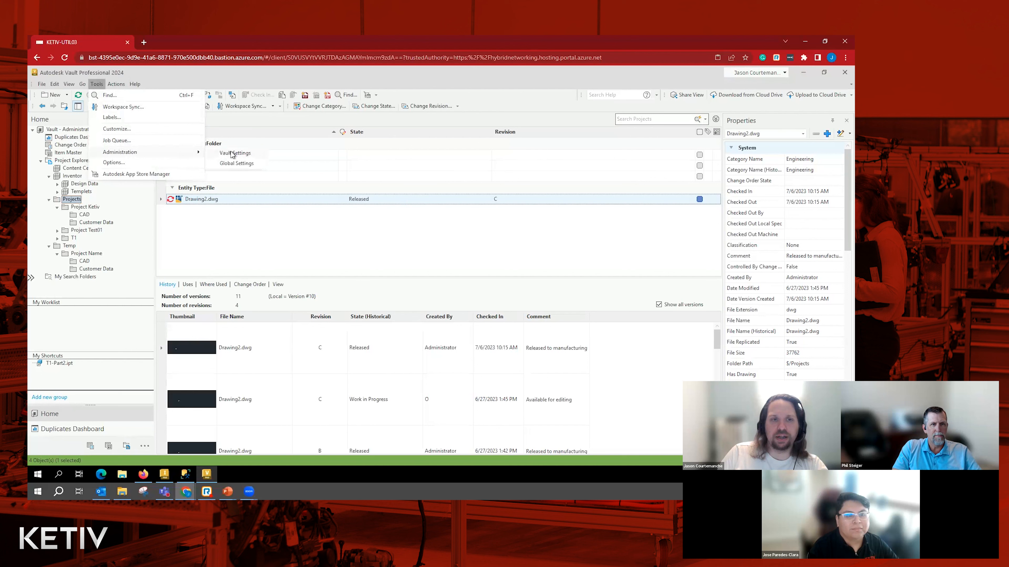
left_click(235, 153)
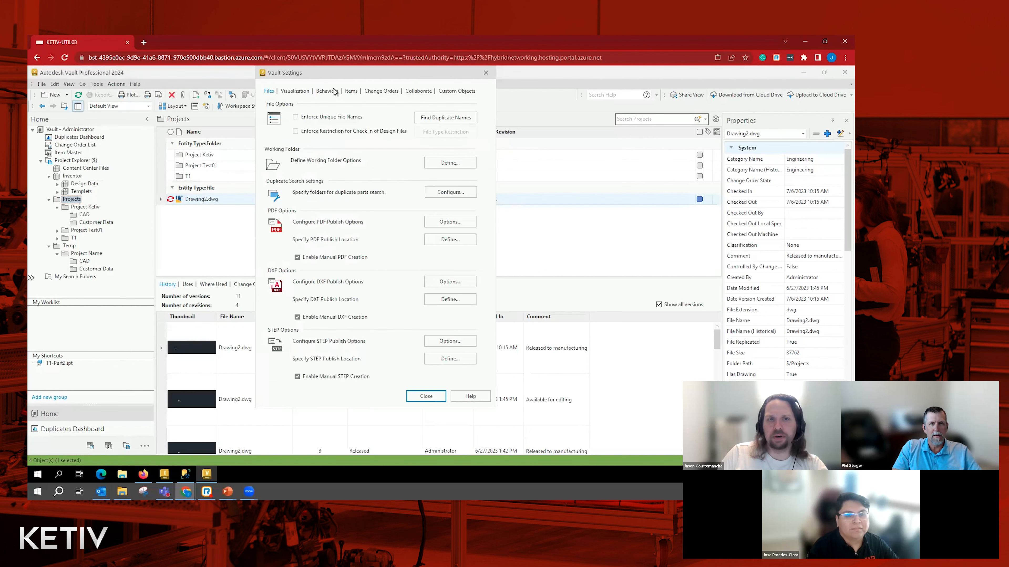
left_click(327, 91)
left_click(447, 118)
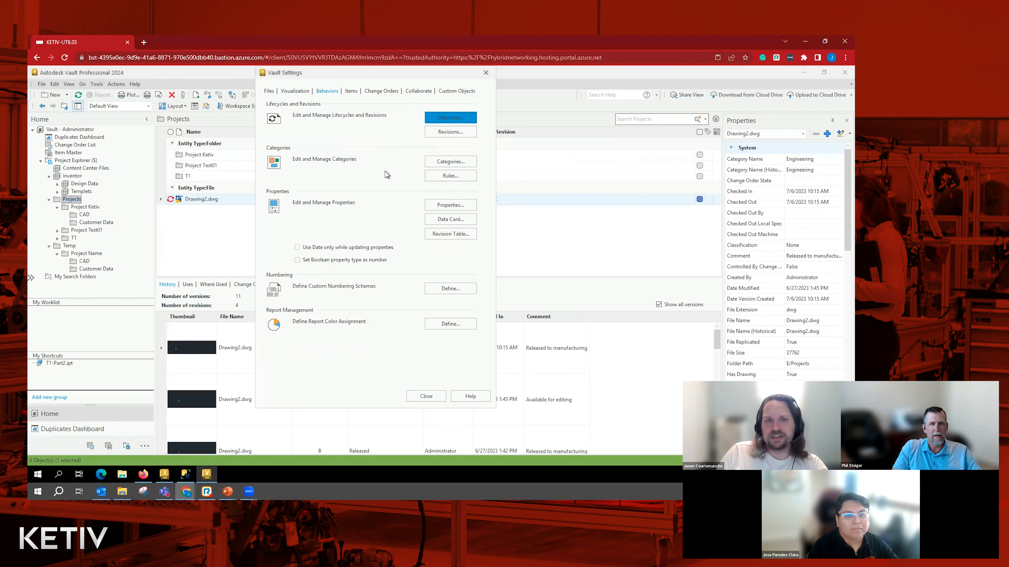
left_click(270, 167)
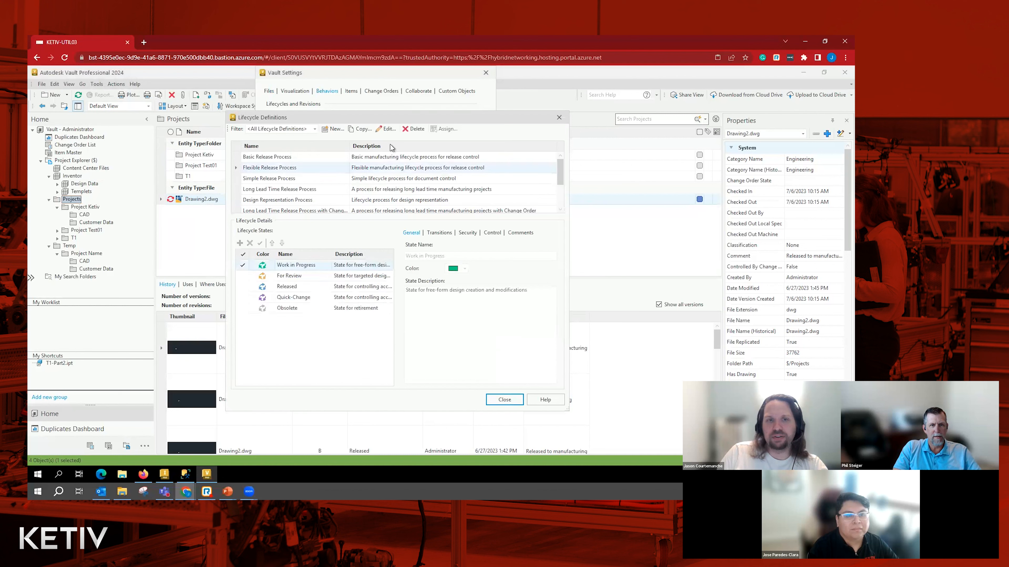
left_click(386, 128)
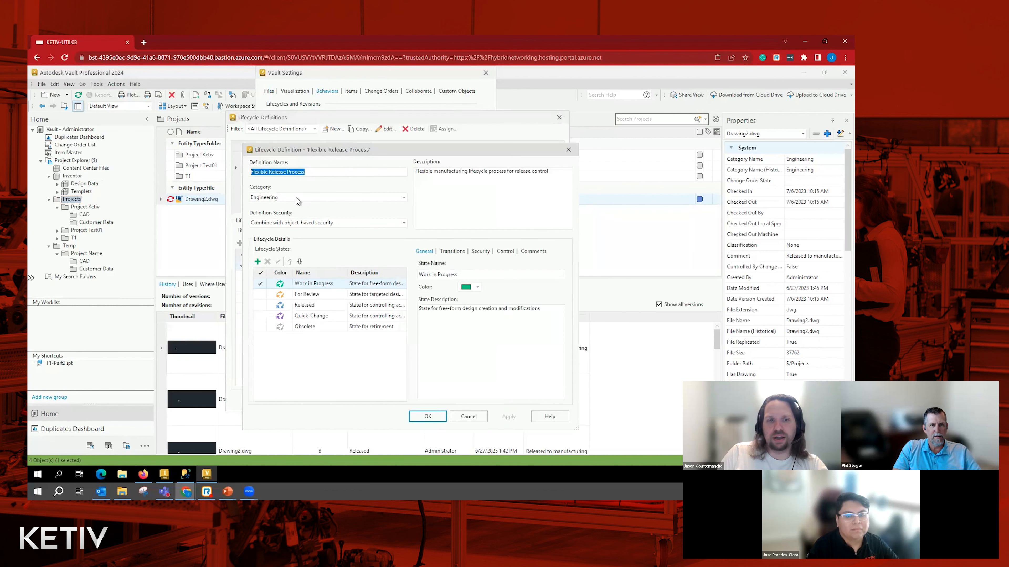
- Open the Work in Progress to Released transition and show its peer review rules
left_click(457, 252)
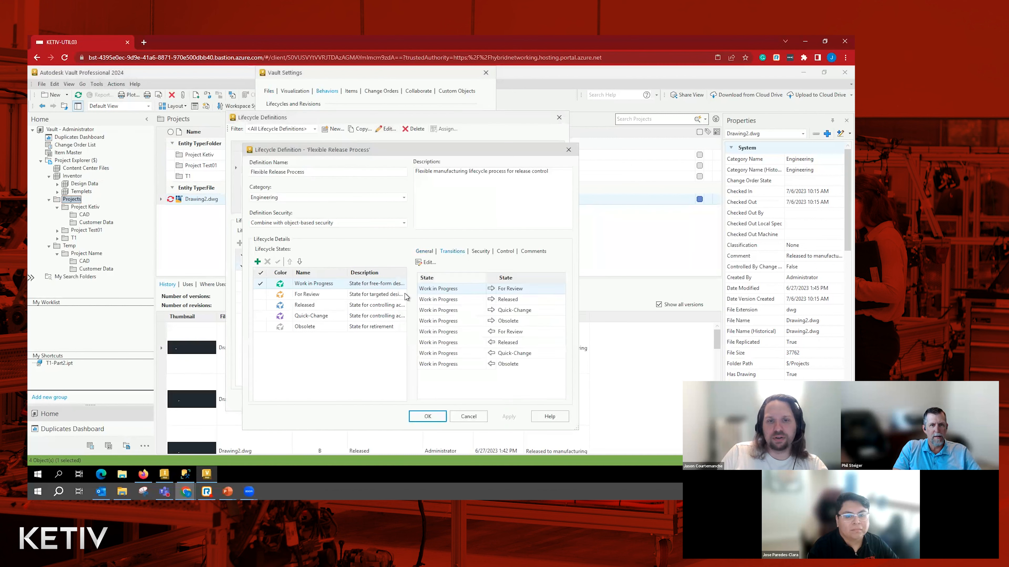
left_click(435, 300)
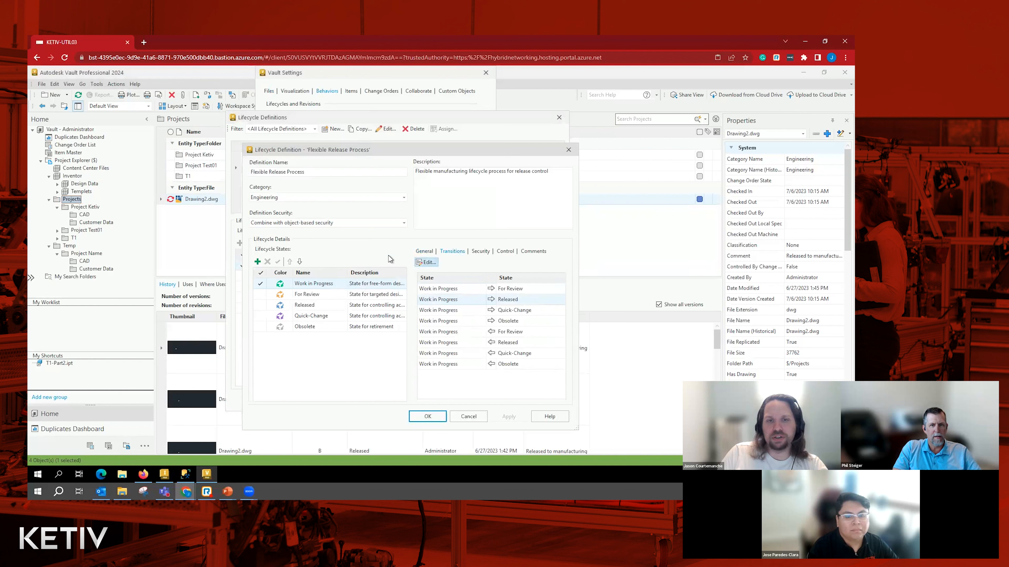
left_click(426, 262)
left_click(322, 152)
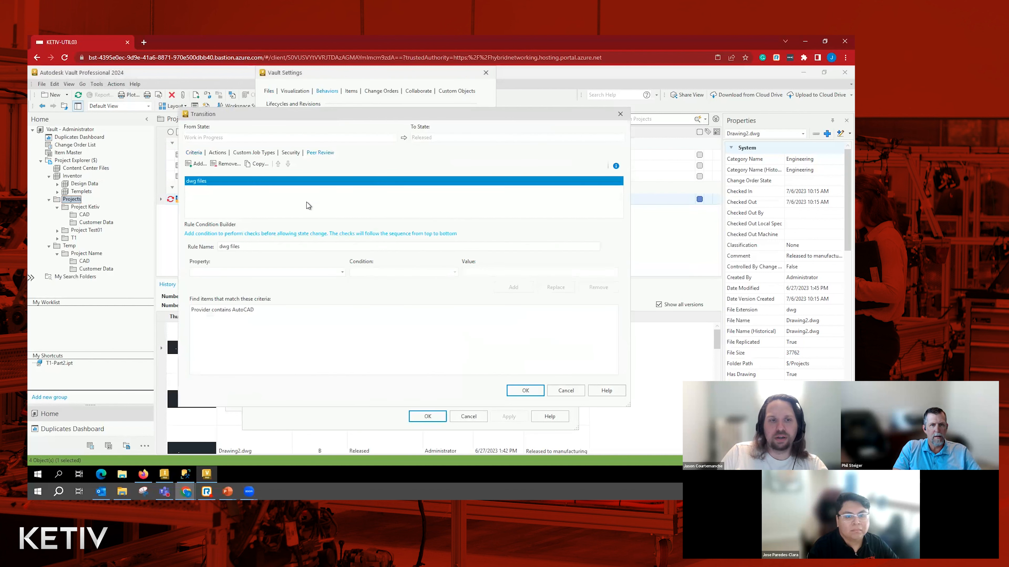
- Replace the condition of the dwg files peer review rule with File Extension contains dwg
left_click(241, 314)
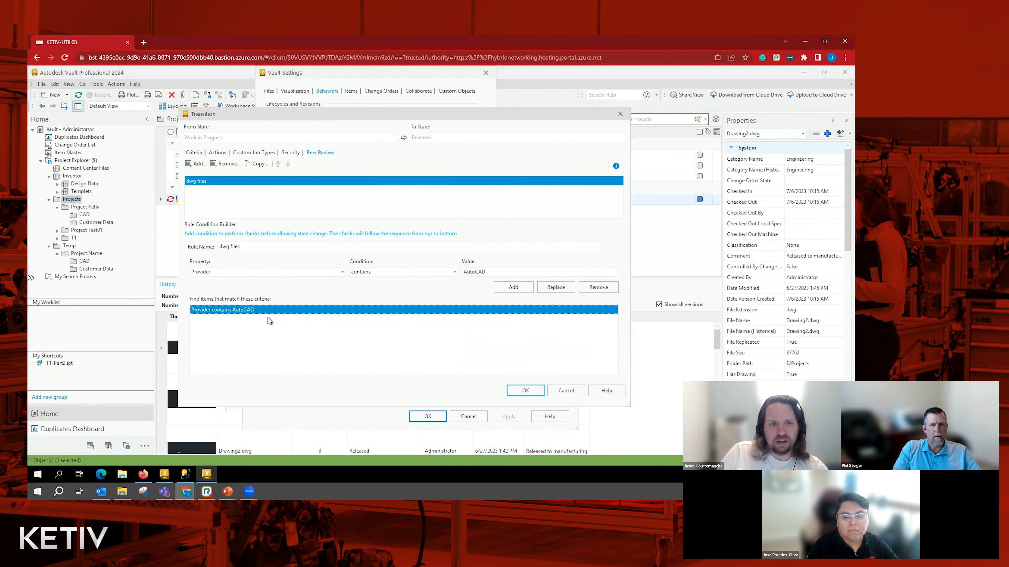
left_click(308, 277)
key("d")
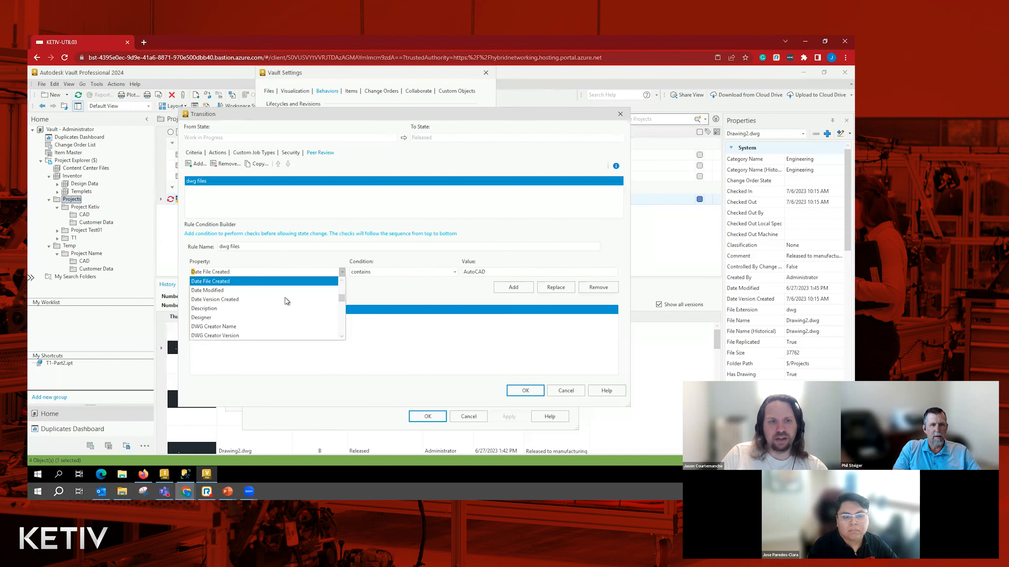
key("f")
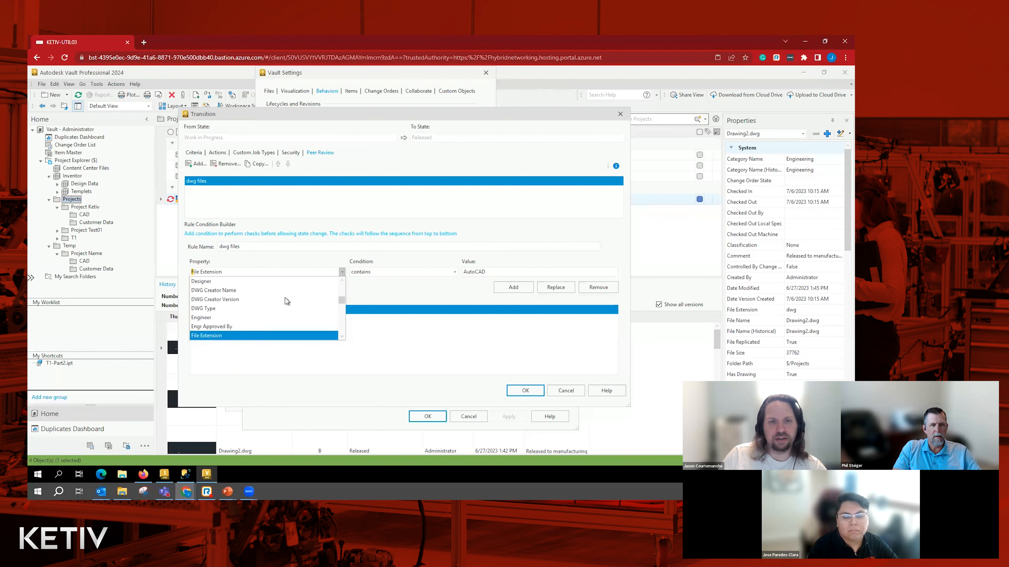
key("Return")
key("Tab")
type("d")
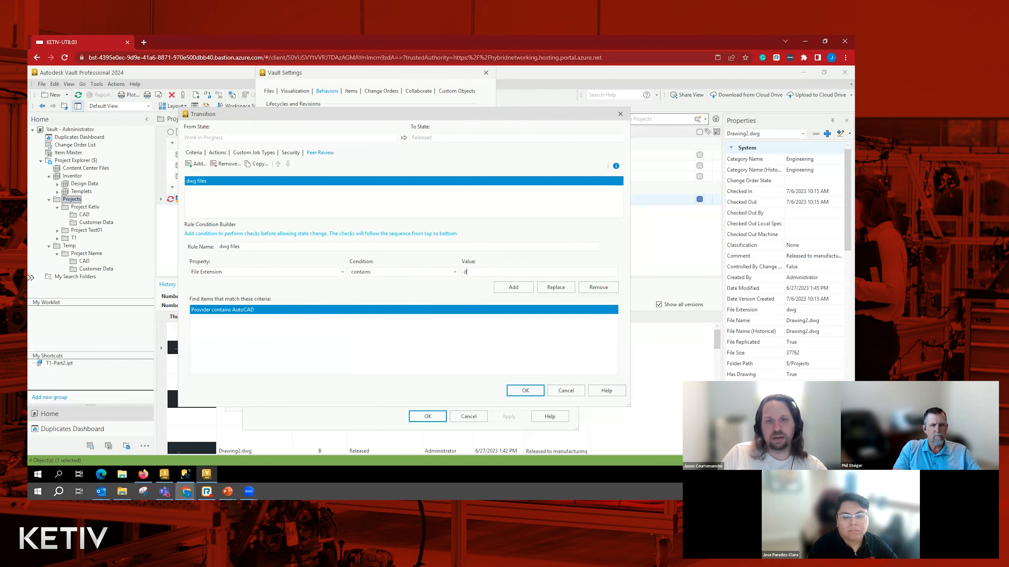
left_click(548, 289)
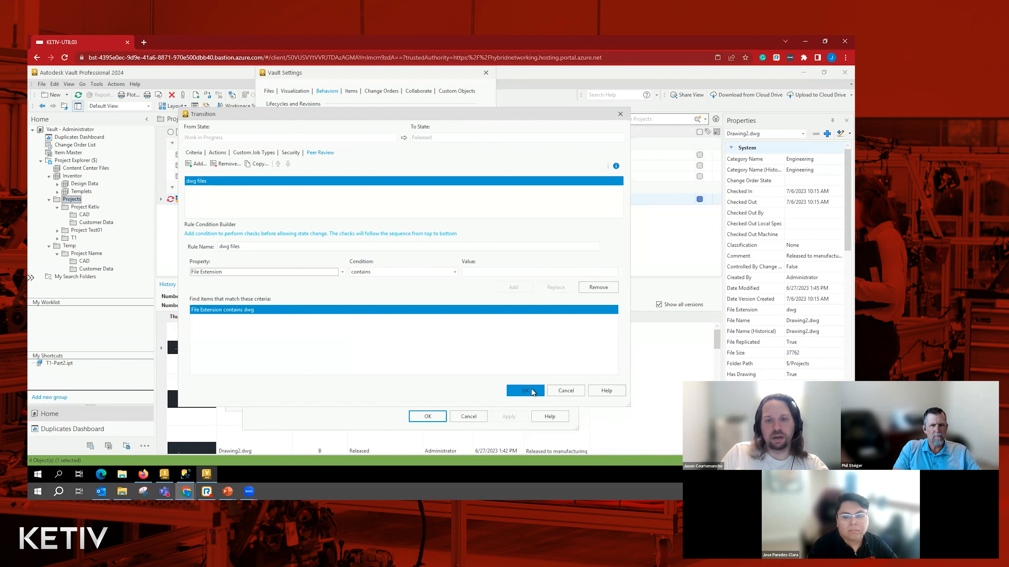
- Save the transition and the Flexible Release Process definition, and close the lifecycle definitions and vault settings
key("Return")
left_click(454, 416)
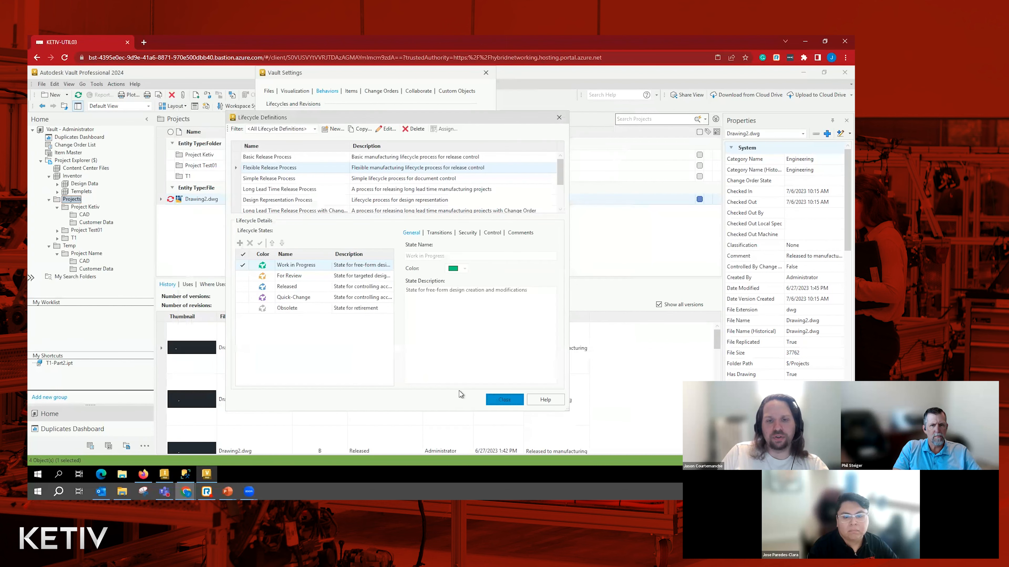
key("Return")
left_click(425, 396)
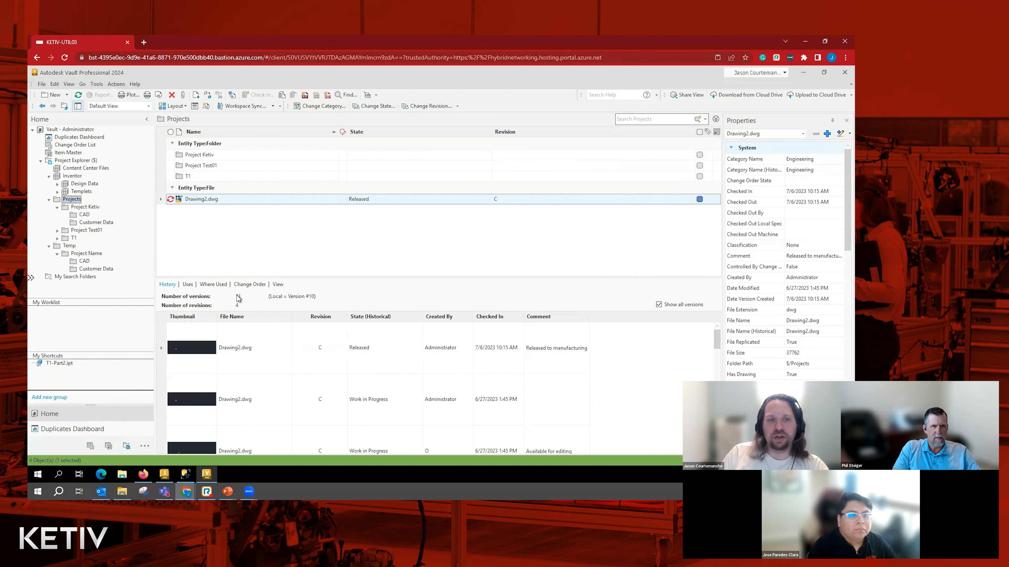
- Roll back the lifecycle state change of Drawing2.dwg from Released to Work in Progress and refresh the view
left_click(116, 84)
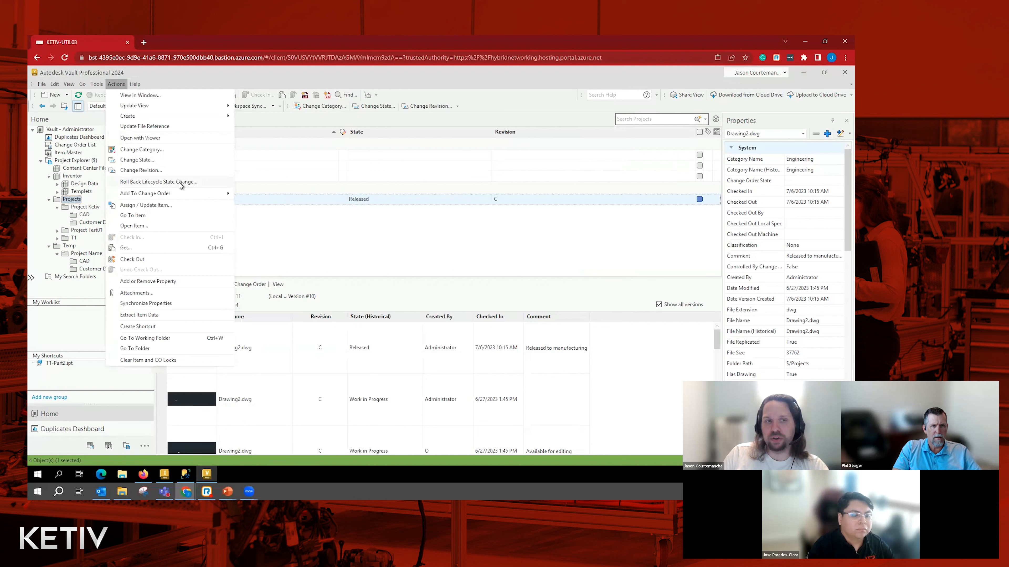
left_click(205, 183)
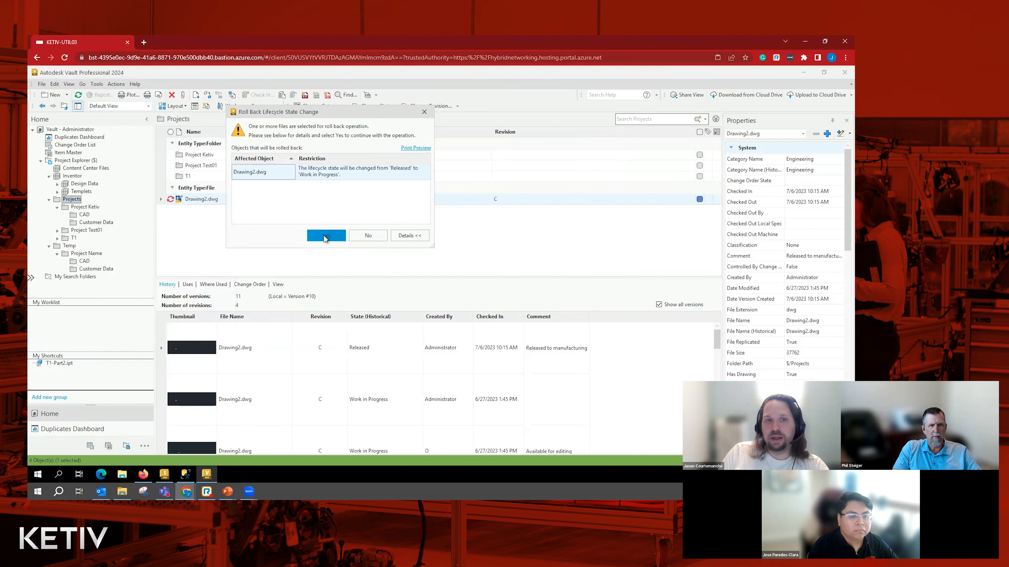
left_click(325, 236)
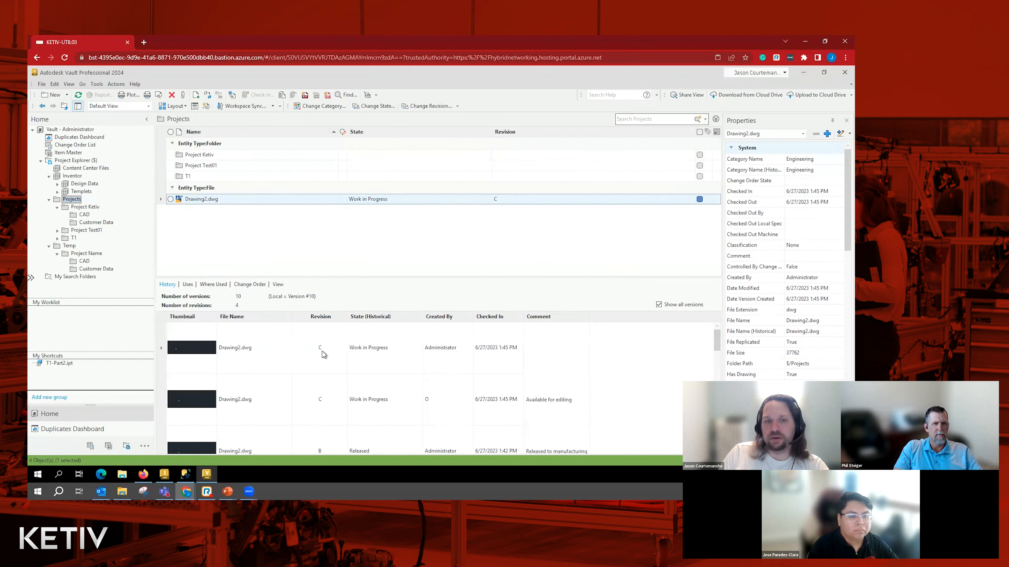
left_click(79, 96)
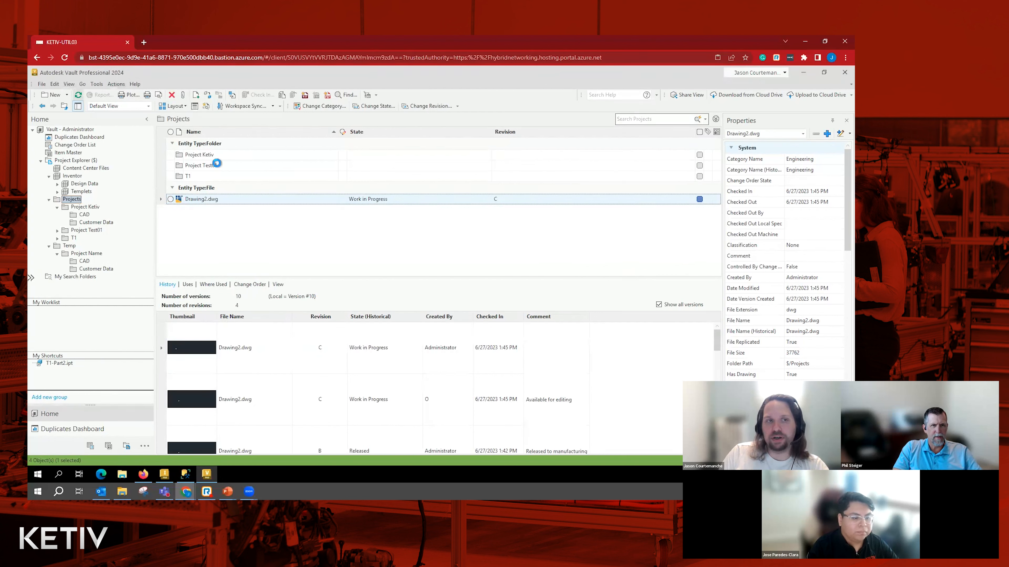
- Change the lifecycle state of Drawing2.dwg to Released with the comment "Released to manufacturing"
left_click(378, 107)
left_click(335, 127)
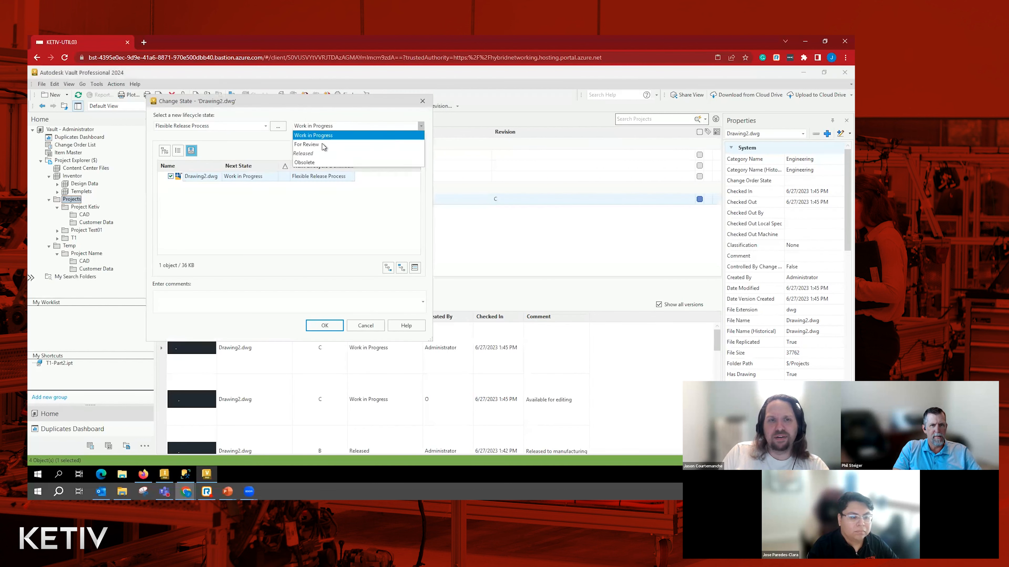
left_click(320, 155)
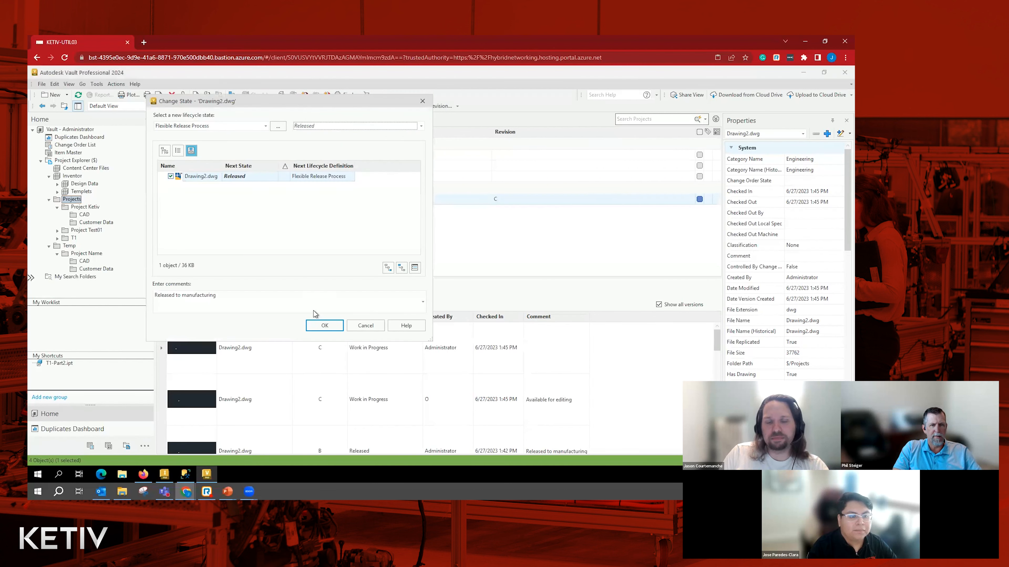
left_click(322, 325)
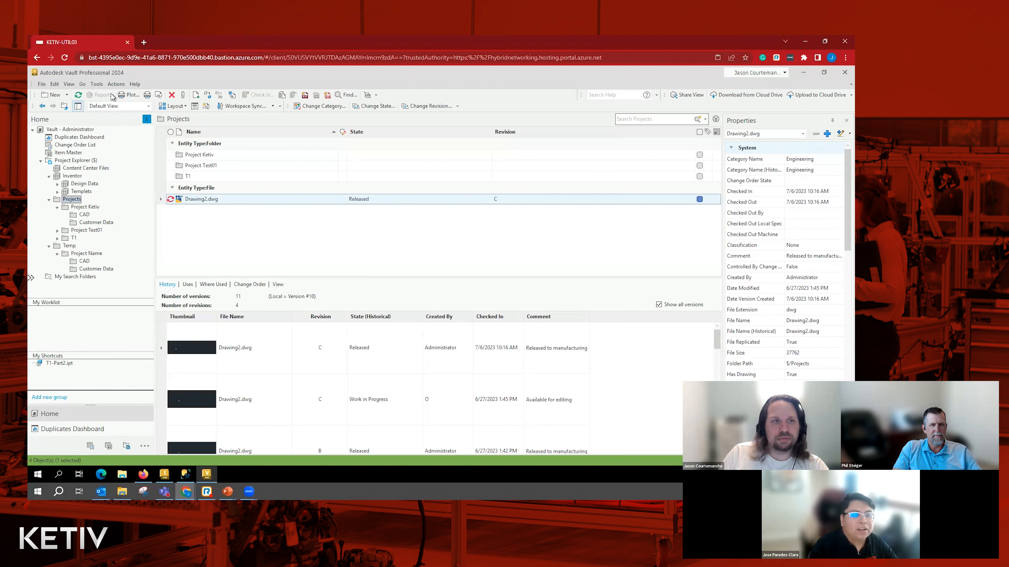
left_click(97, 84)
mouse_move(188, 153)
left_click(248, 155)
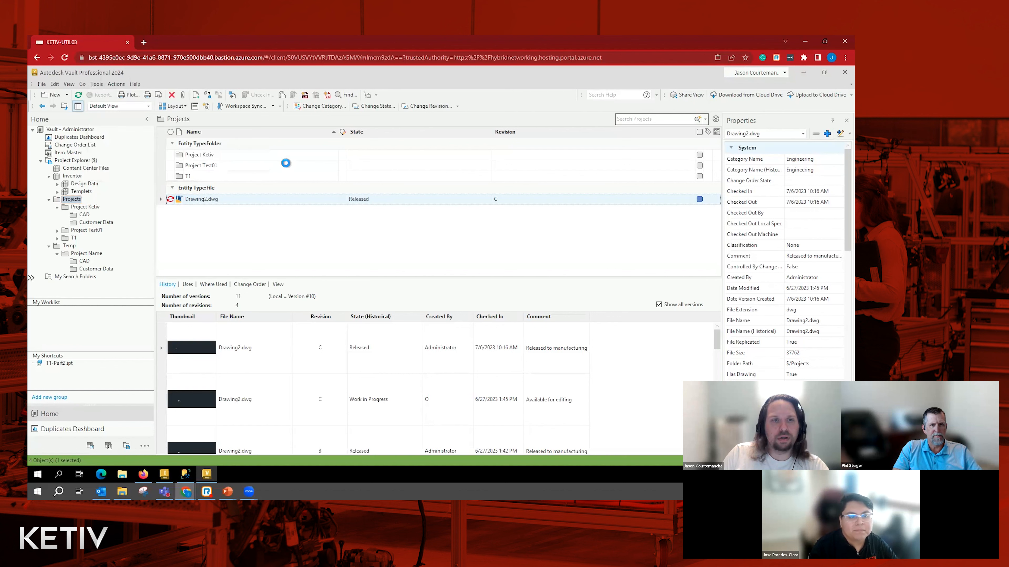
left_click(485, 73)
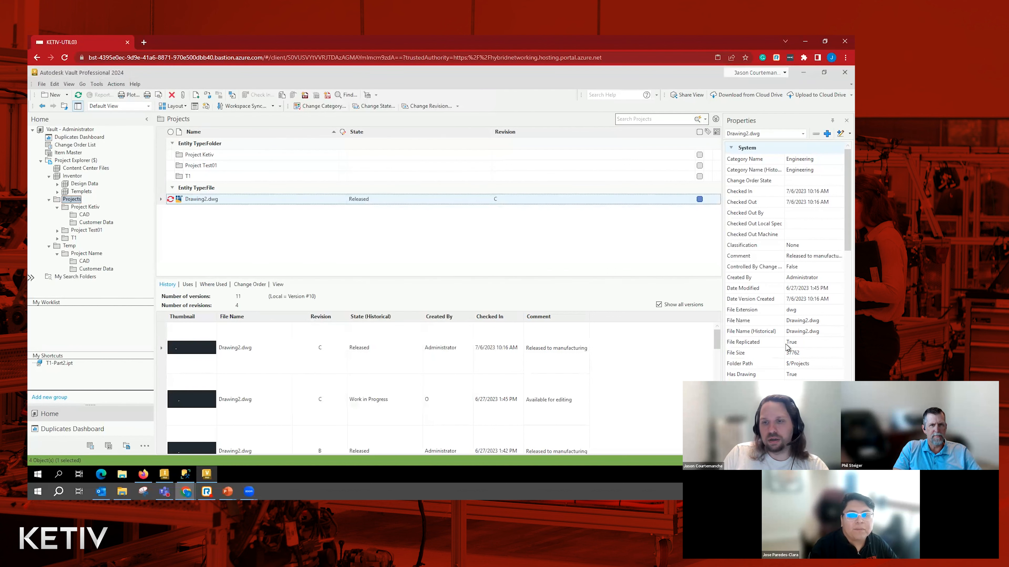
scroll(787, 347, "down", 4)
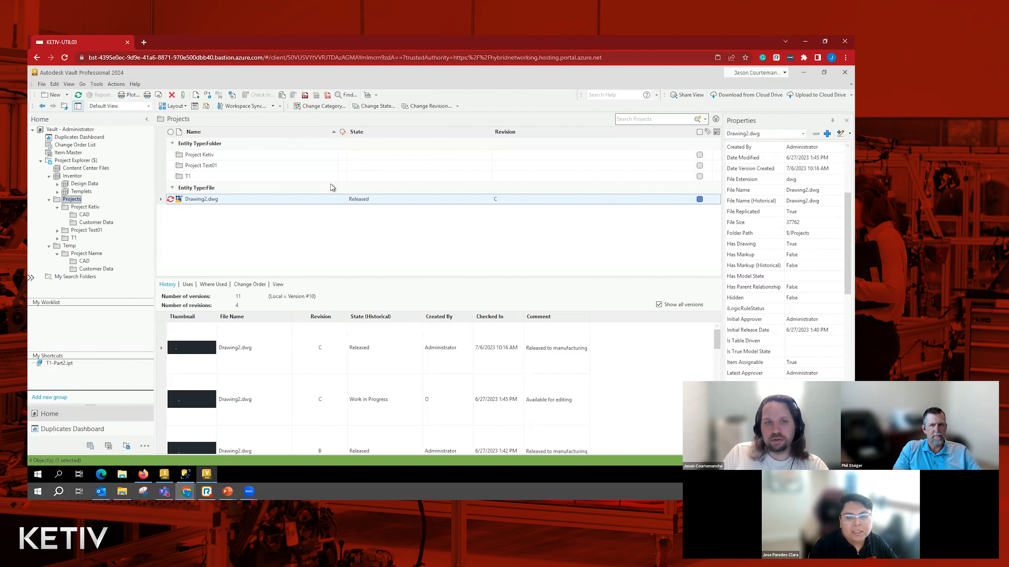
- Roll back the last lifecycle state change of Drawing2.dwg to Work in Progress
left_click(116, 84)
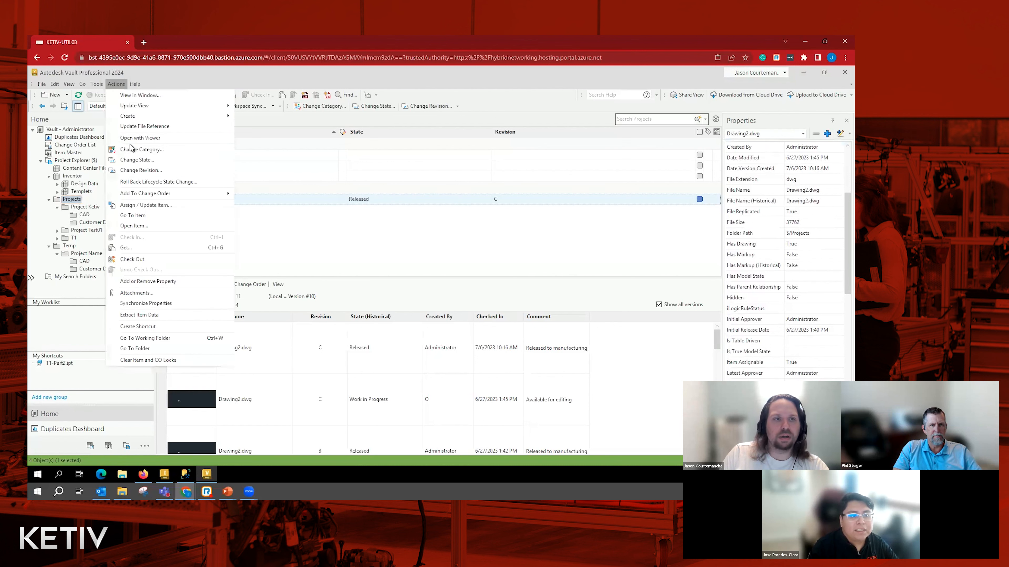
left_click(161, 184)
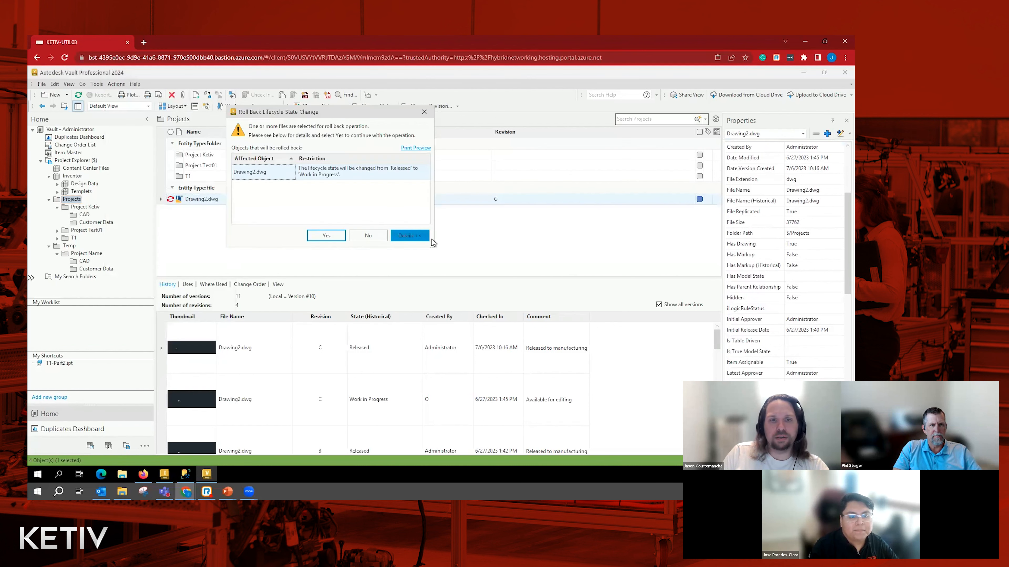
left_click(341, 237)
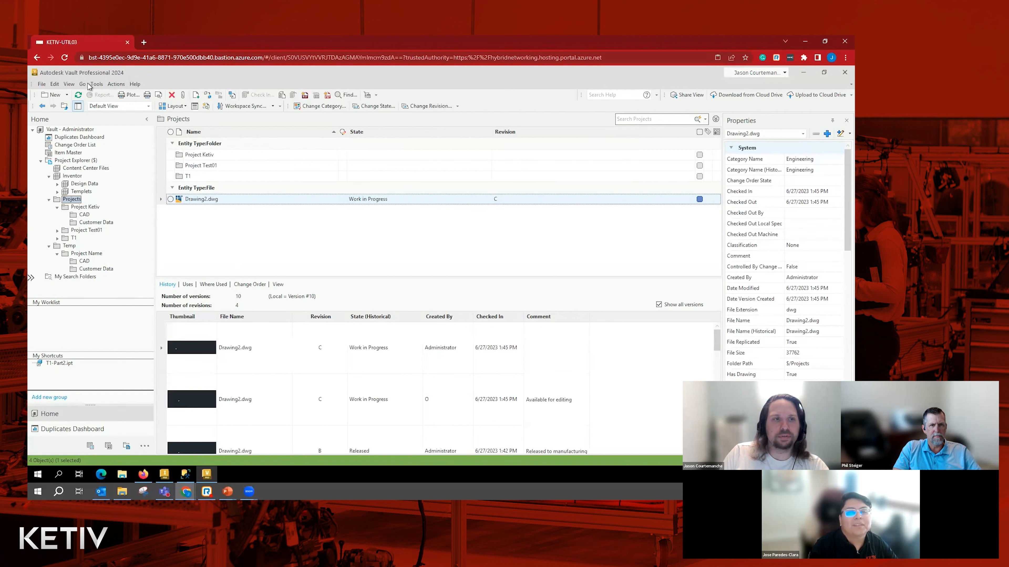
- Open the Flexible Release Process lifecycle definition for editing from the vault's behavior settings
left_click(115, 83)
mouse_move(96, 85)
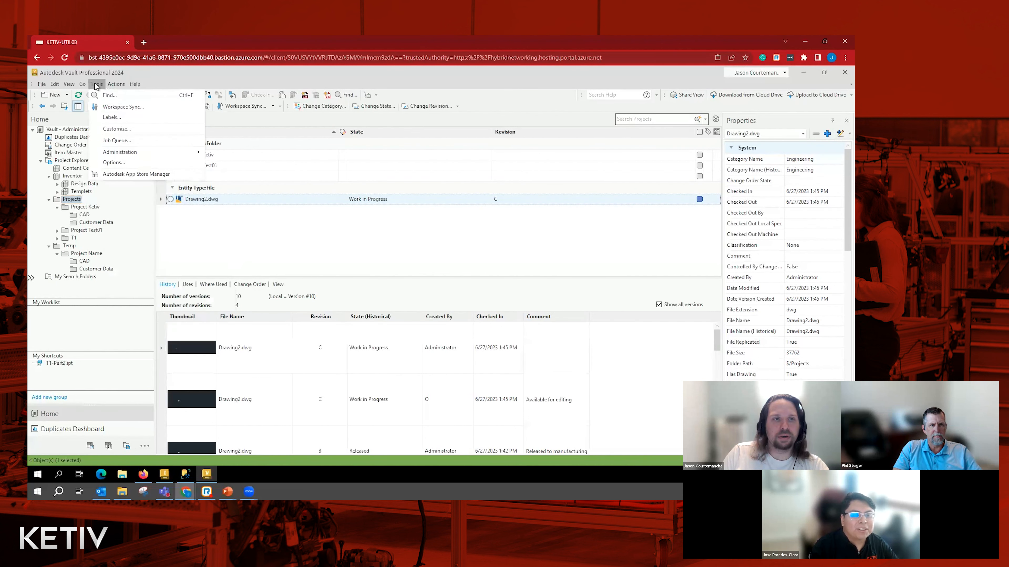
left_click(232, 161)
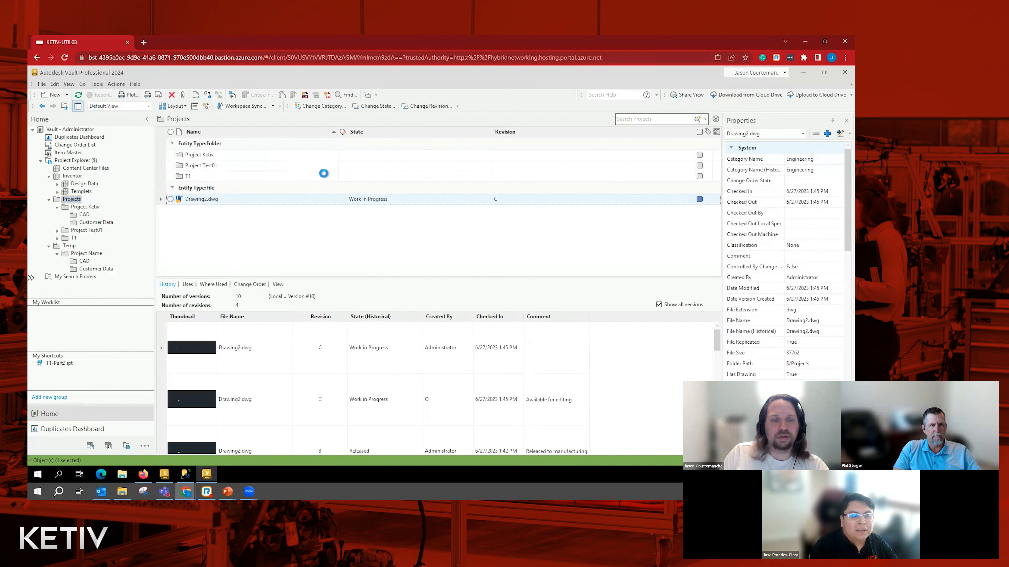
left_click(327, 91)
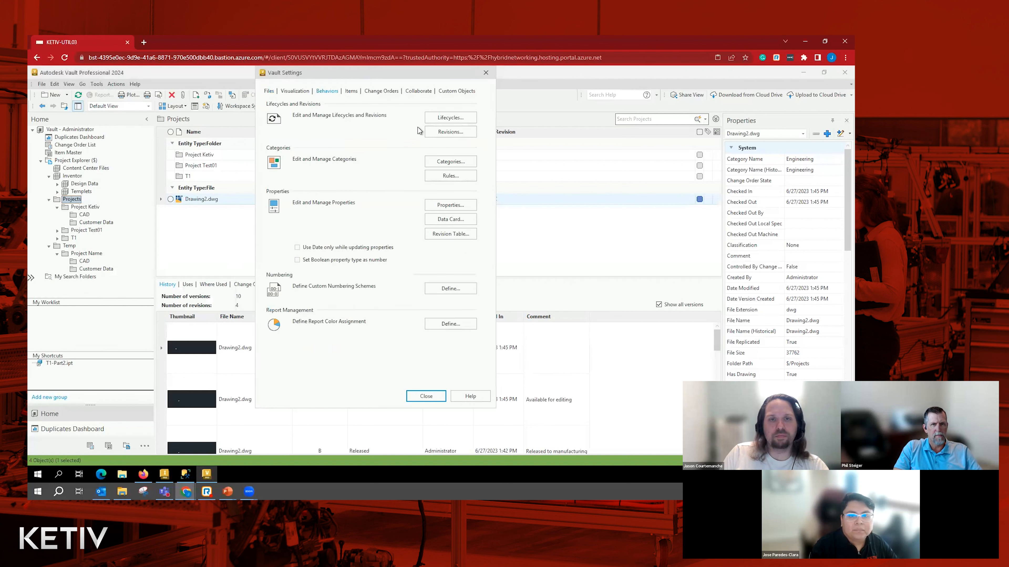
left_click(449, 129)
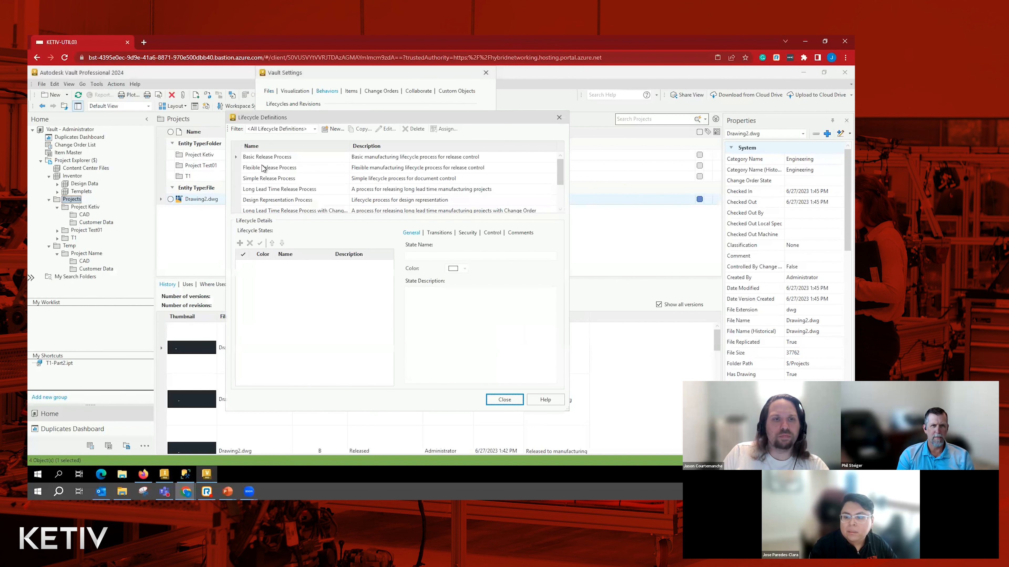
left_click(267, 169)
left_click(386, 129)
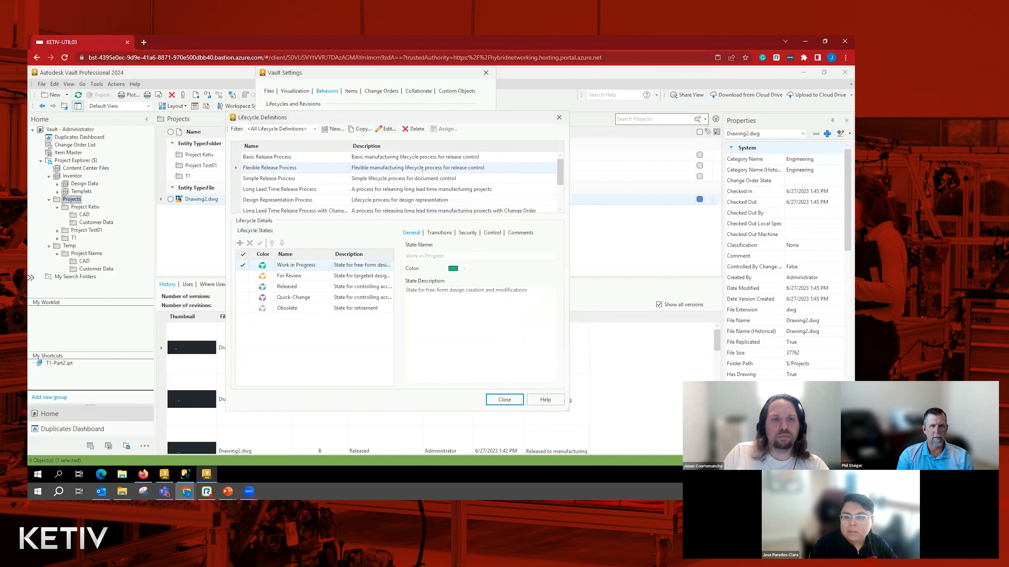
- Check the dwg files peer review rule on the Work in Progress to Released transition against Drawing2.dwg's properties, and close the transition
left_click(453, 252)
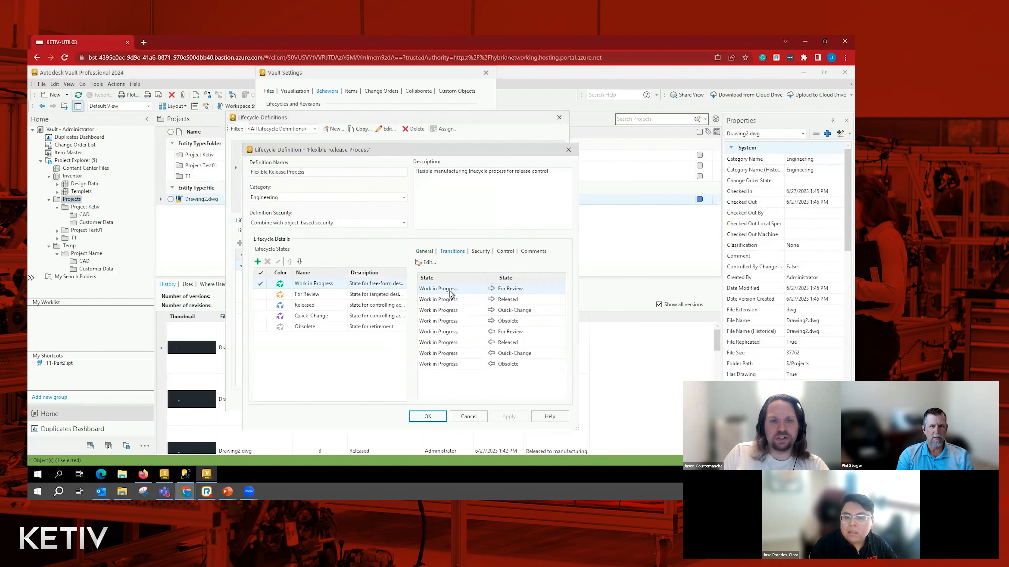
left_click(421, 262)
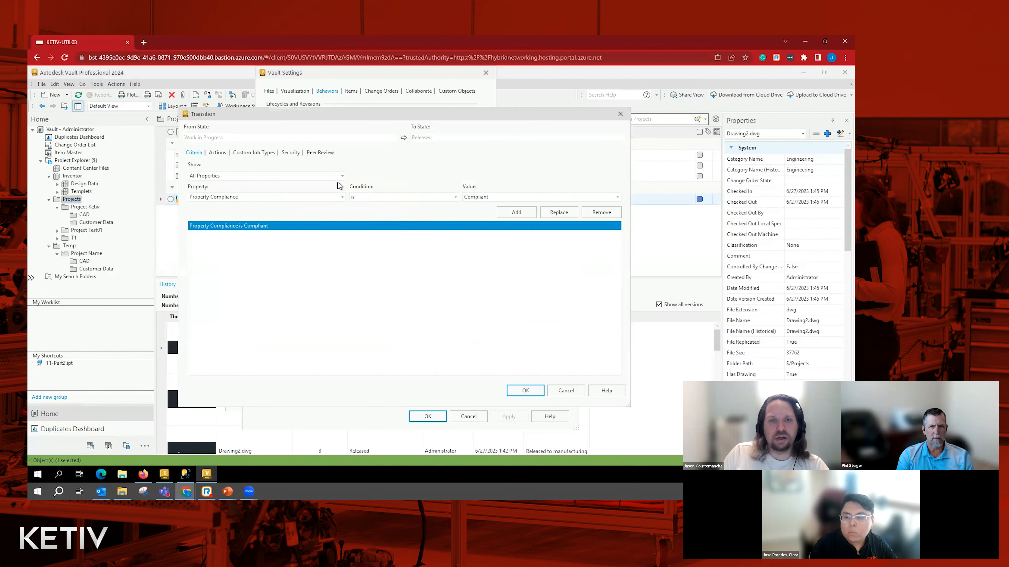
left_click(322, 153)
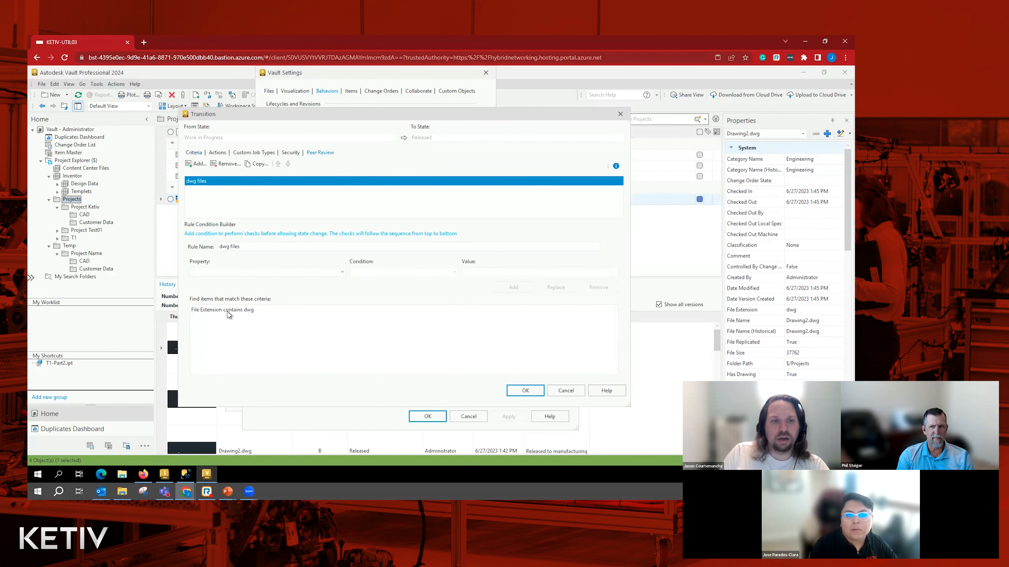
left_click(232, 310)
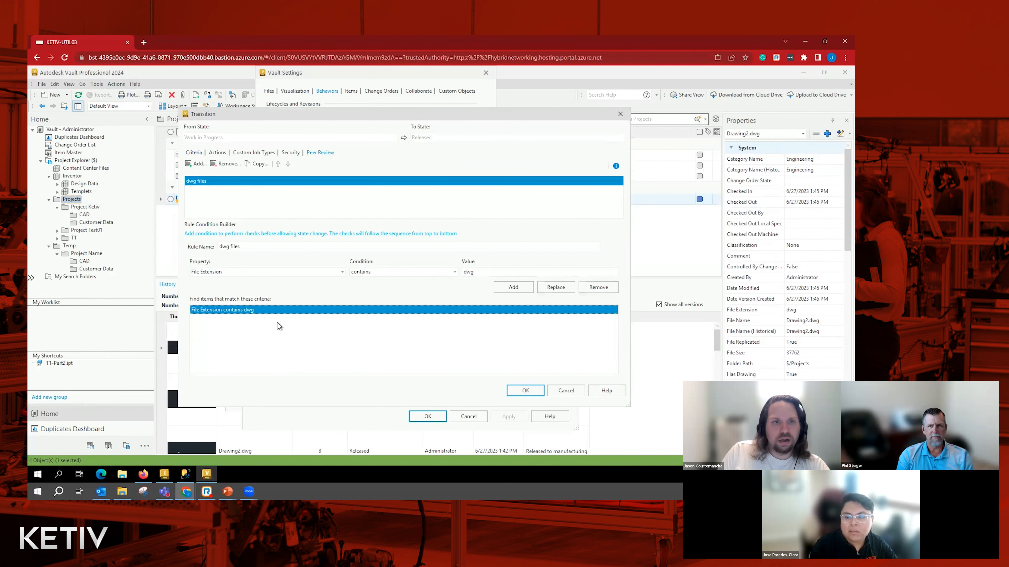
scroll(777, 358, "down", 7)
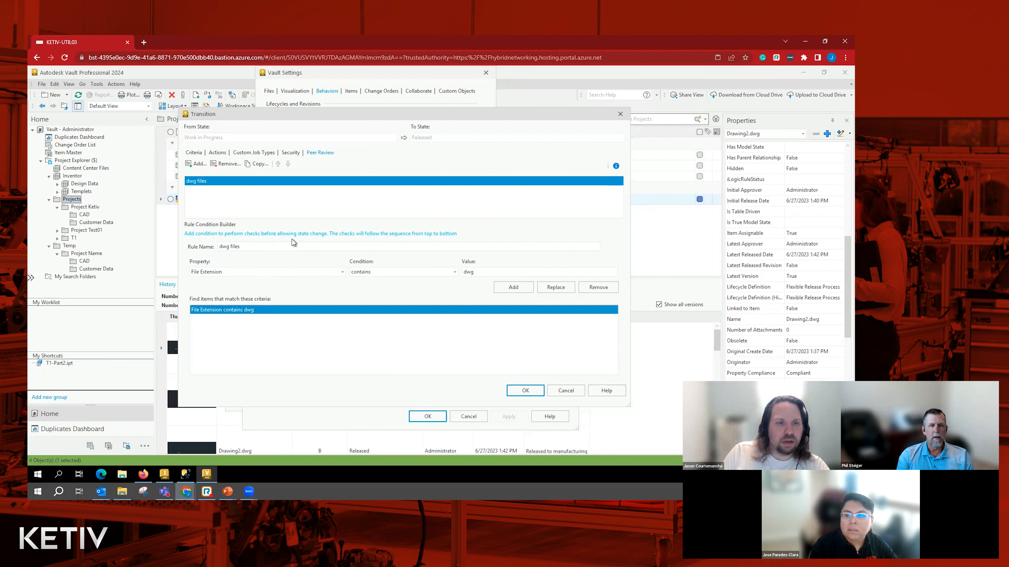
left_click(525, 391)
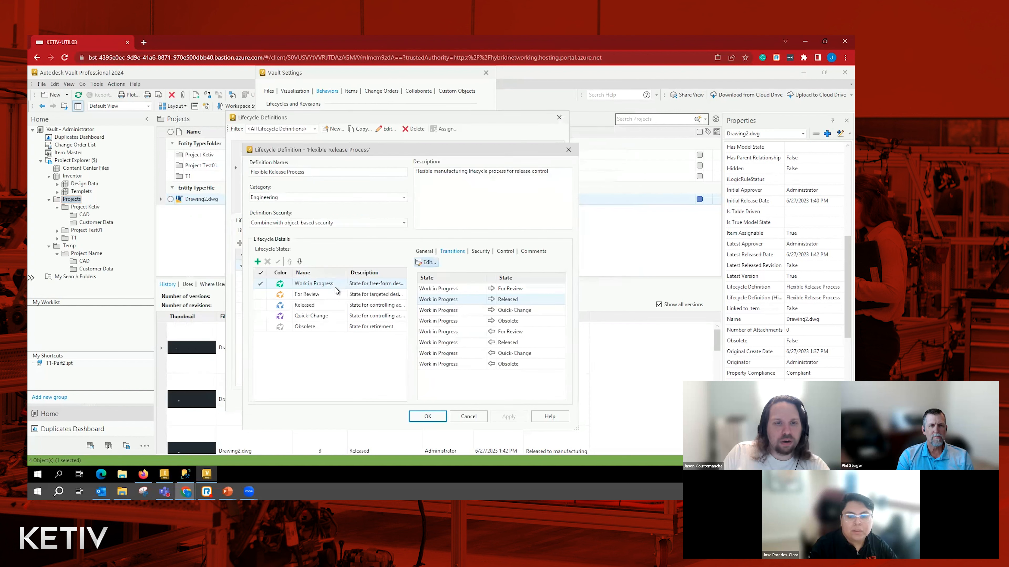
- Add a peer review rule named AutoCAD to the Work in Progress to For Review transition
left_click(440, 288)
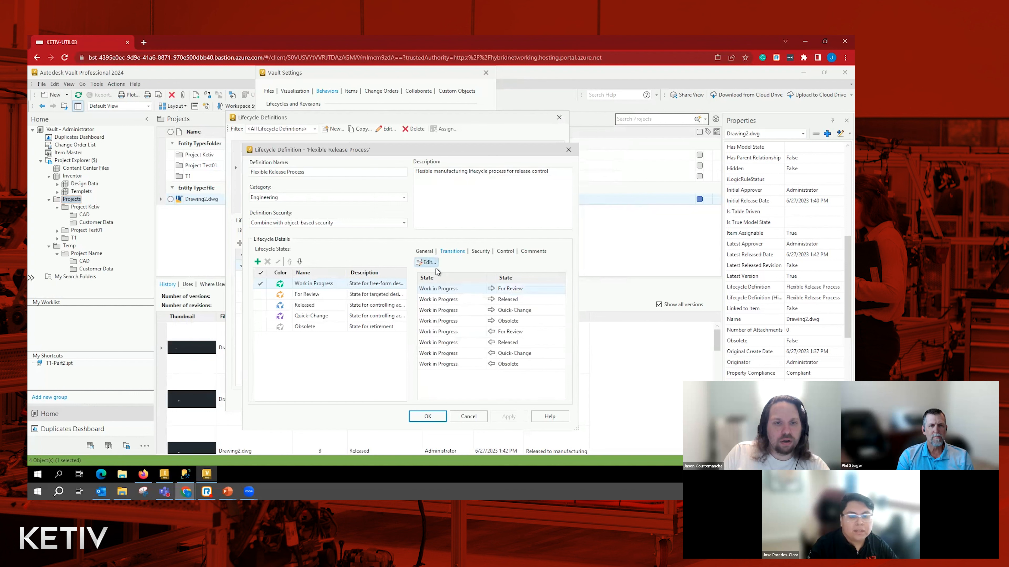
left_click(427, 263)
left_click(322, 154)
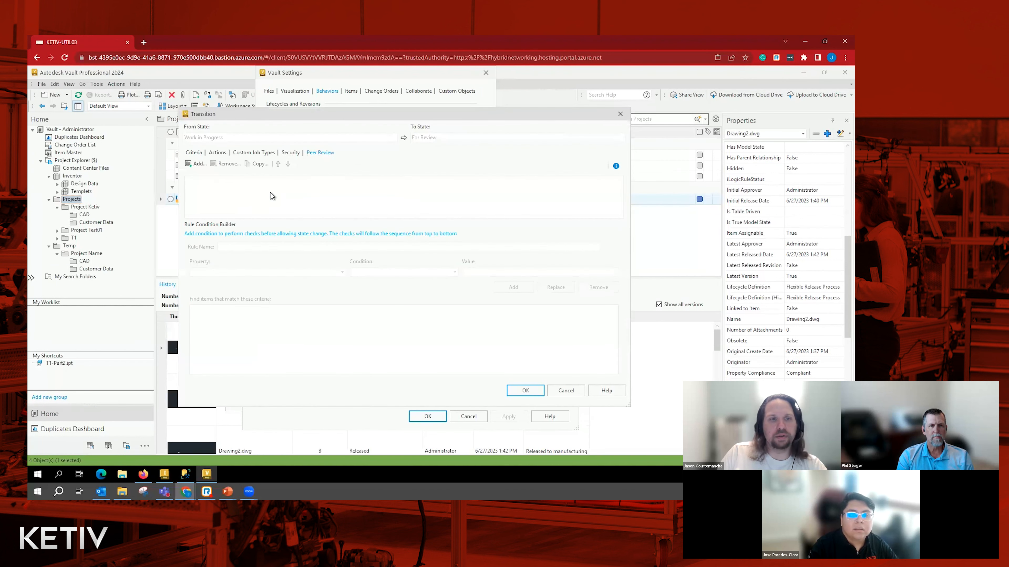
left_click(195, 164)
left_click_drag(256, 248, 219, 246)
type("AutoCAD")
- Add the condition File Extension contains dwg to the AutoCAD peer review rule and confirm the transition
left_click(238, 272)
left_click(238, 335)
left_click(400, 273)
left_click(399, 280)
left_click(482, 272)
type("dwg")
left_click(513, 288)
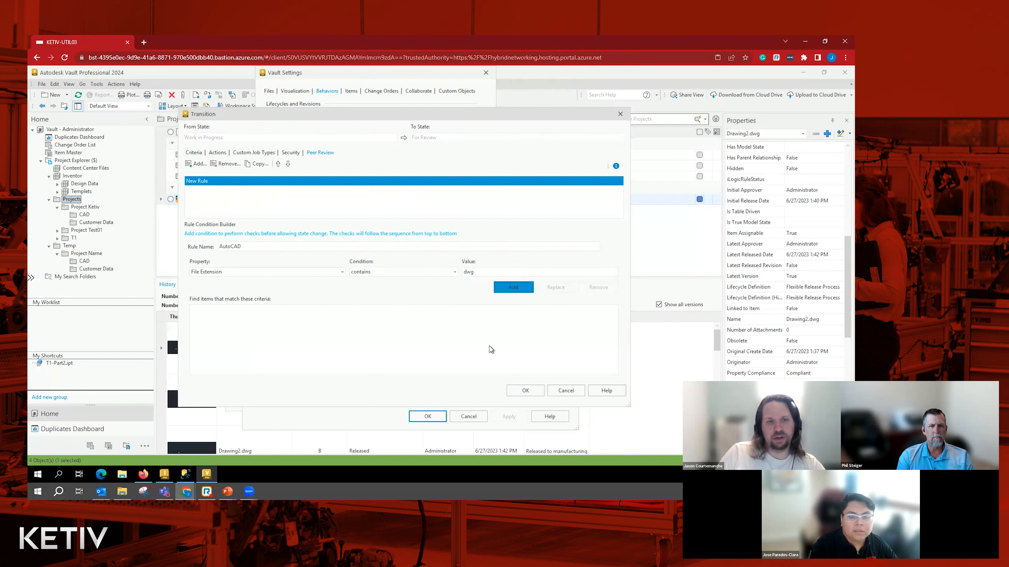
left_click(524, 391)
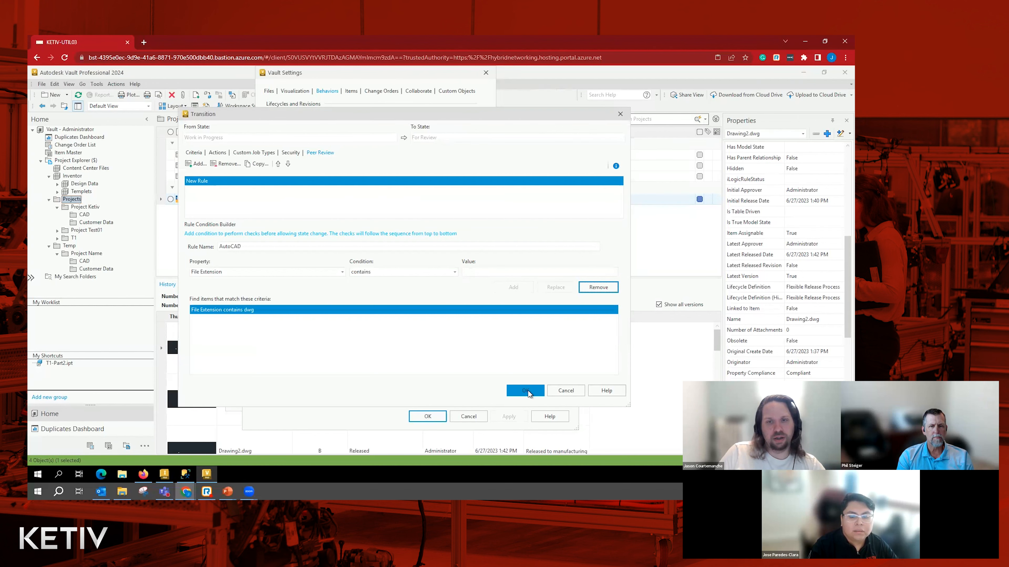
- Save the Flexible Release Process definition and close the lifecycle definitions and vault settings
left_click(425, 419)
left_click(497, 404)
left_click(426, 396)
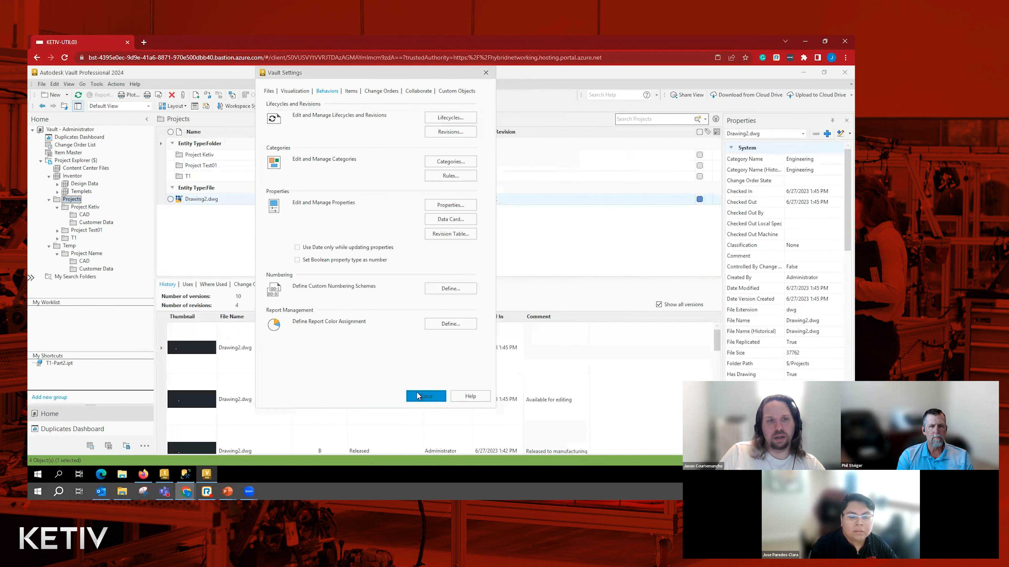
- Change Drawing2.dwg's lifecycle state from Work in Progress to For Review
left_click(375, 105)
left_click(340, 126)
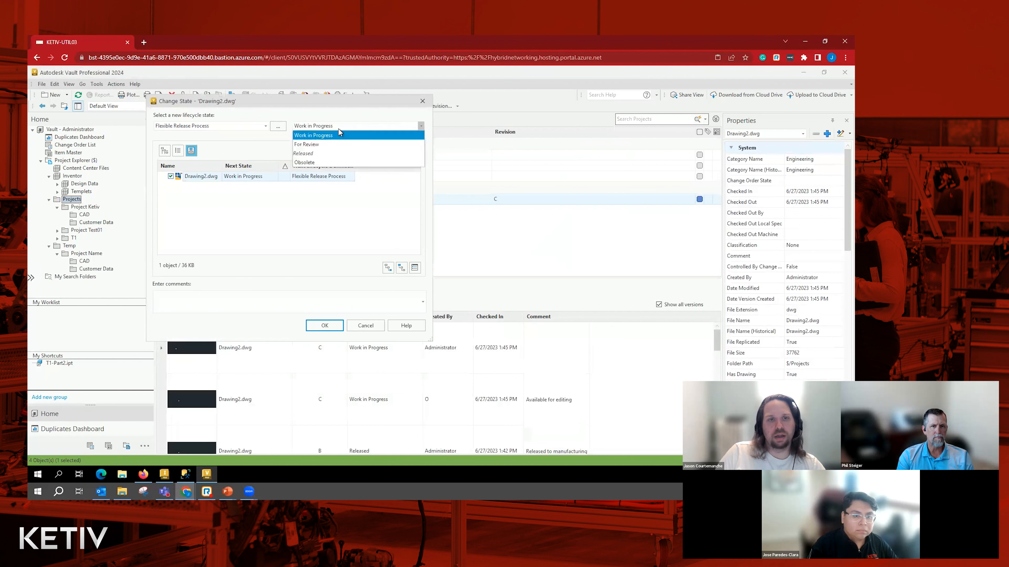
left_click(334, 144)
left_click(324, 326)
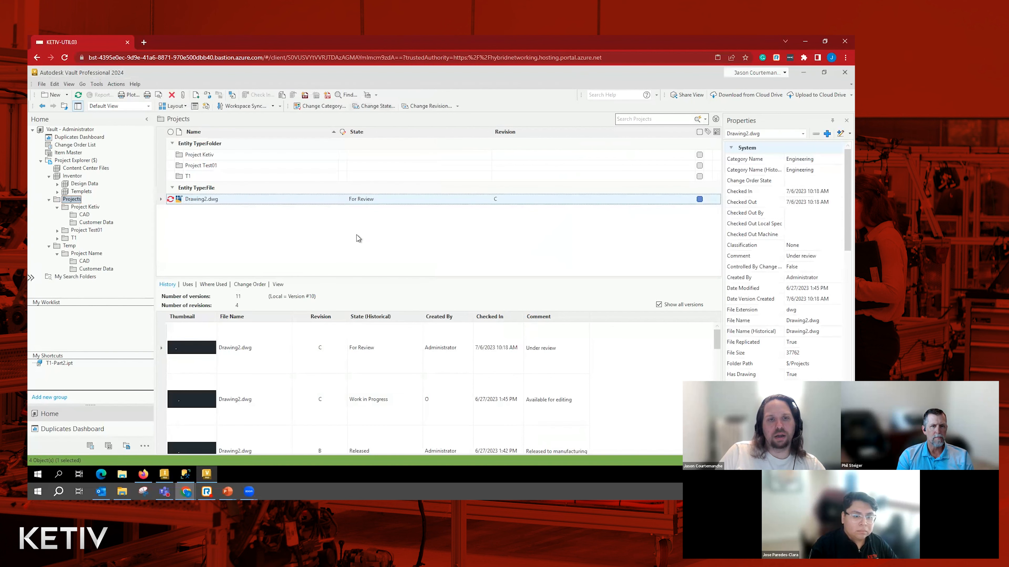
- Examine Drawing2.dwg's system and user-defined properties after the state change
scroll(772, 292, "down", 6)
scroll(779, 296, "down", 8)
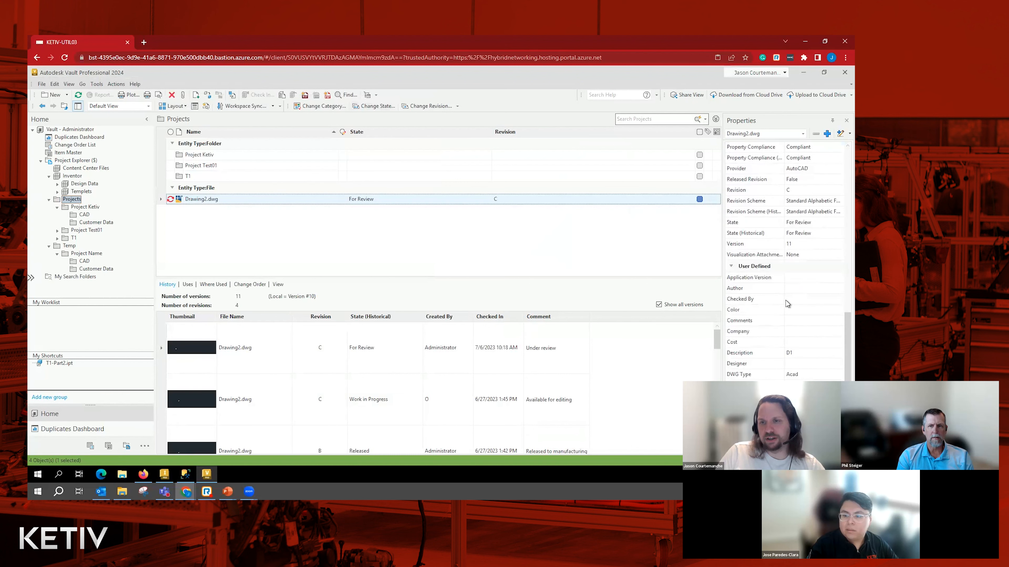
scroll(787, 299, "up", 4)
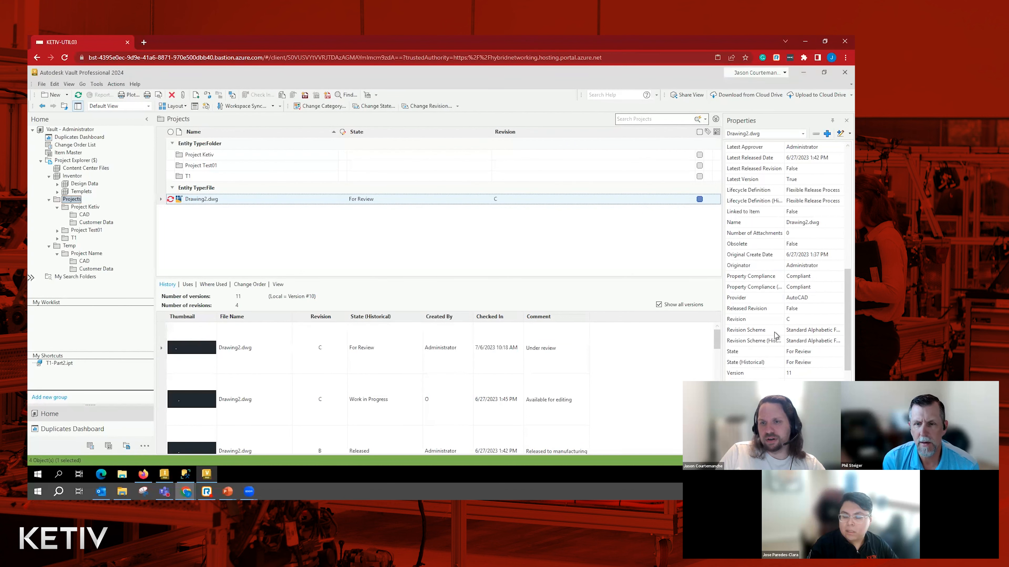
scroll(764, 313, "up", 5)
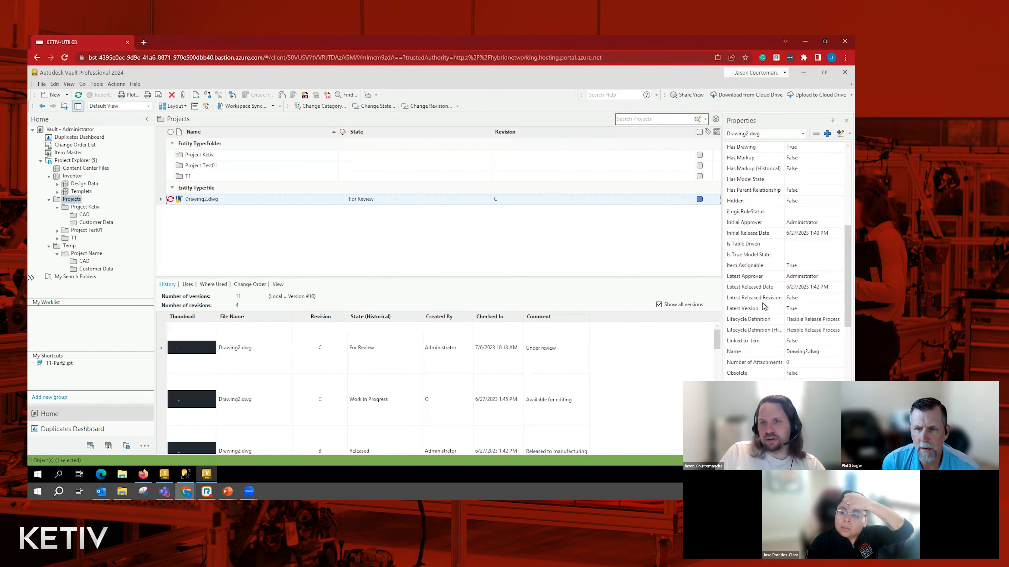
scroll(763, 306, "up", 2)
scroll(763, 306, "up", 3)
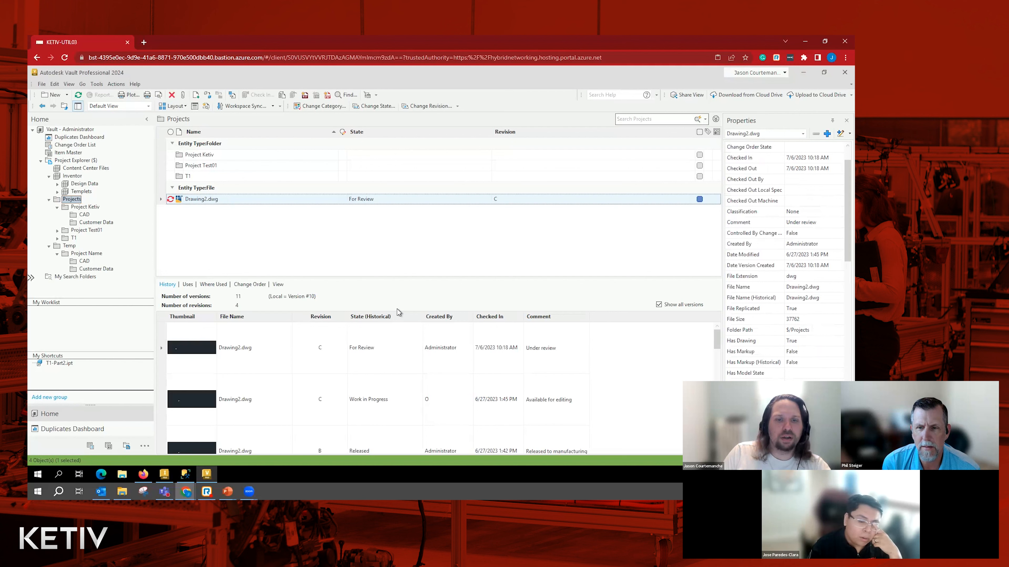
- Roll back Drawing2.dwg's lifecycle state change from For Review to Work in Progress
left_click(450, 357)
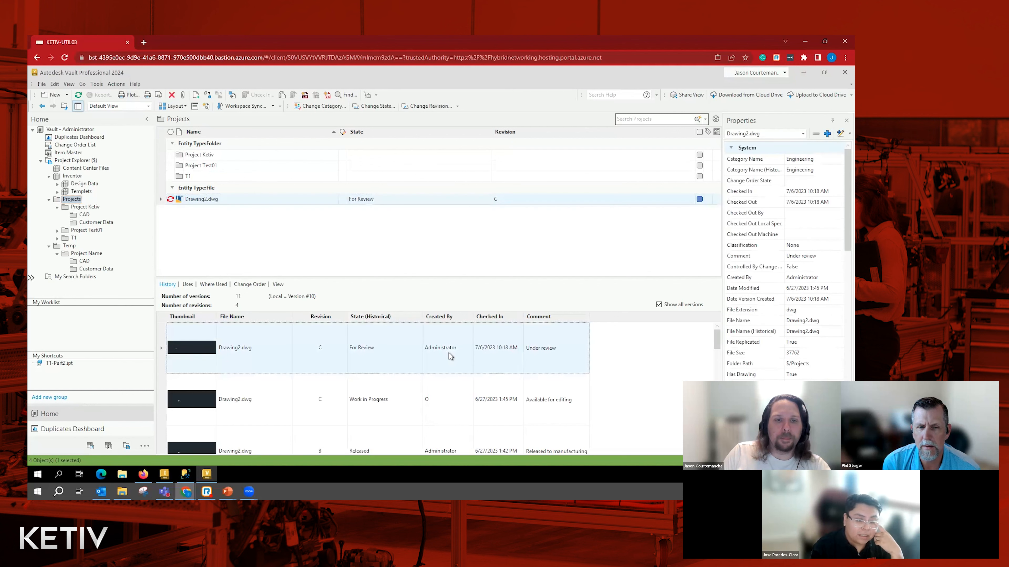
left_click(116, 84)
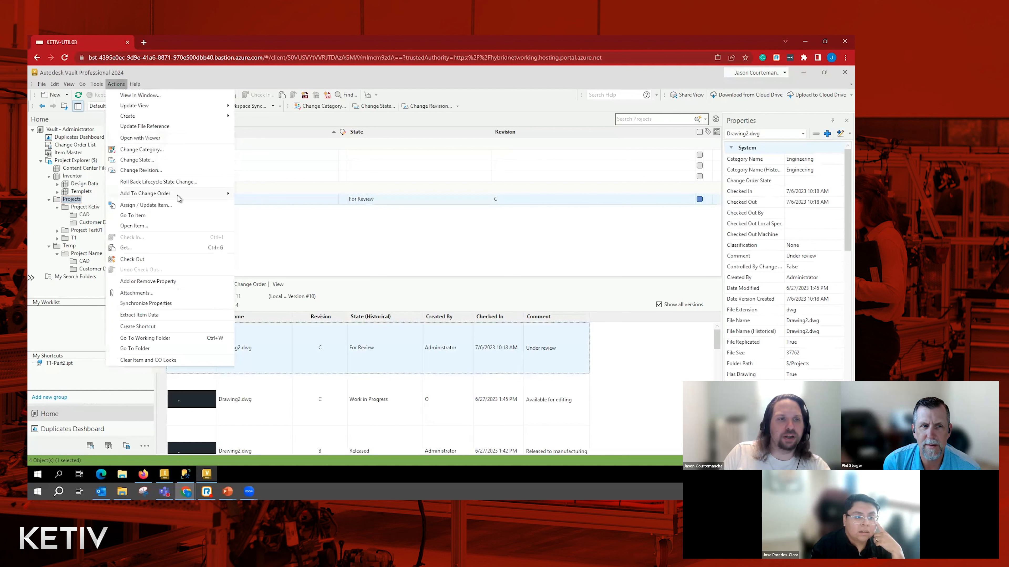
left_click(193, 183)
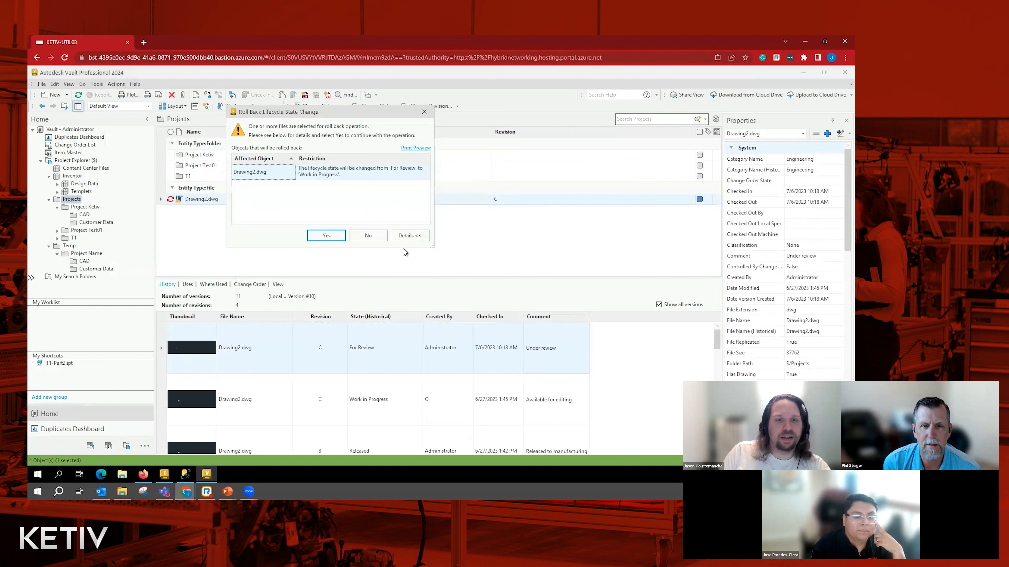
left_click(323, 235)
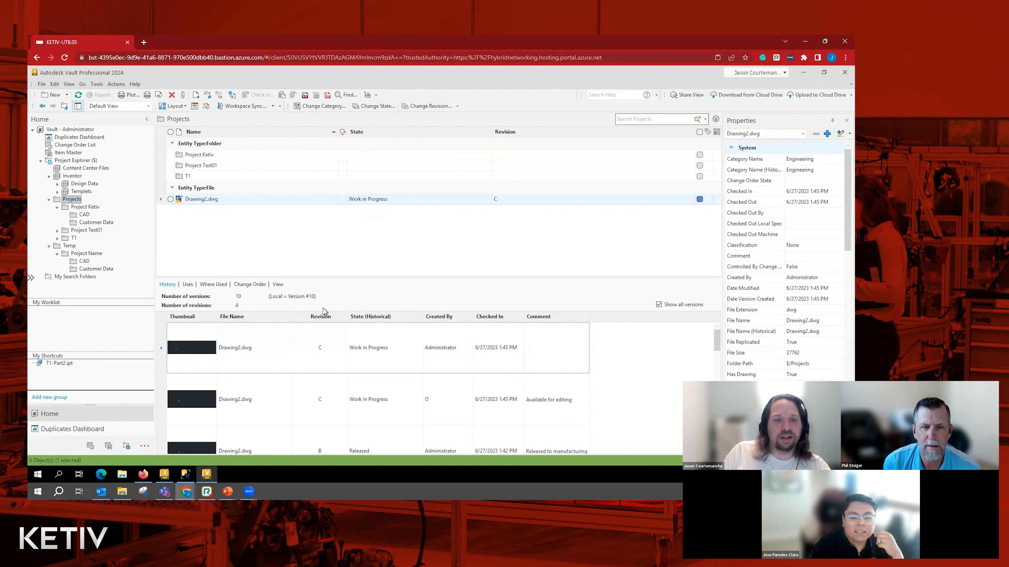
- Roll back Drawing2.dwg's lifecycle state once more, from Work in Progress to the earlier Released state
left_click(439, 355)
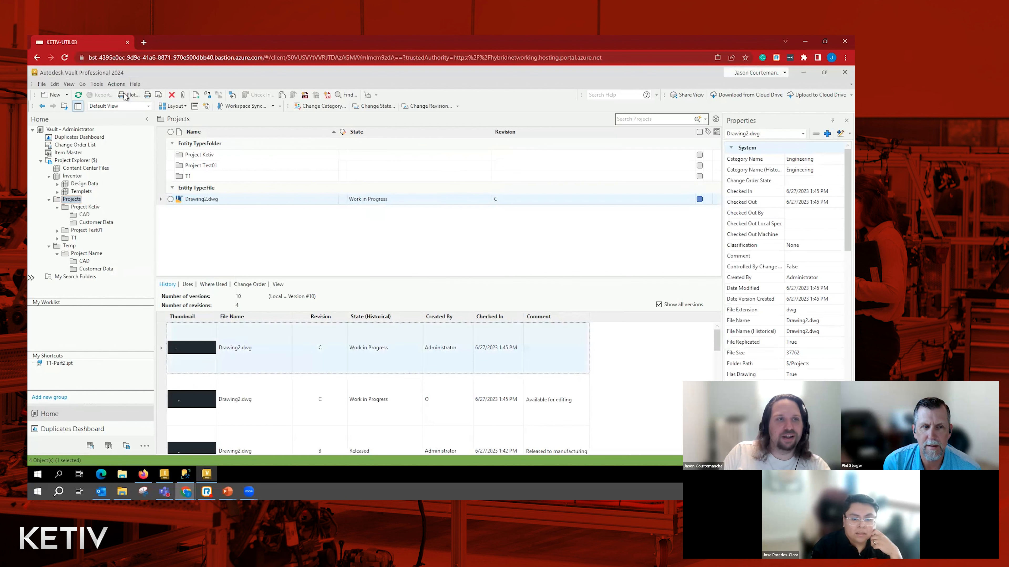
left_click(97, 84)
mouse_move(113, 85)
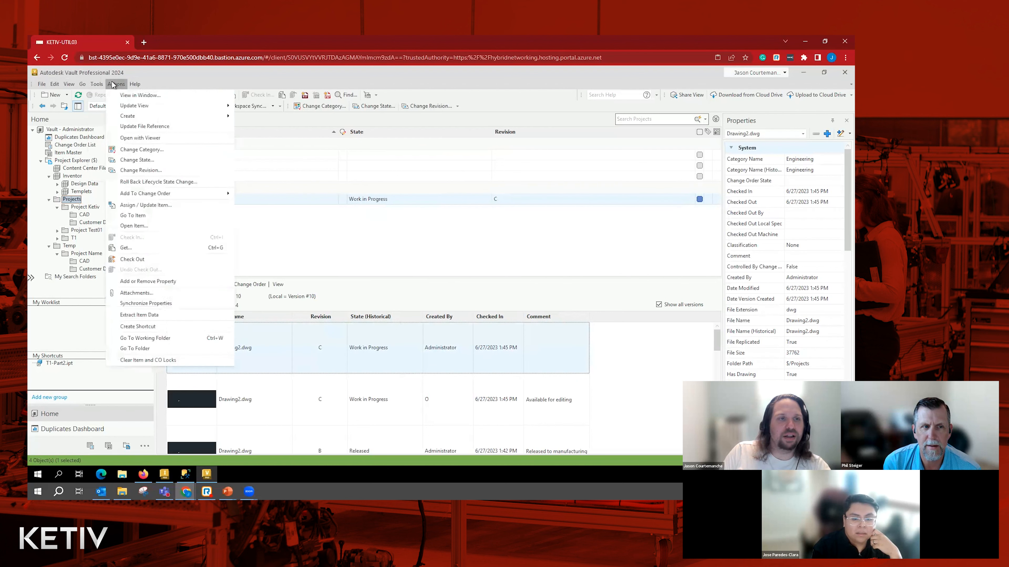
left_click(169, 183)
left_click(323, 236)
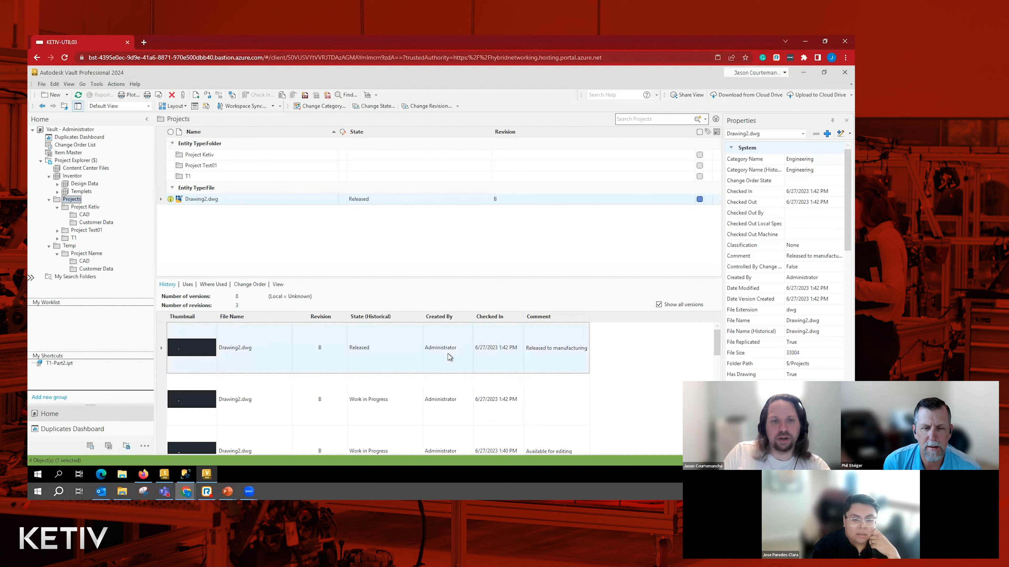
- Change the released Drawing2.dwg's lifecycle state to Work in Progress
left_click(366, 202)
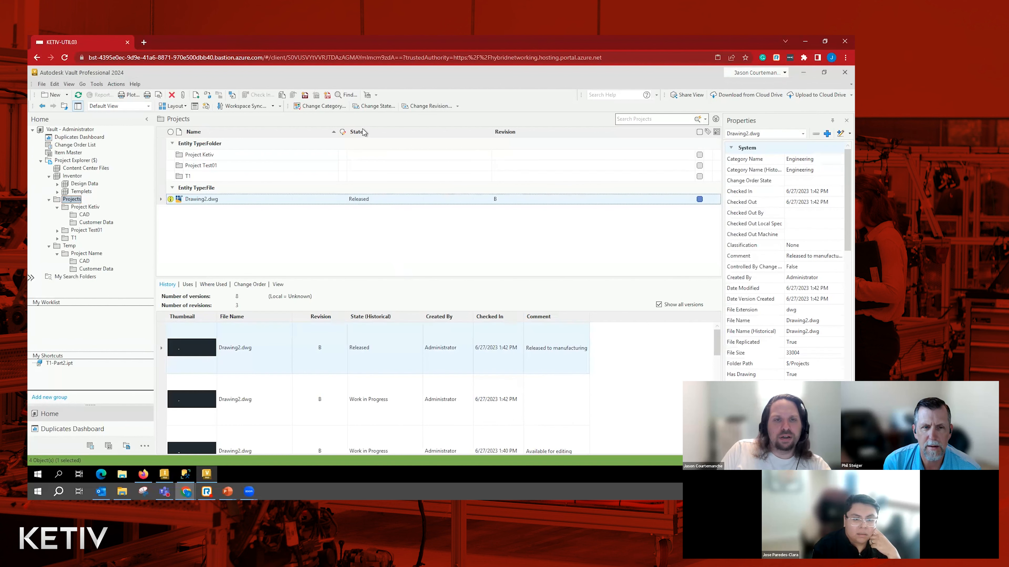
left_click(322, 126)
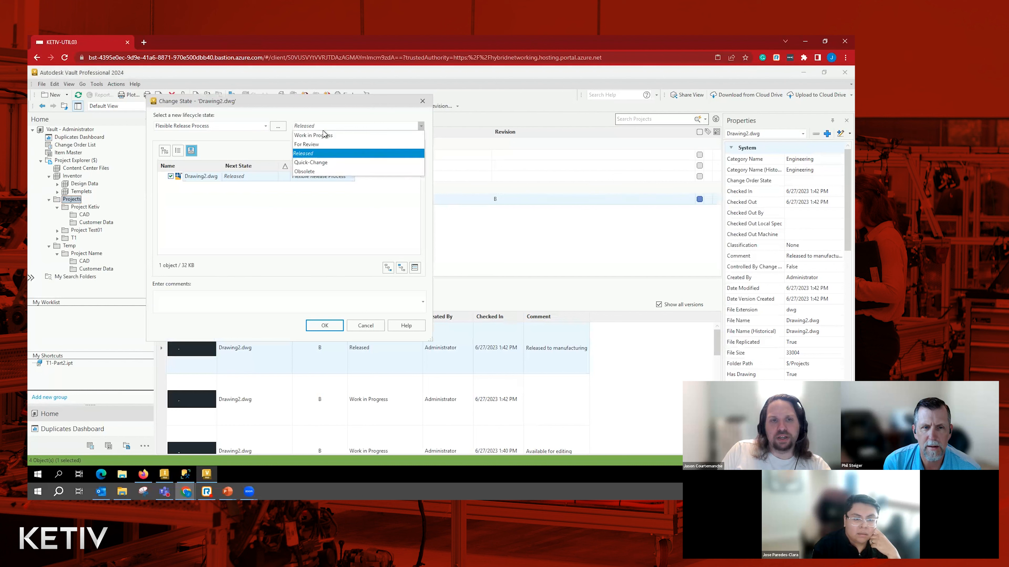
key("Return")
left_click(325, 326)
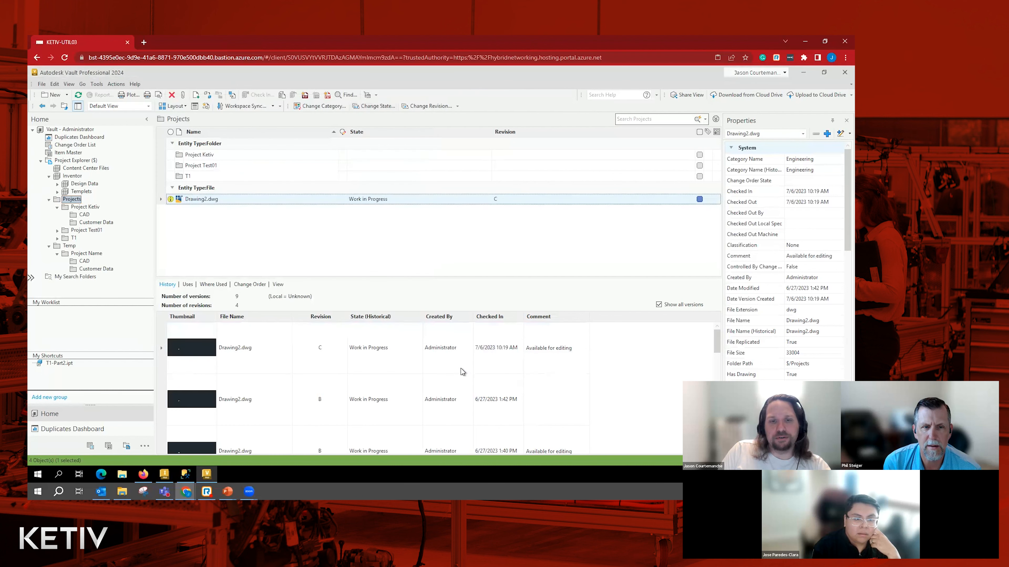
- Try to change Drawing2.dwg's lifecycle state from Work in Progress to Released
left_click(365, 106)
left_click(374, 126)
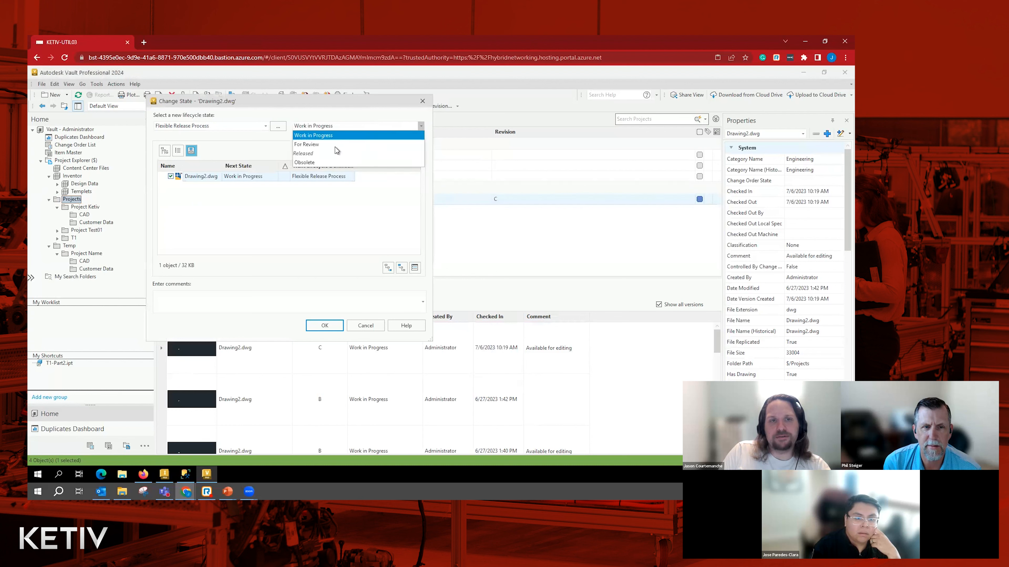
left_click(337, 154)
left_click(325, 326)
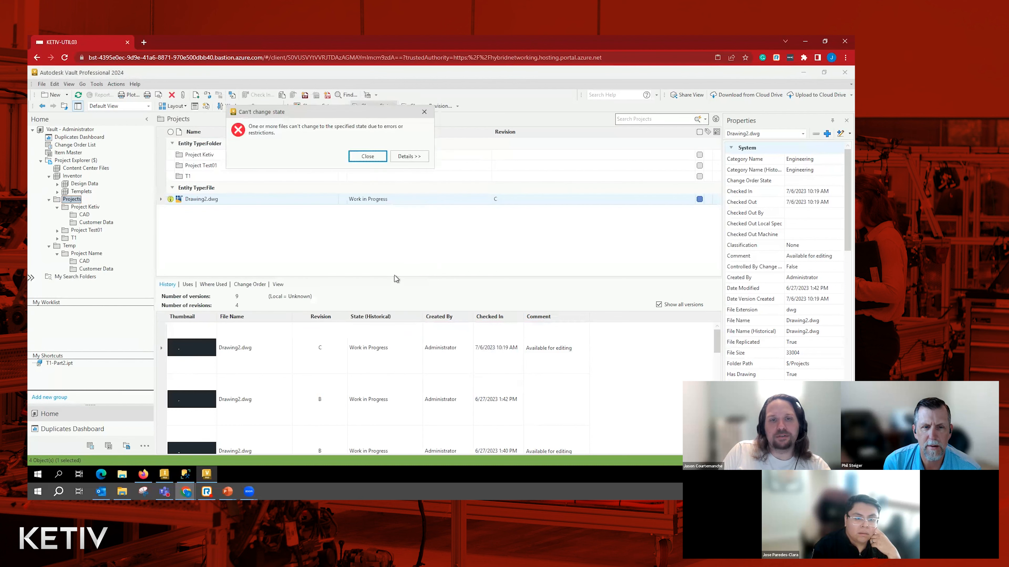
- Examine the restriction details for Drawing2.dwg's state change and close the message
left_click(409, 156)
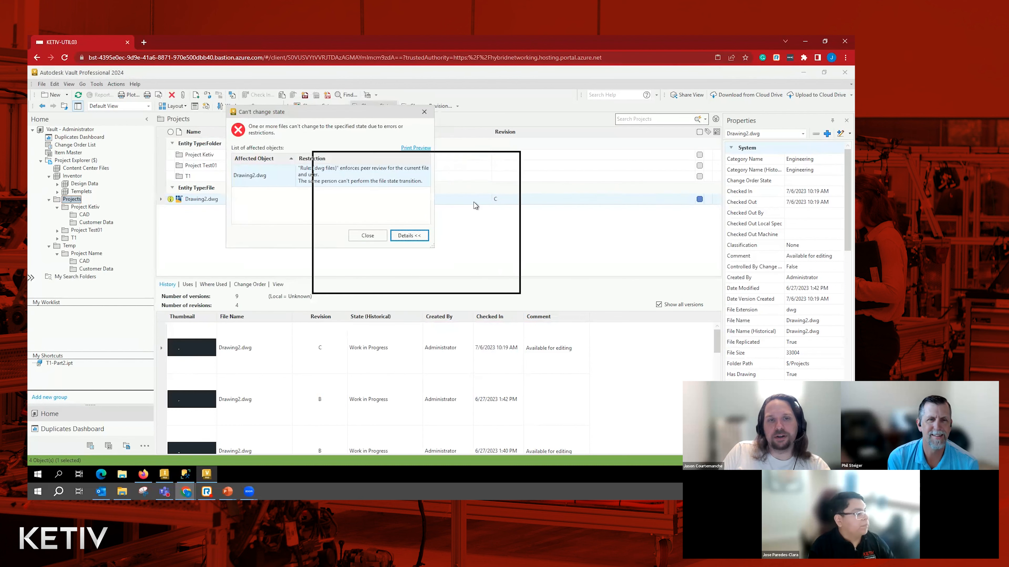
left_click_drag(382, 112, 467, 158)
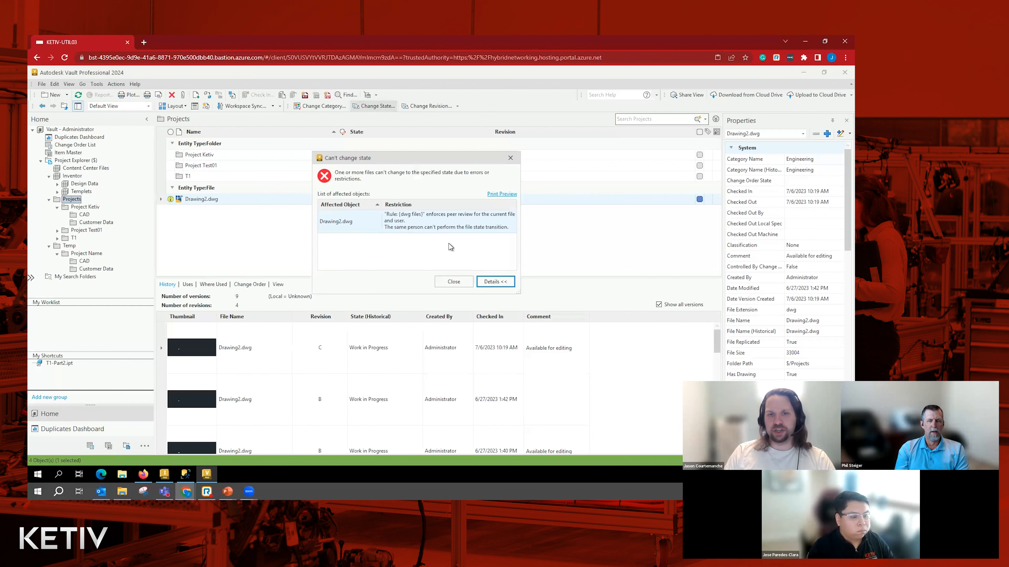
left_click(445, 285)
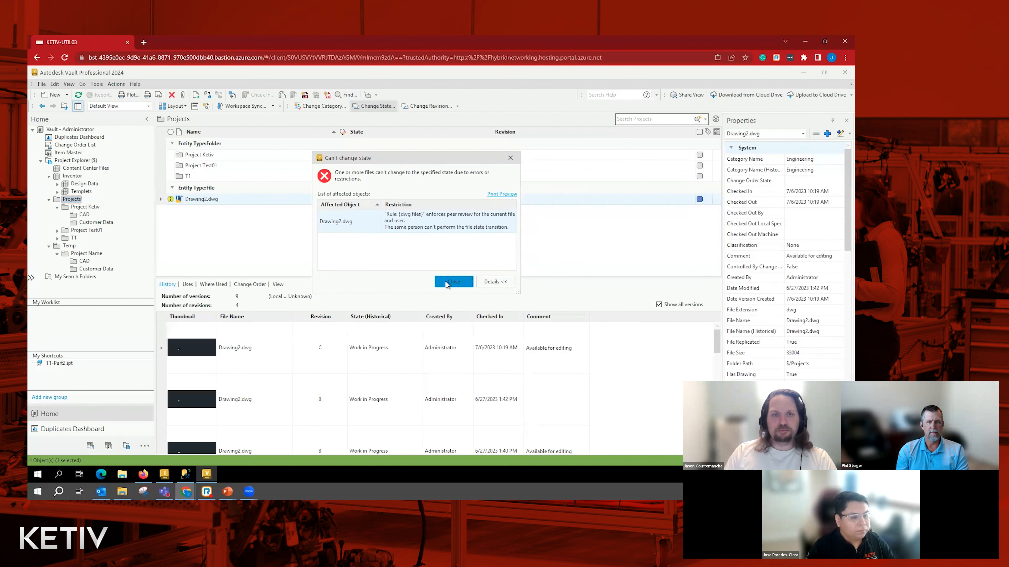
left_click(445, 282)
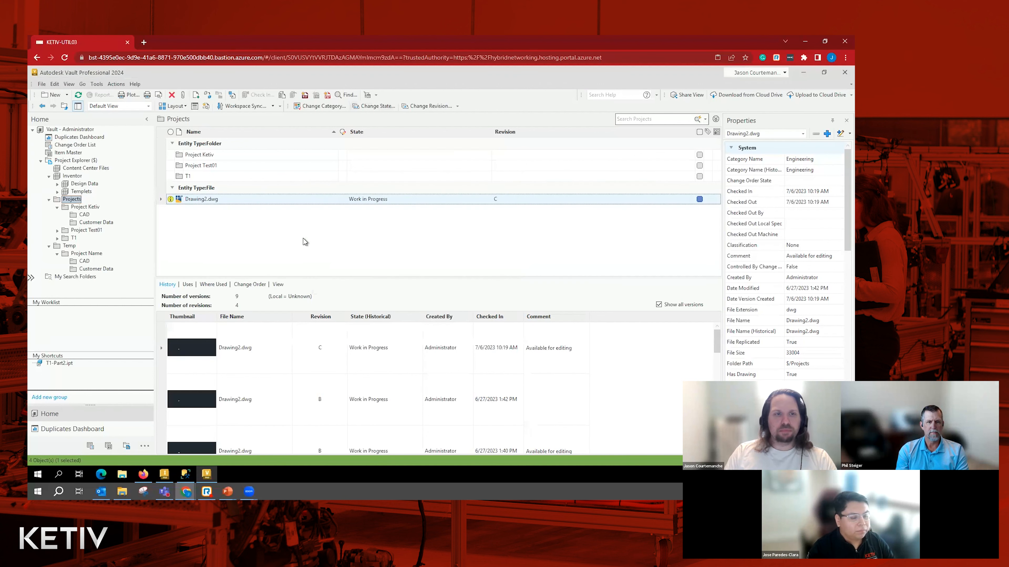
- Reopen the Flexible Release Process lifecycle definition for editing from the vault's behavior settings
left_click(96, 84)
mouse_move(190, 153)
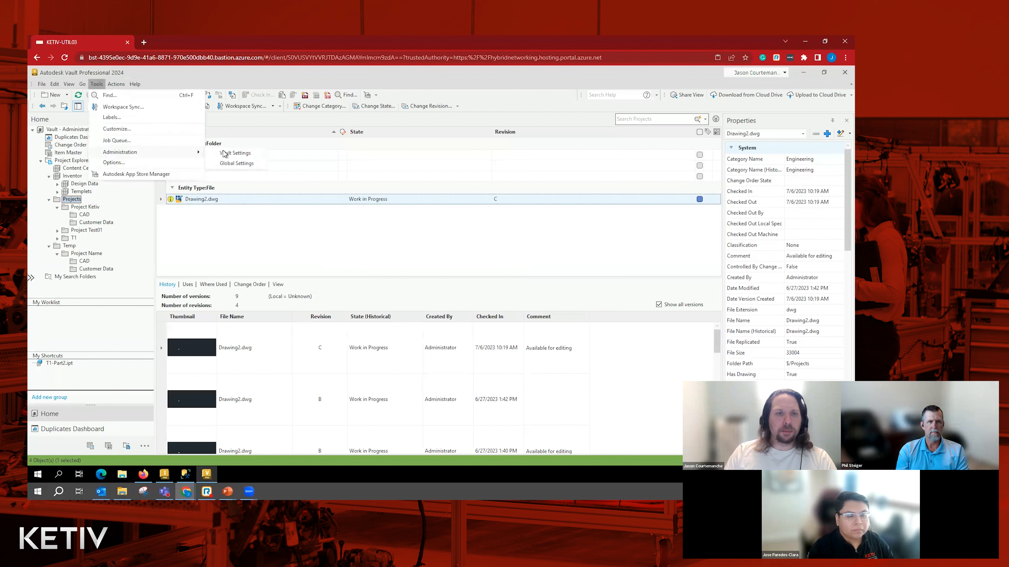
left_click(236, 154)
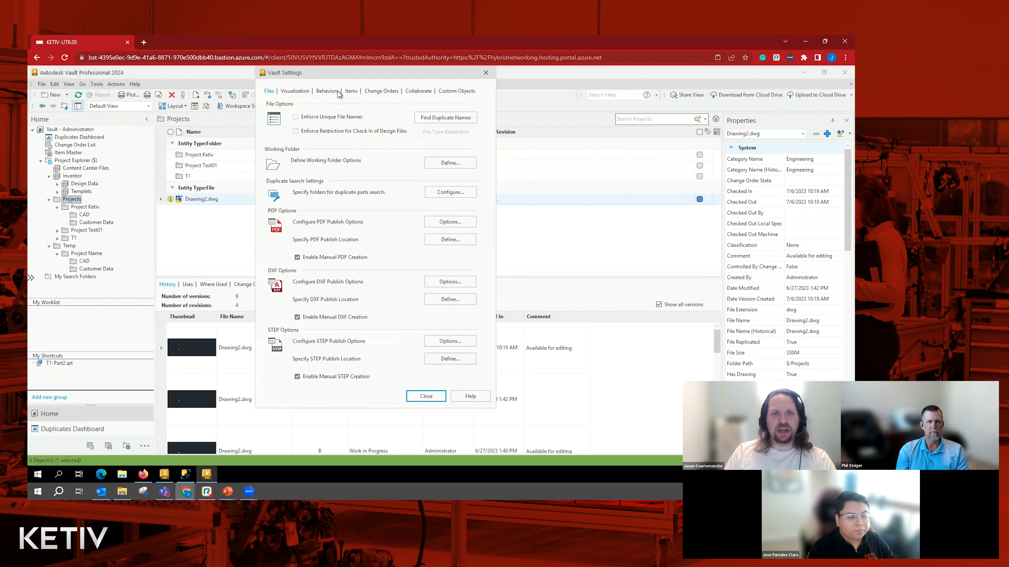
left_click(327, 91)
left_click(451, 116)
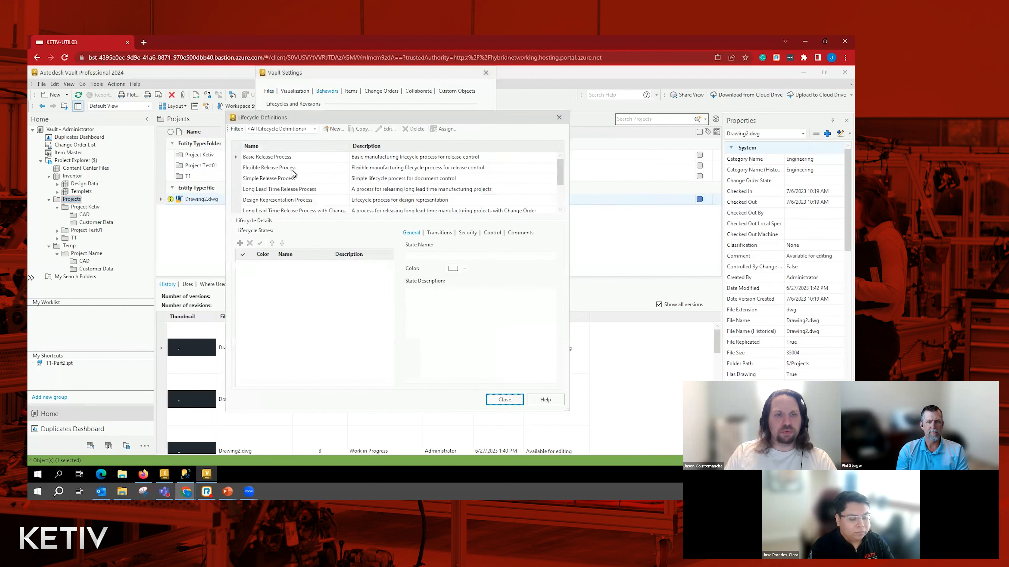
left_click(289, 169)
left_click(386, 129)
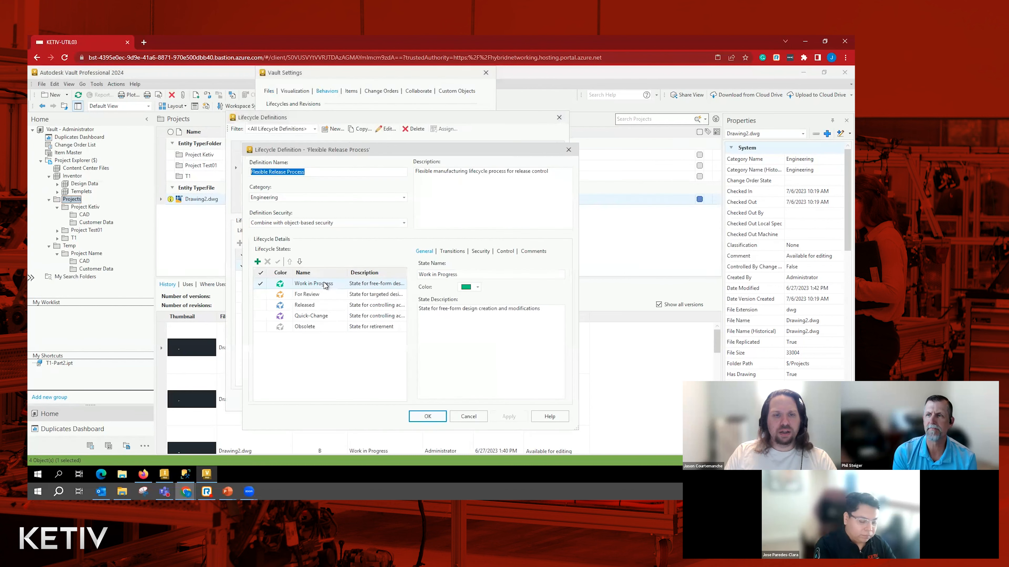
- Open the peer review rules of the Work in Progress to Released transition
left_click(459, 253)
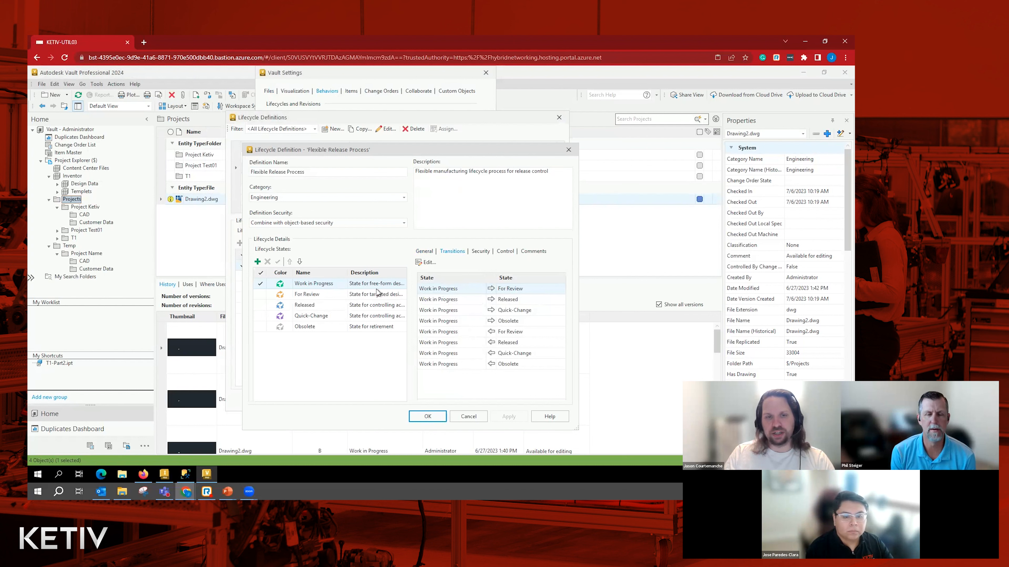
left_click(444, 301)
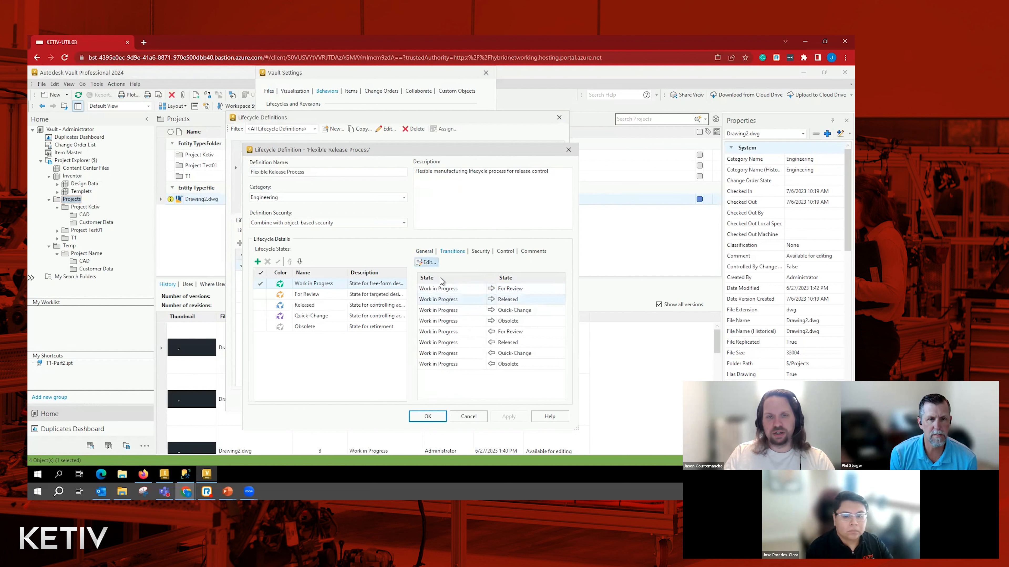
left_click(426, 262)
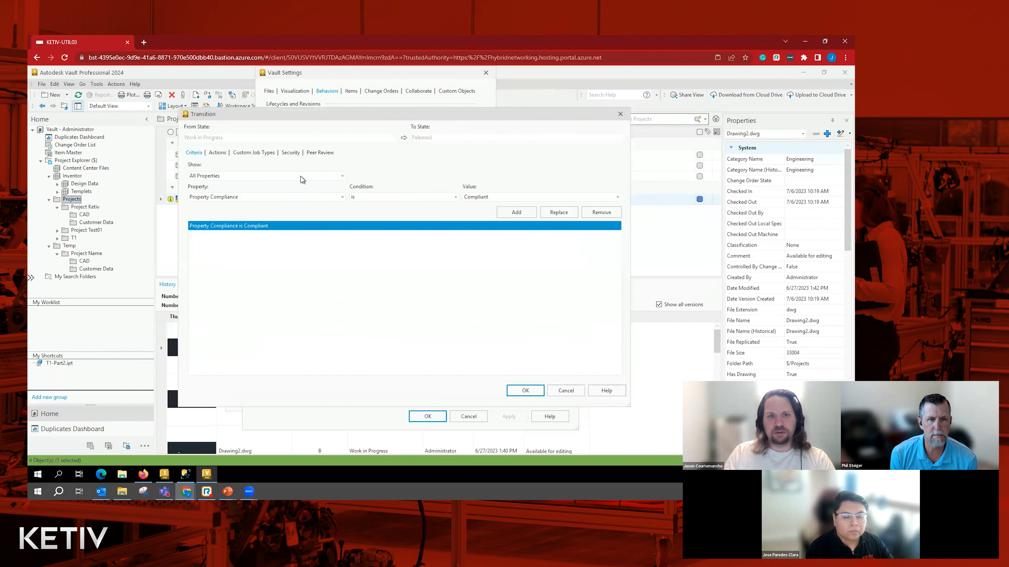
left_click(319, 152)
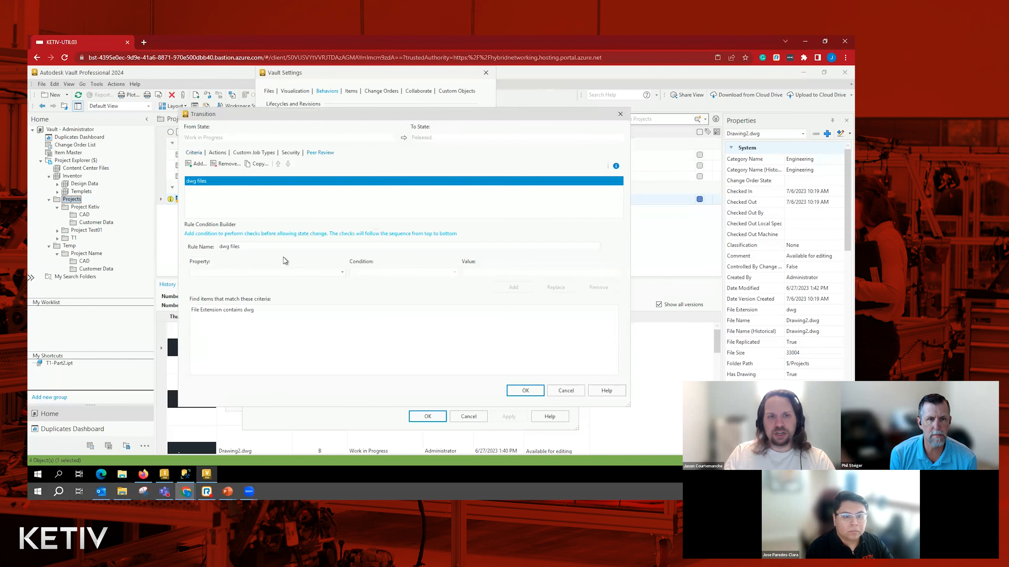
- Add the condition Description is not empty to the dwg files peer review rule
left_click(248, 311)
left_click(240, 271)
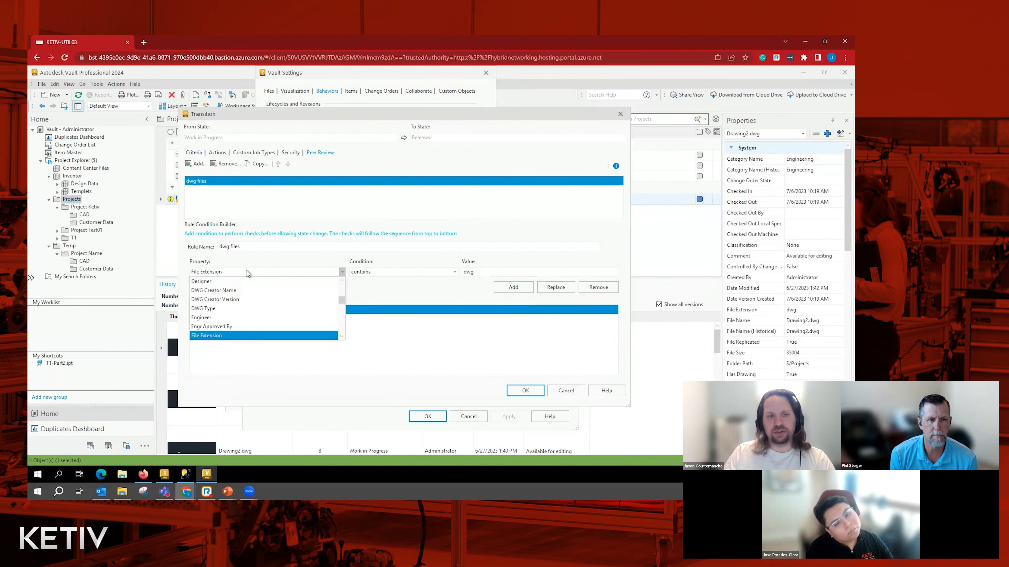
scroll(242, 306, "up", 1)
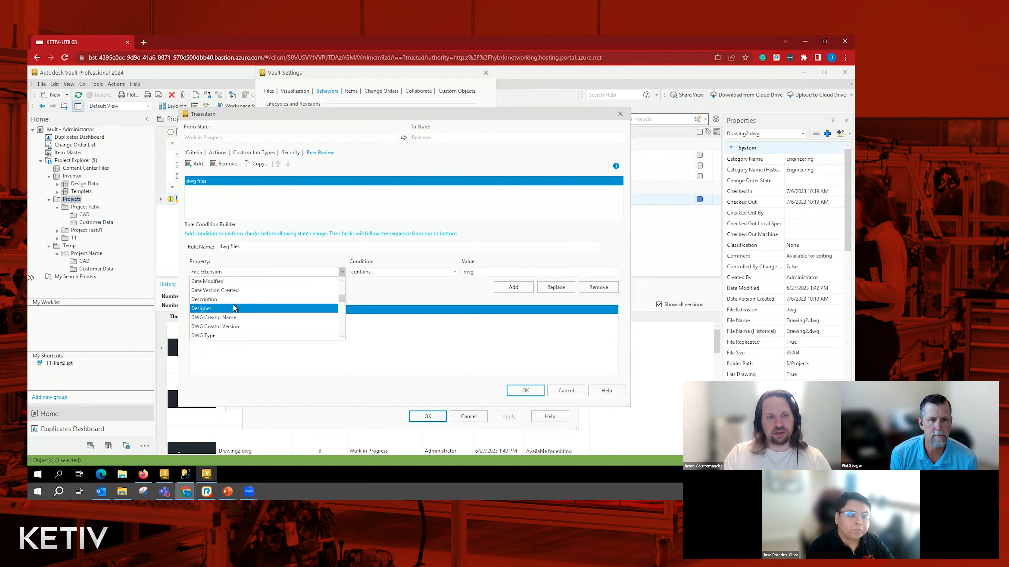
left_click(234, 299)
left_click(377, 274)
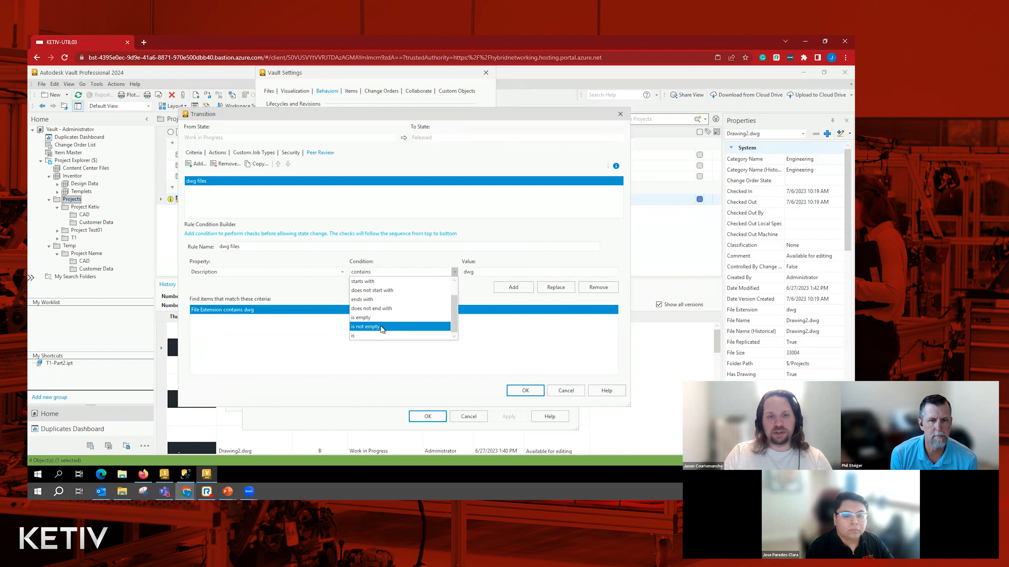
left_click(383, 327)
left_click(514, 287)
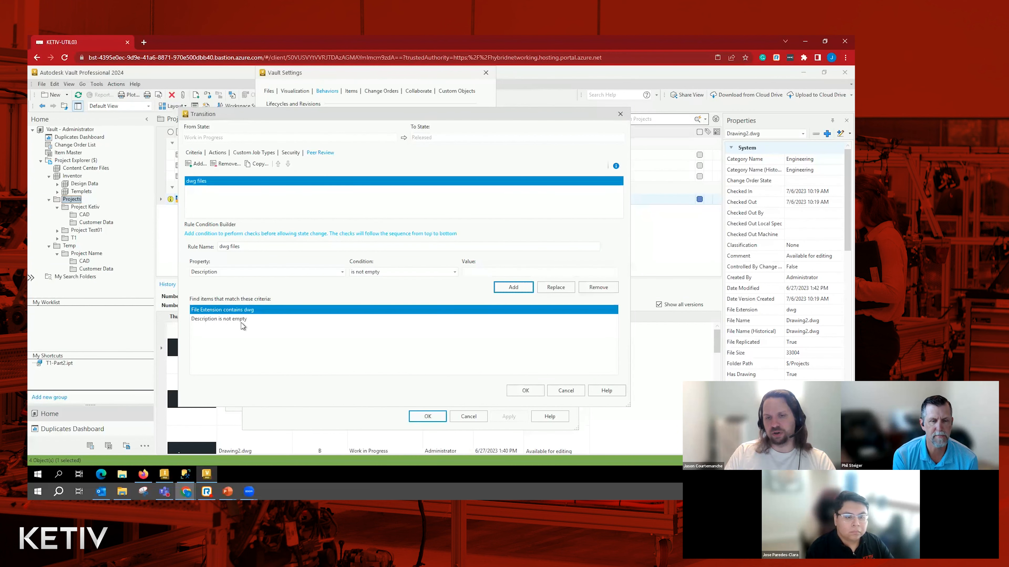
- Save the edited transition and the Flexible Release Process definition, and close the lifecycle and vault settings
left_click(525, 393)
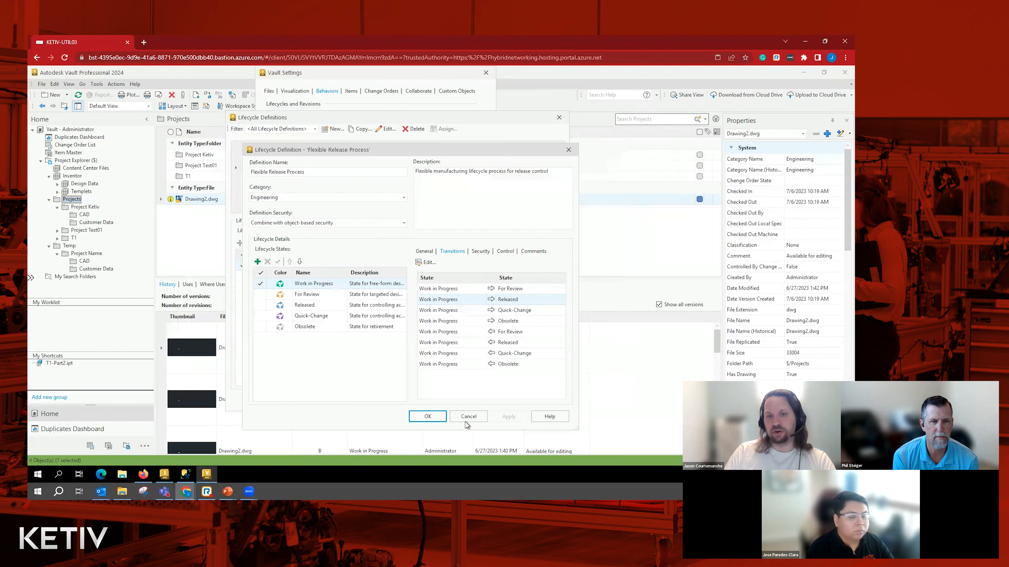
left_click(425, 417)
left_click(504, 402)
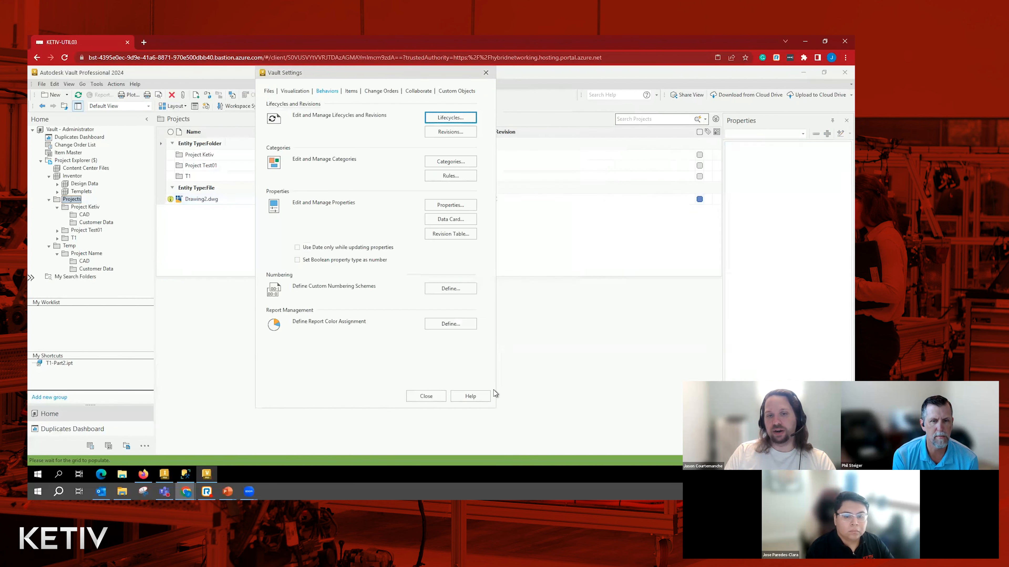
left_click(424, 399)
- Clear the Description property of Drawing2.dwg by editing only that selected property
scroll(790, 318, "down", 10)
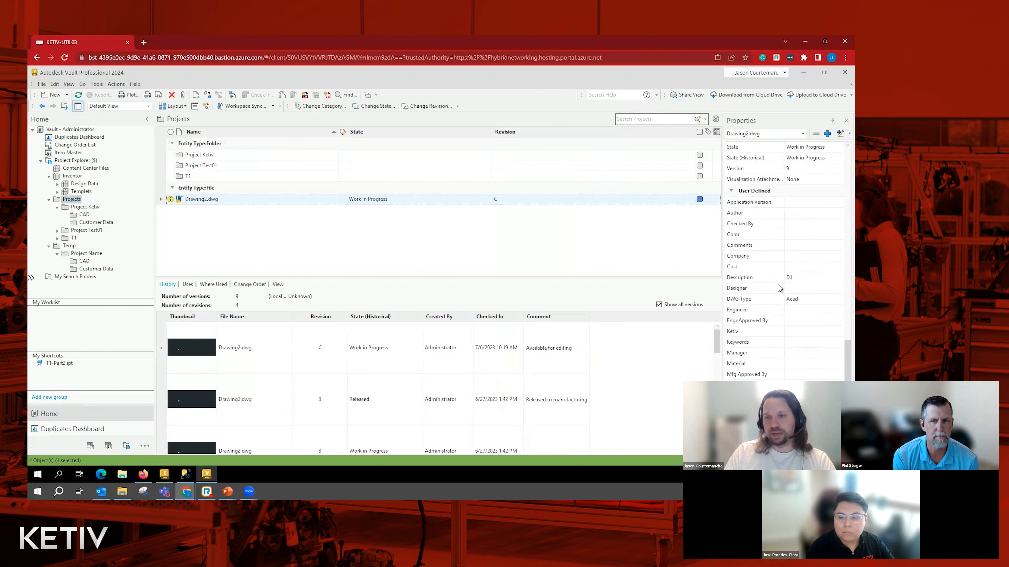
left_click(794, 280)
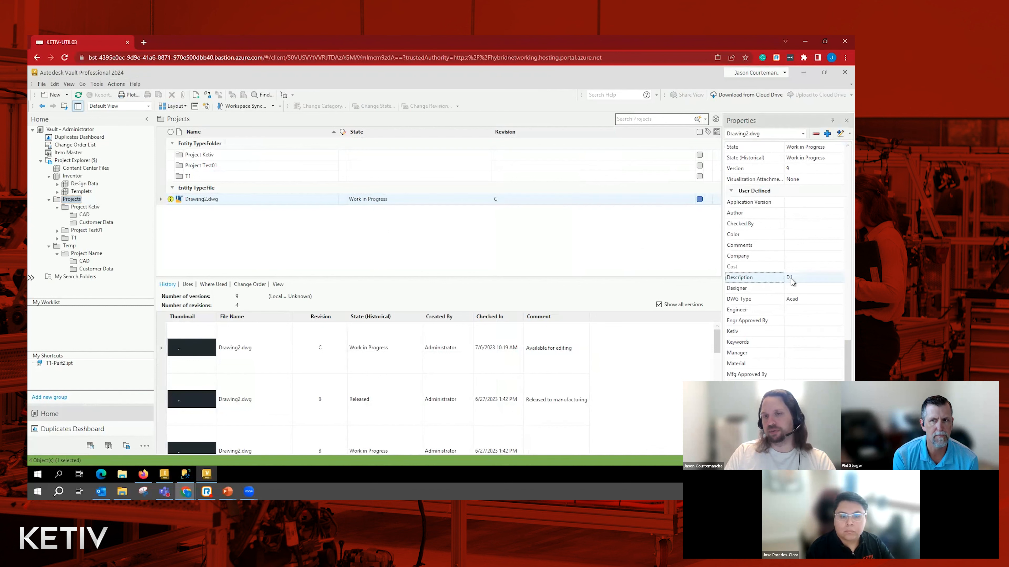
left_click(841, 134)
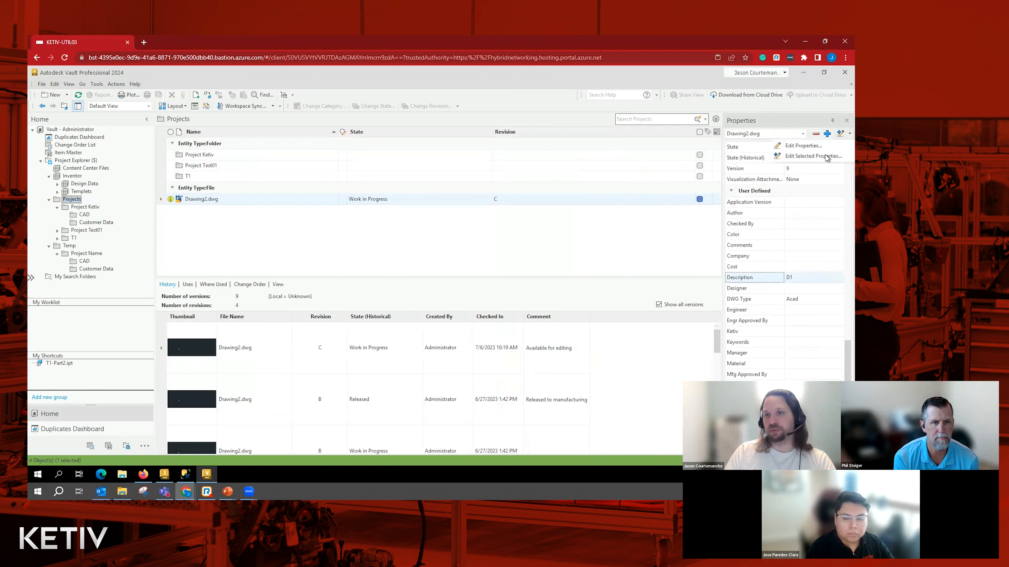
left_click(814, 157)
left_click(275, 139)
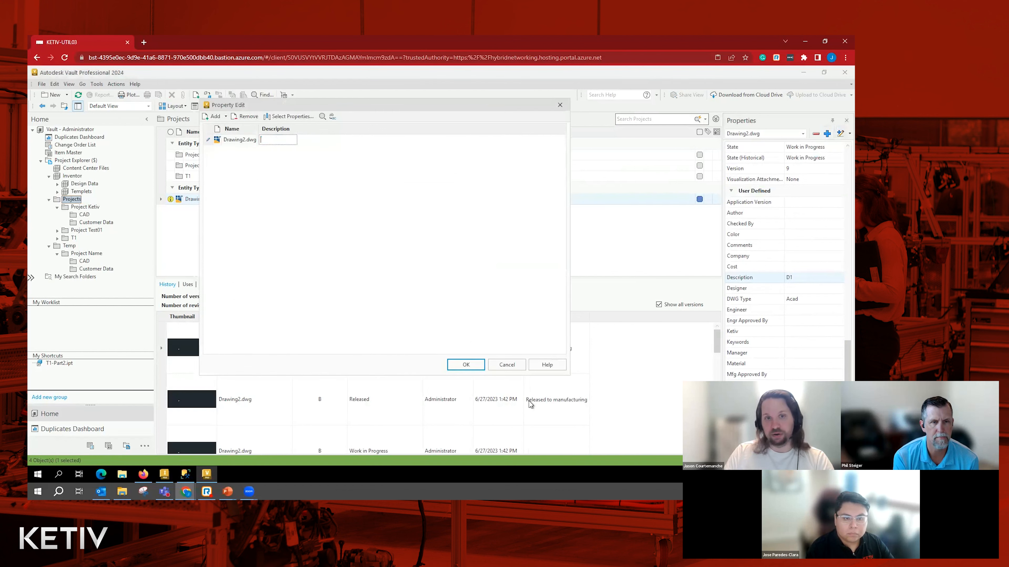
left_click(465, 365)
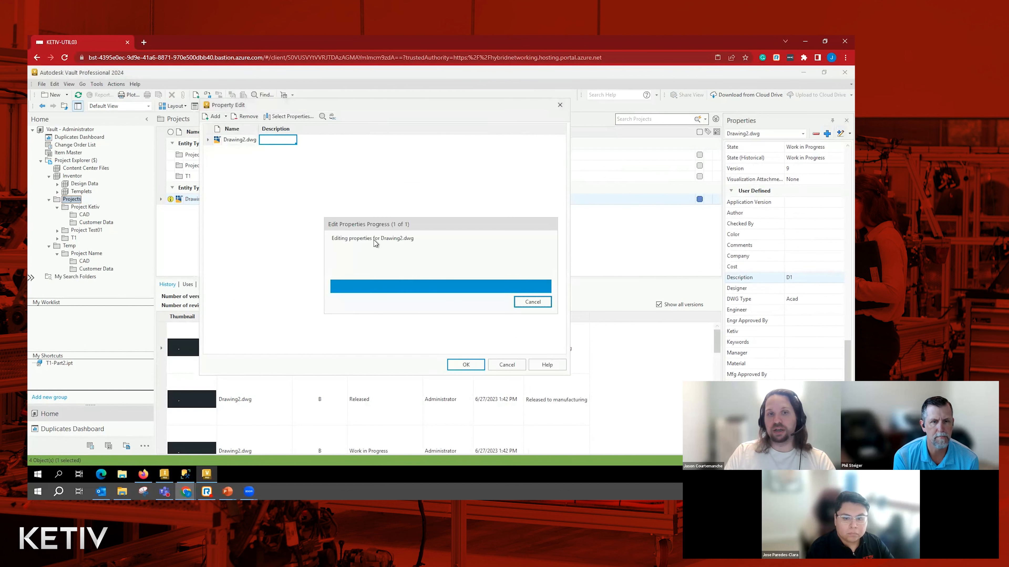
left_click(506, 364)
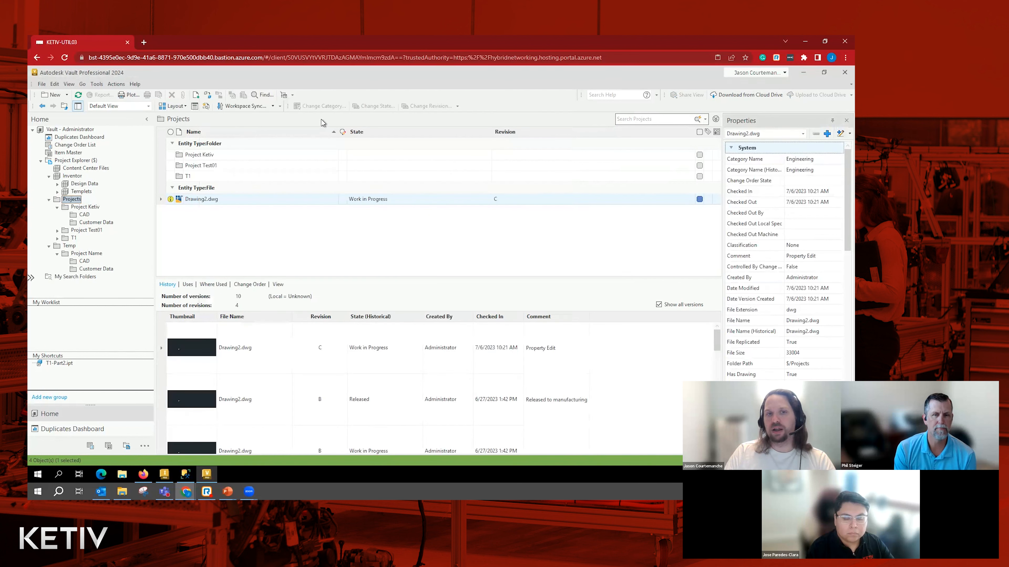
- Change the lifecycle state of Drawing2.dwg to Released
left_click(327, 195)
left_click(373, 107)
left_click(367, 127)
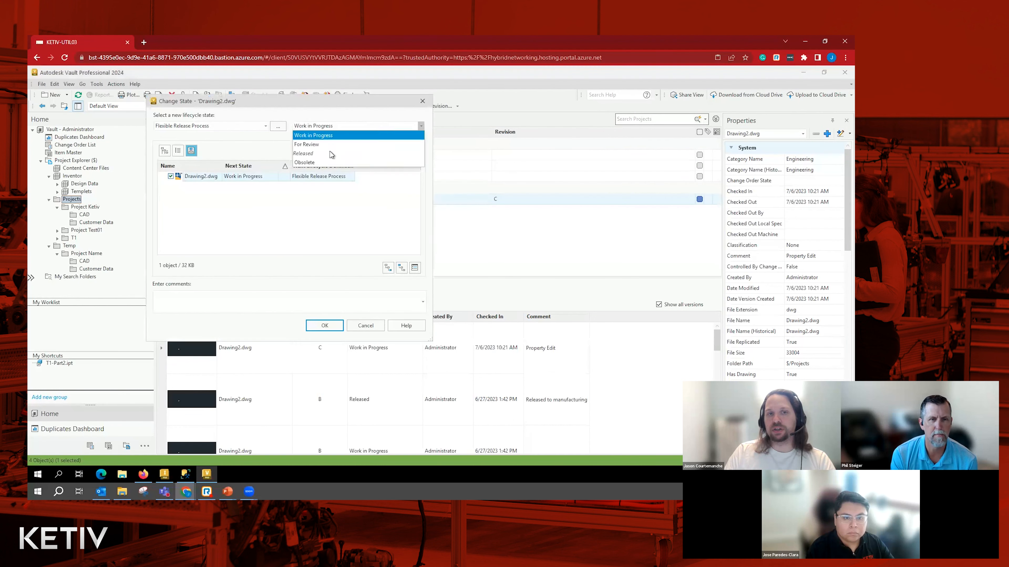
left_click(334, 155)
left_click(324, 325)
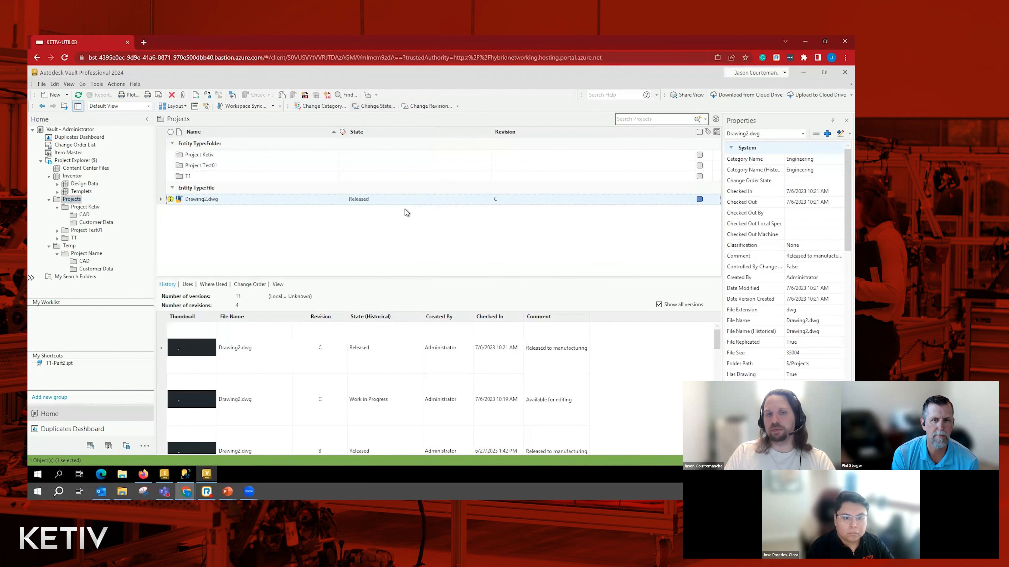
- Open the Flexible Release Process lifecycle definition for editing from the vault's behavior settings
left_click(96, 84)
mouse_move(167, 152)
left_click(235, 154)
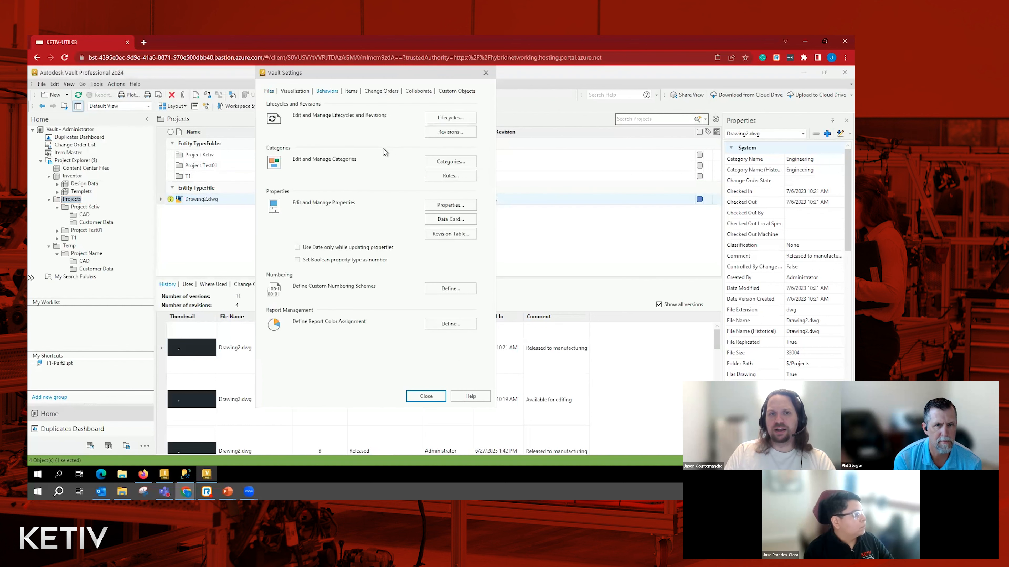
left_click(441, 118)
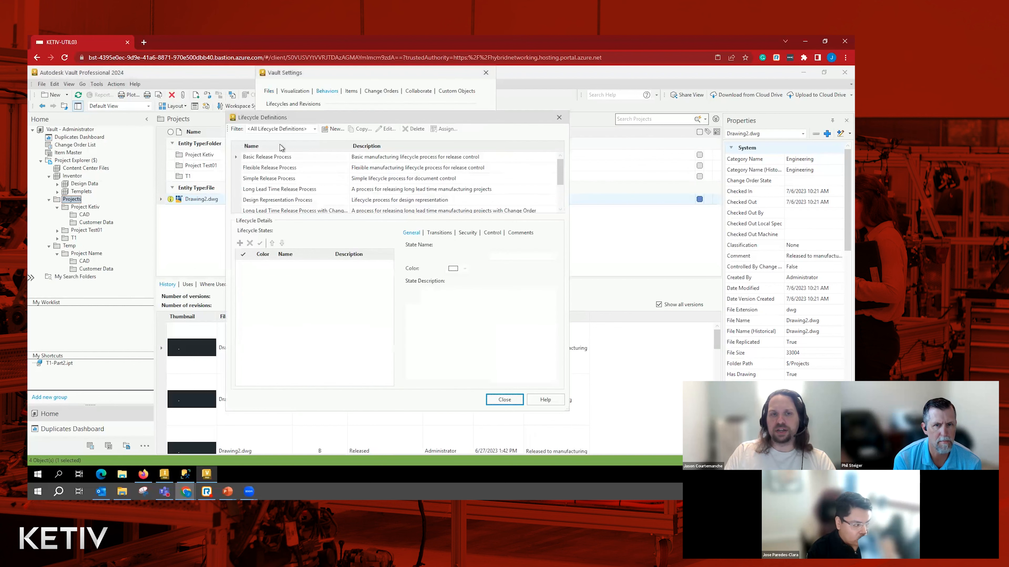
left_click(296, 169)
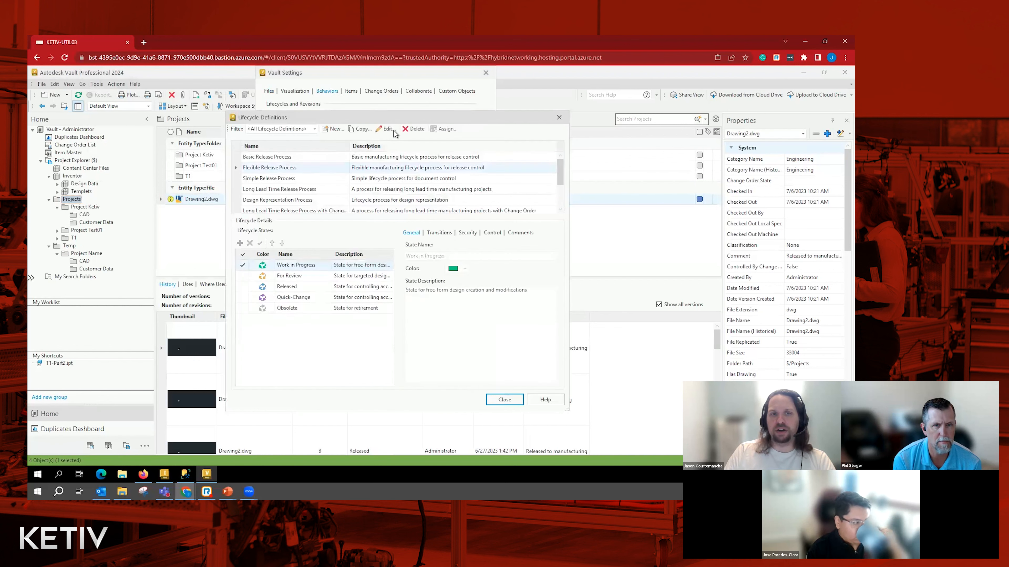
left_click(388, 130)
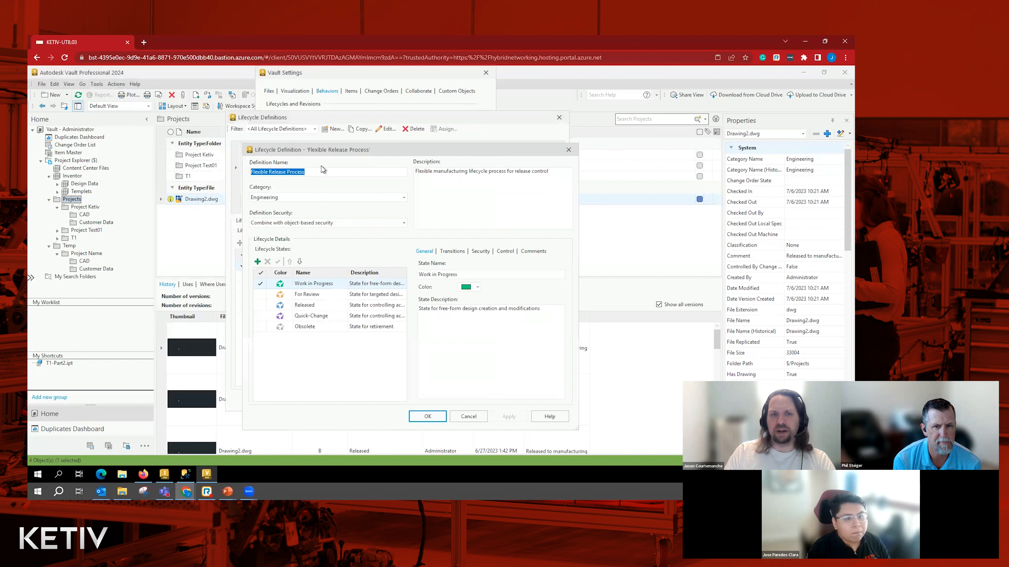
- Bring up the Work in Progress to Released transition's peer review rules for editing
left_click(452, 251)
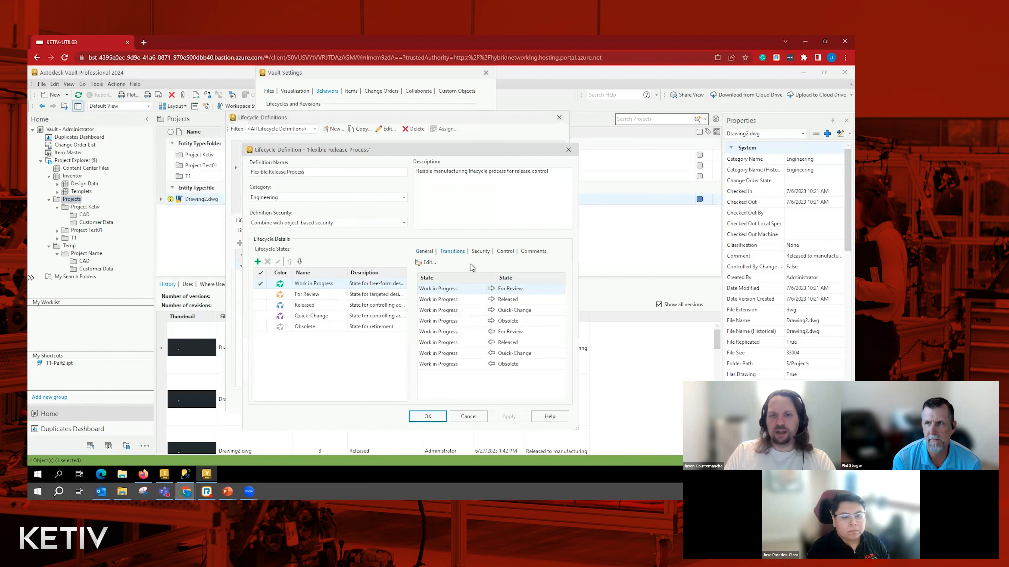
left_click(459, 299)
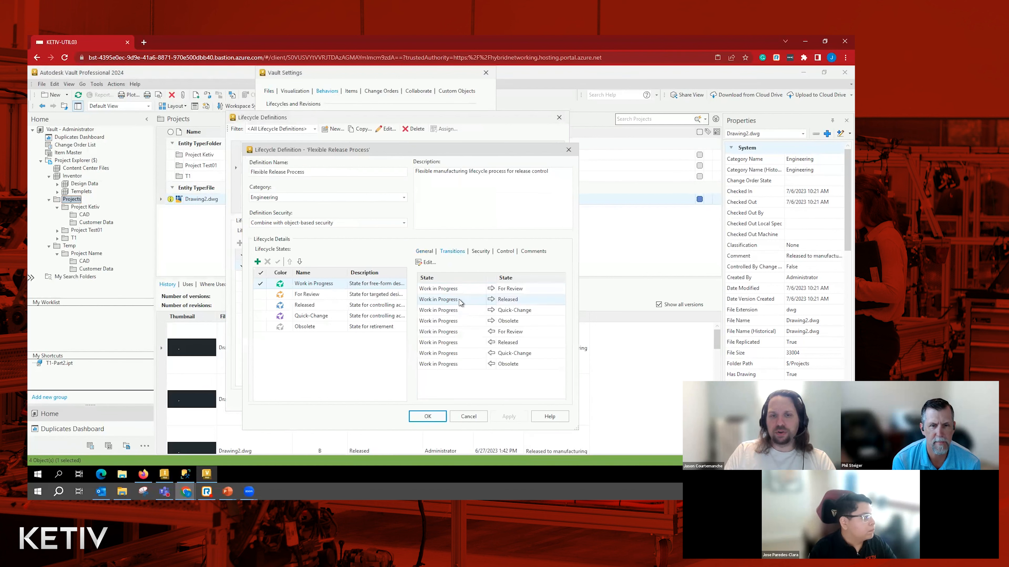
left_click(423, 263)
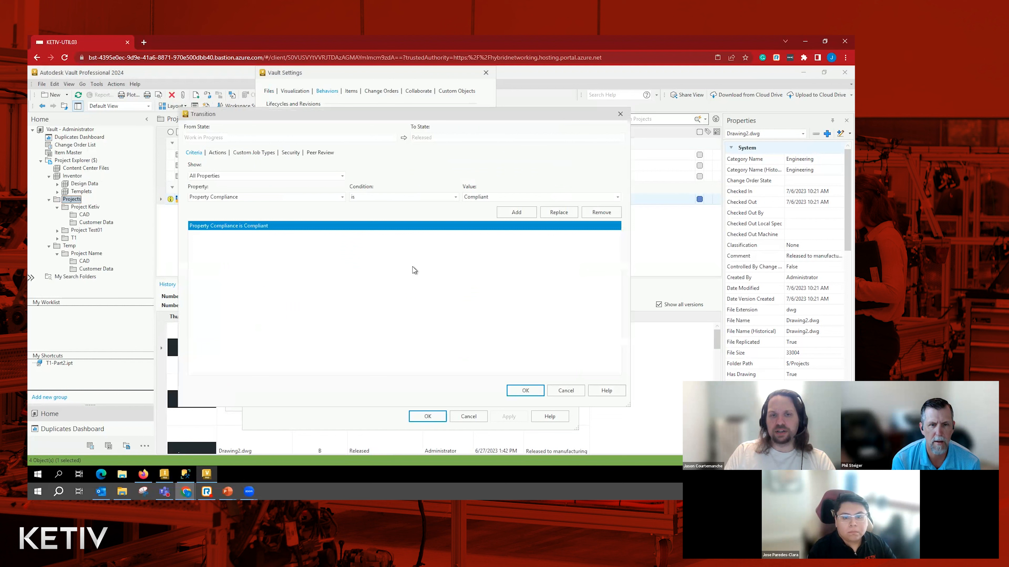
left_click(321, 153)
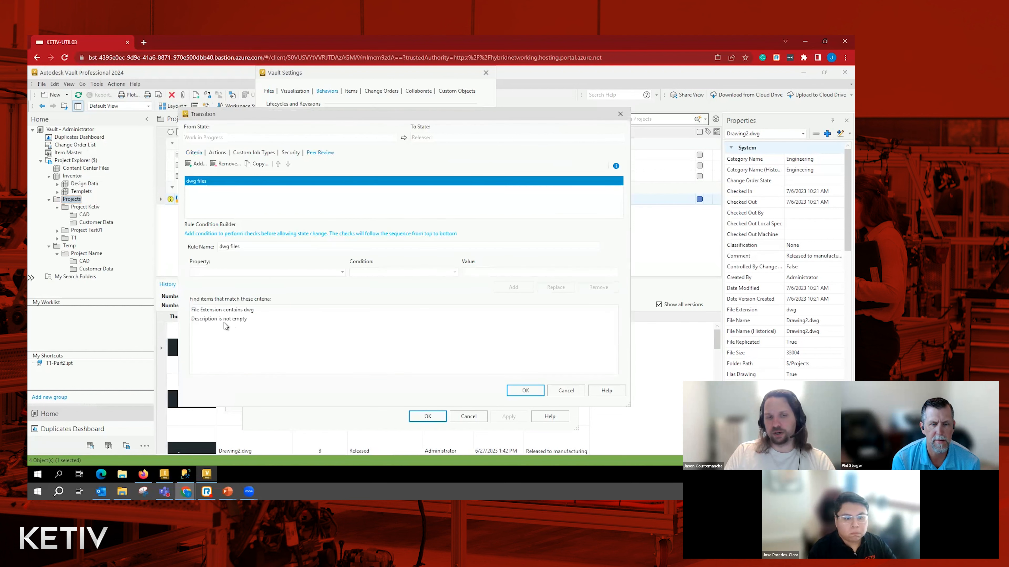
- Review both conditions of the dwg files peer review rule and remove Description is not empty
left_click(210, 320)
left_click(214, 310)
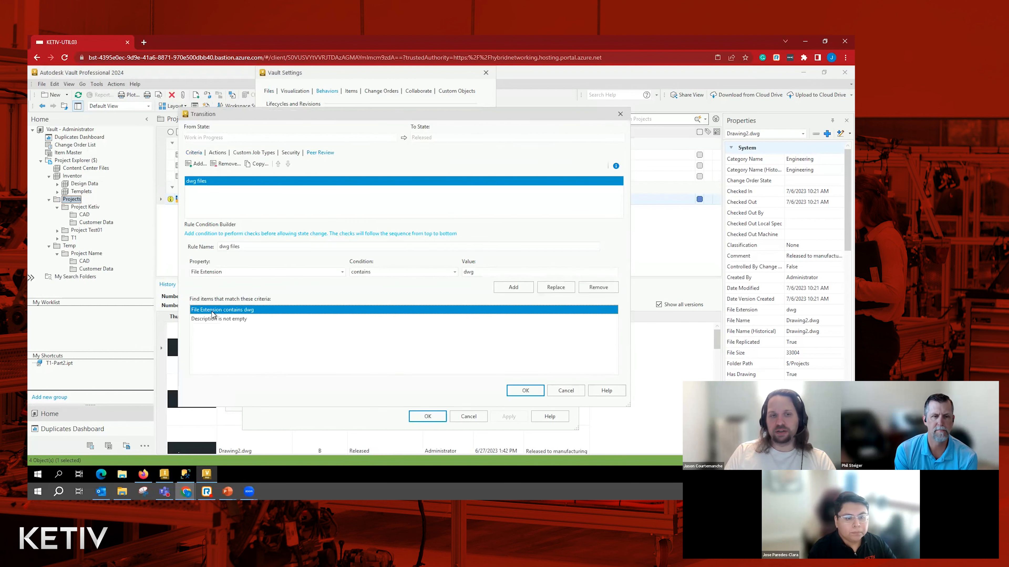
left_click(225, 321)
left_click(225, 311)
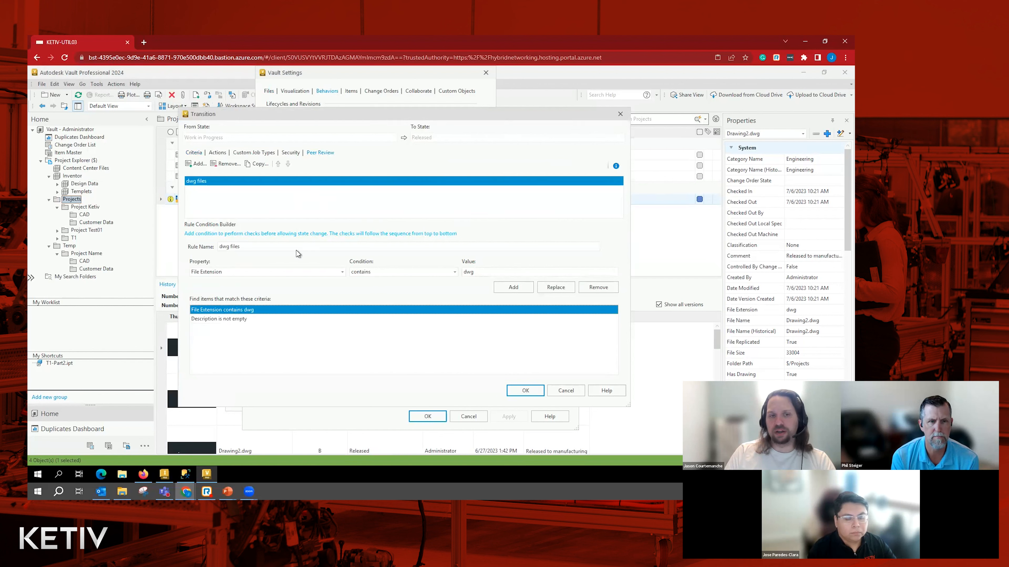
left_click(223, 322)
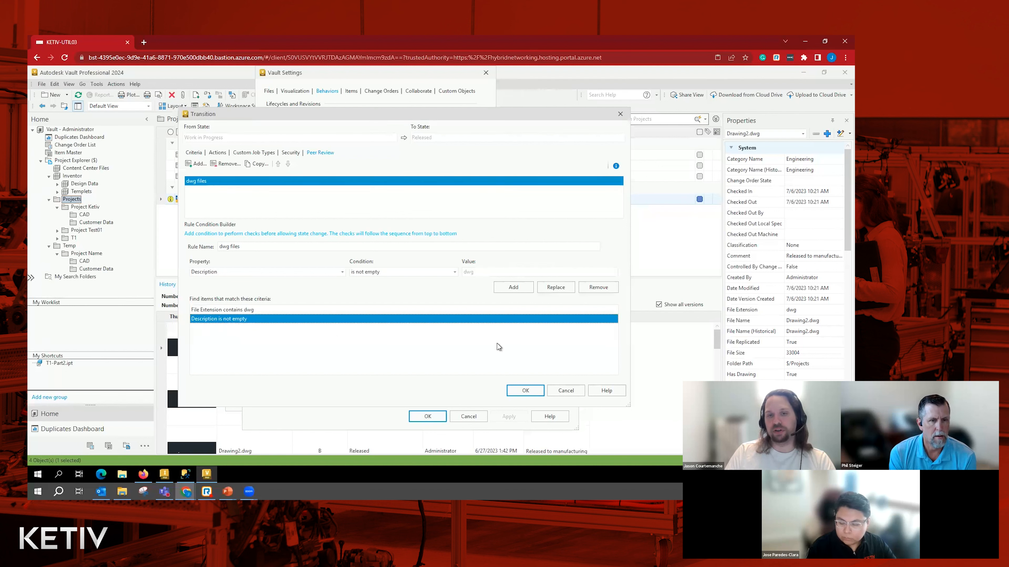
left_click(601, 288)
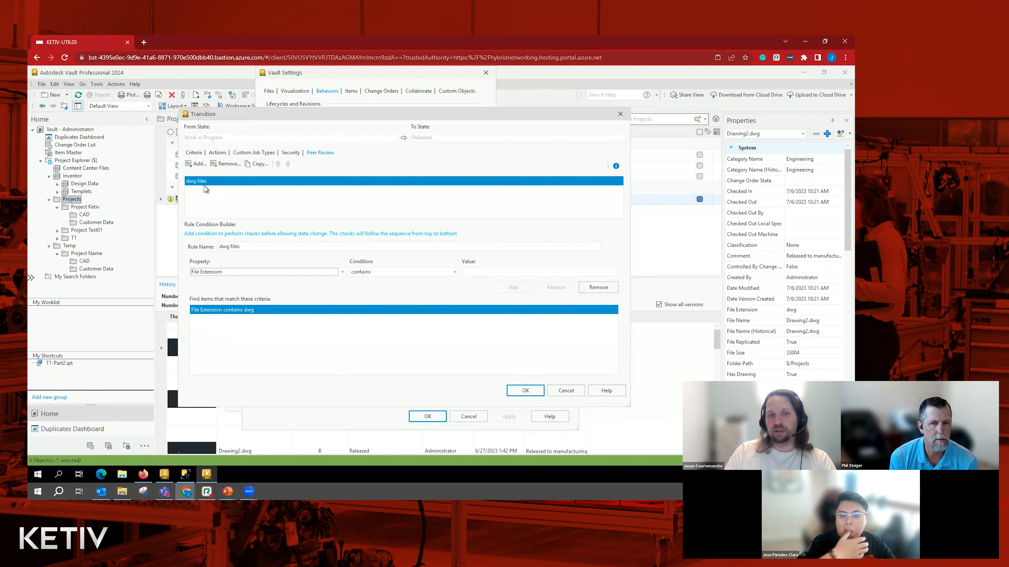
- Examine the properties available for the criteria of the Work in Progress to Released transition
left_click(194, 155)
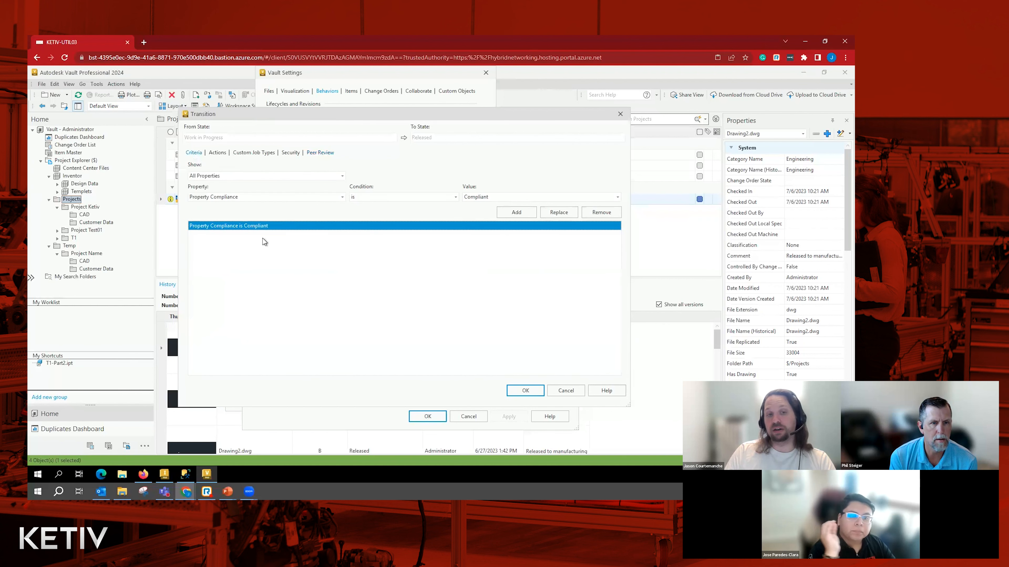
left_click(240, 198)
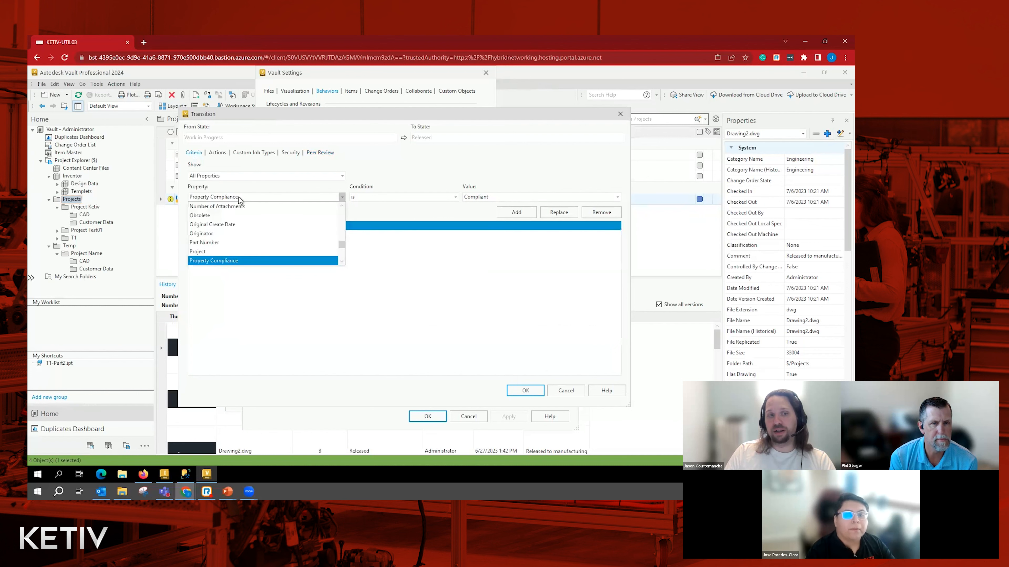
left_click(240, 198)
left_click(240, 197)
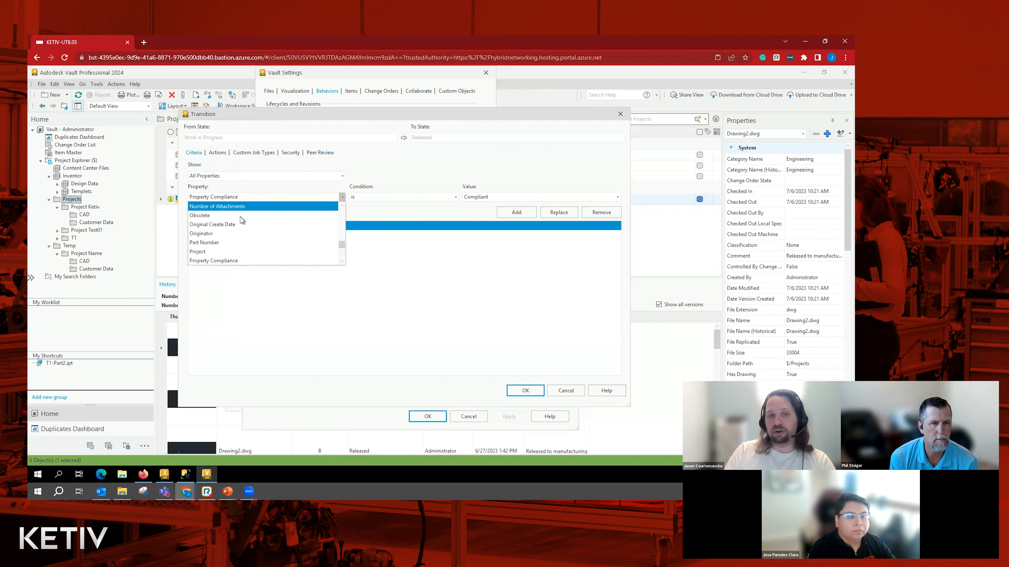
scroll(224, 229, "up", 3)
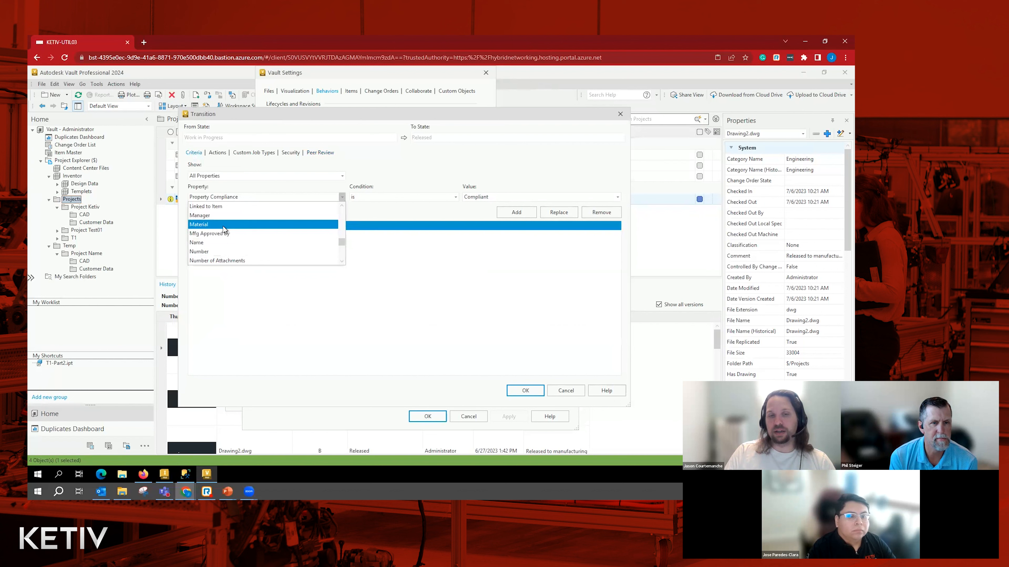
left_click(411, 267)
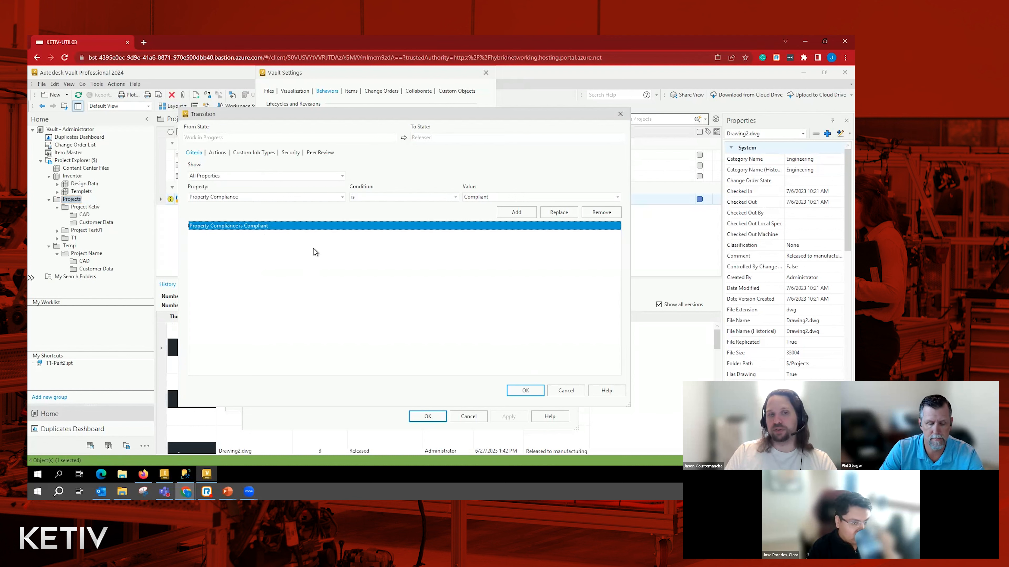
- Add the condition Description is not empty to the transition's criteria
left_click(251, 199)
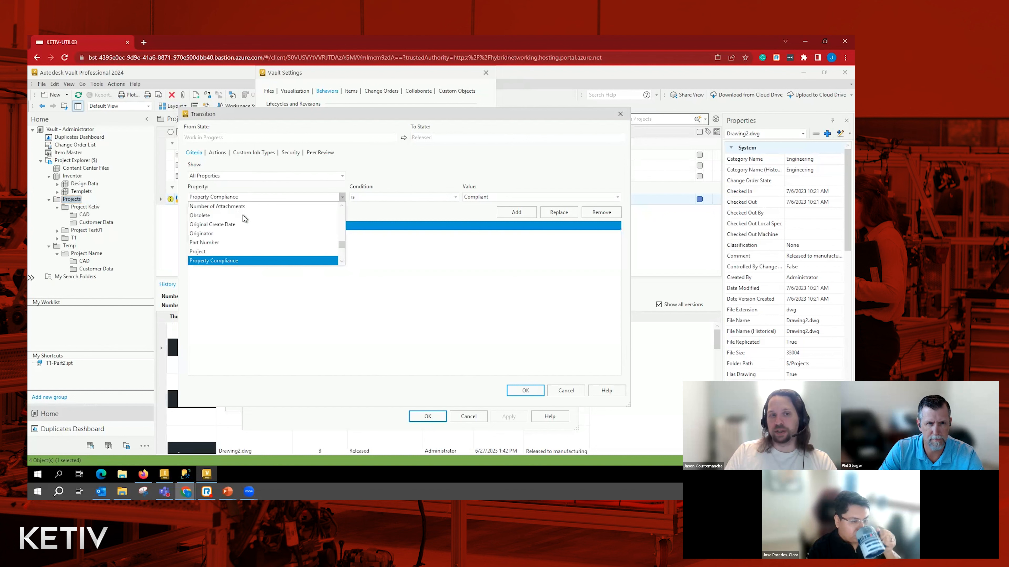
key("d")
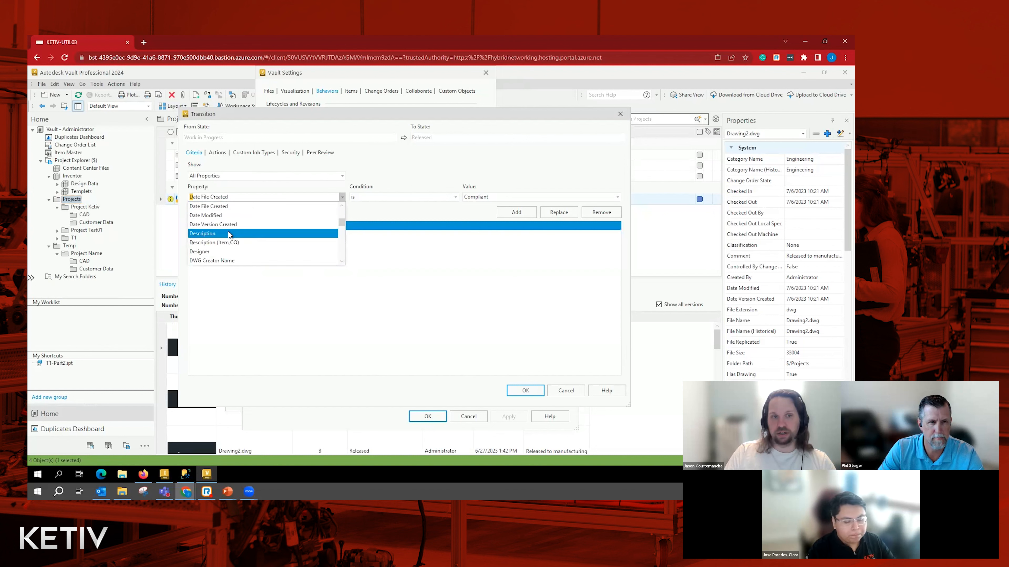
left_click(335, 233)
left_click(376, 197)
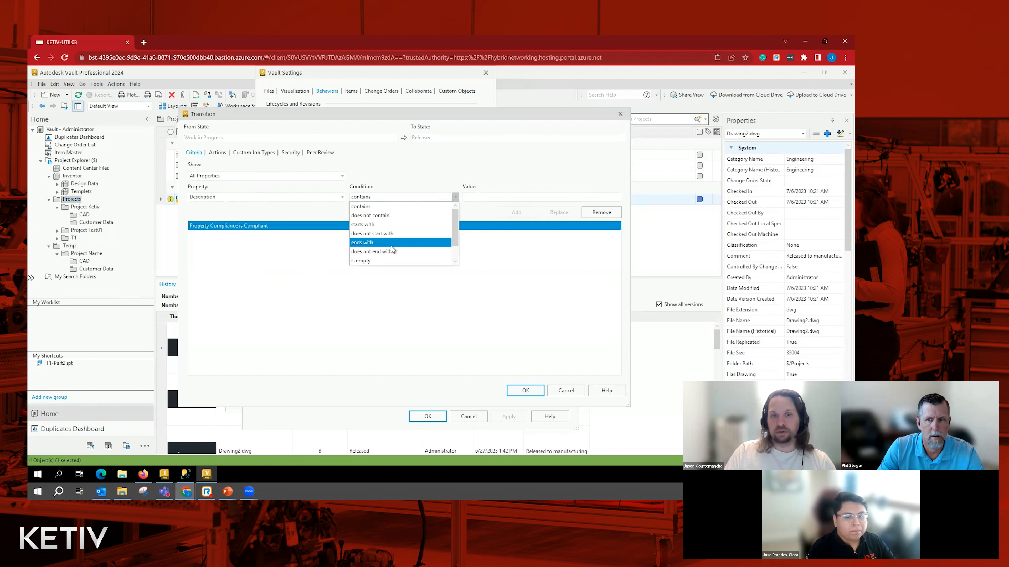
scroll(385, 248, "down", 1)
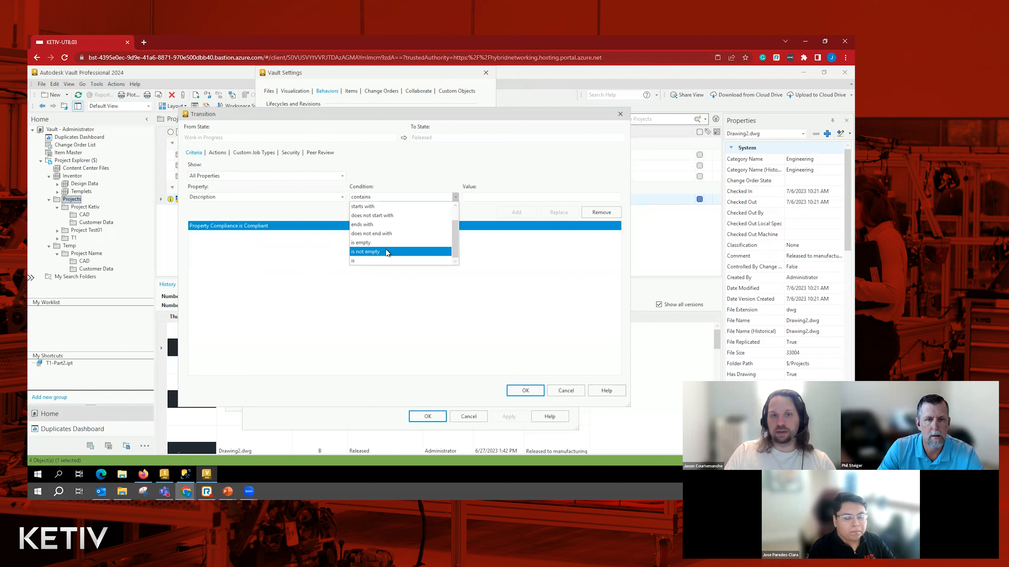
left_click(385, 248)
left_click(516, 212)
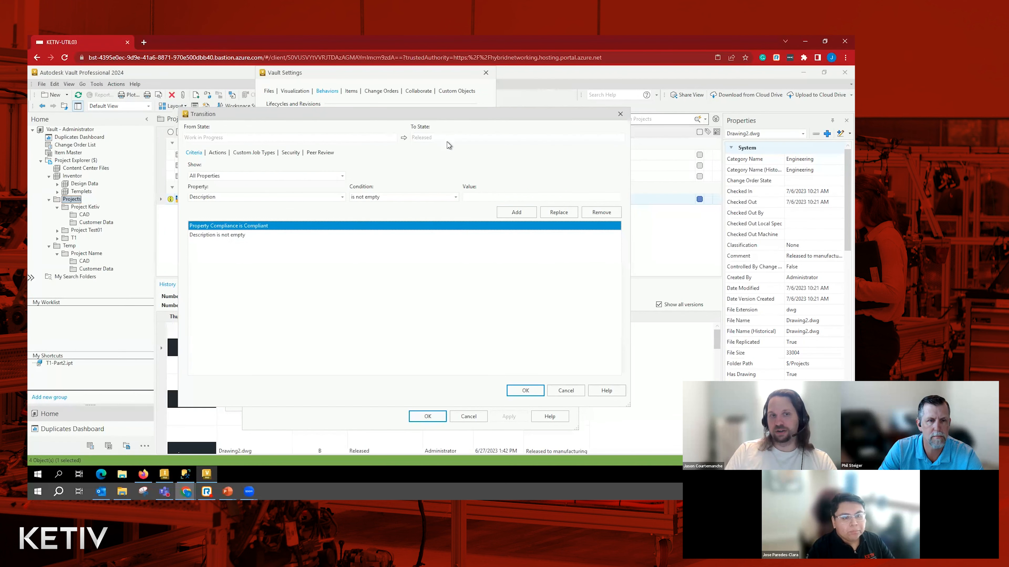
- Compare the transition's Description criterion with the conditions of the dwg files peer review rule
left_click(196, 235)
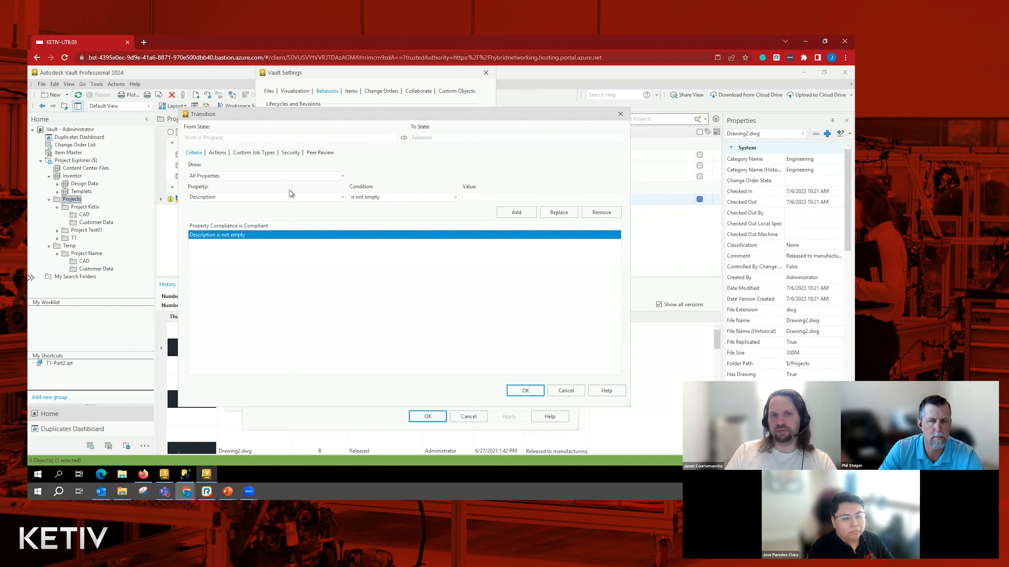
left_click(322, 154)
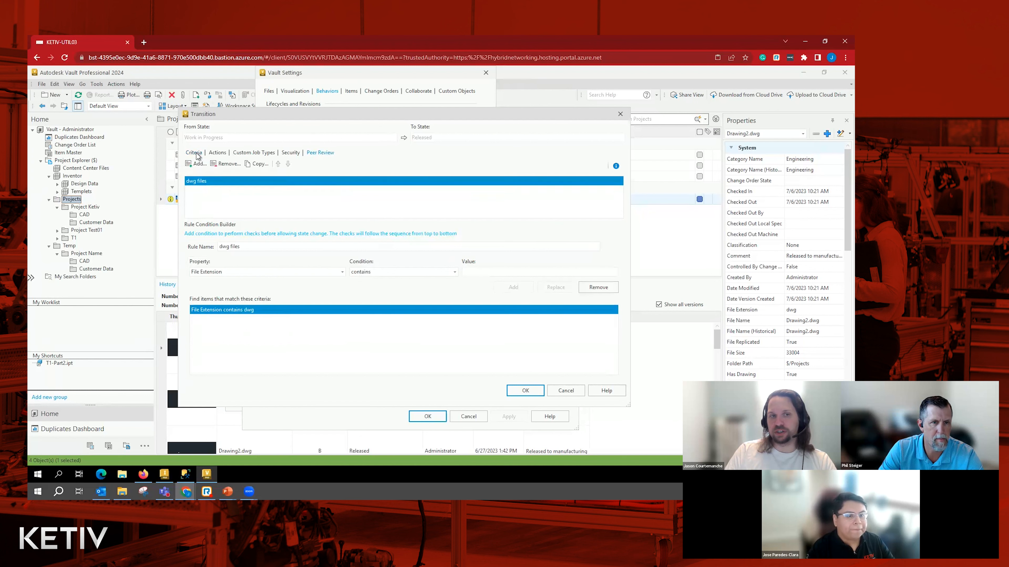
left_click(189, 154)
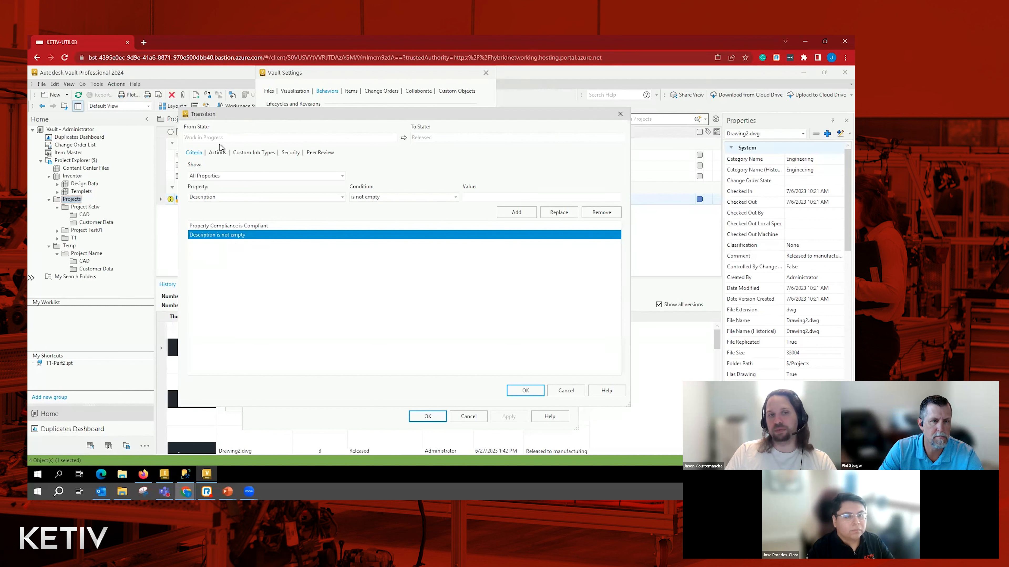
- Remove Description is not empty from the Work in Progress to Released criteria, and leave the transition, lifecycle and Vault settings
left_click(461, 235)
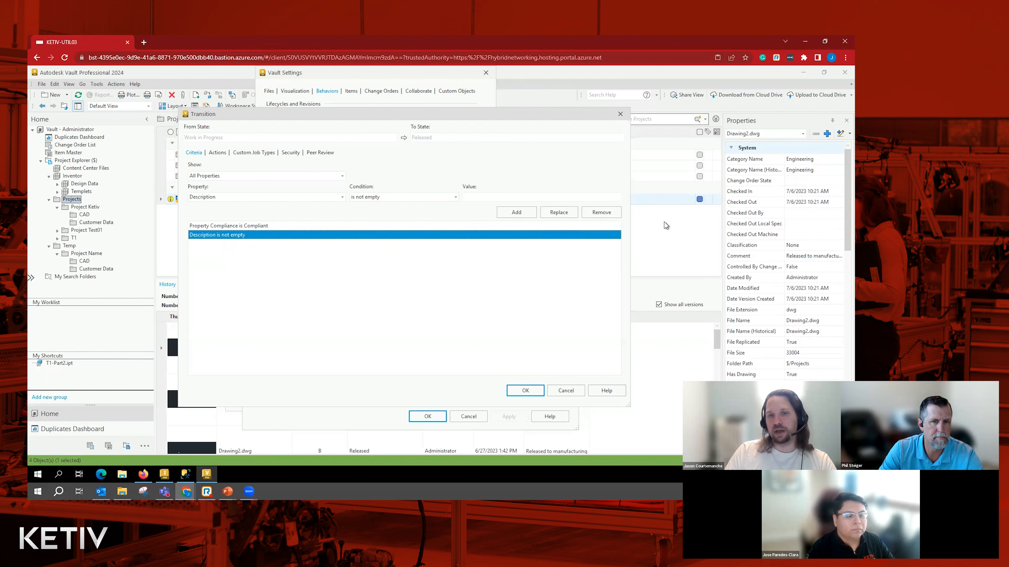
left_click(595, 213)
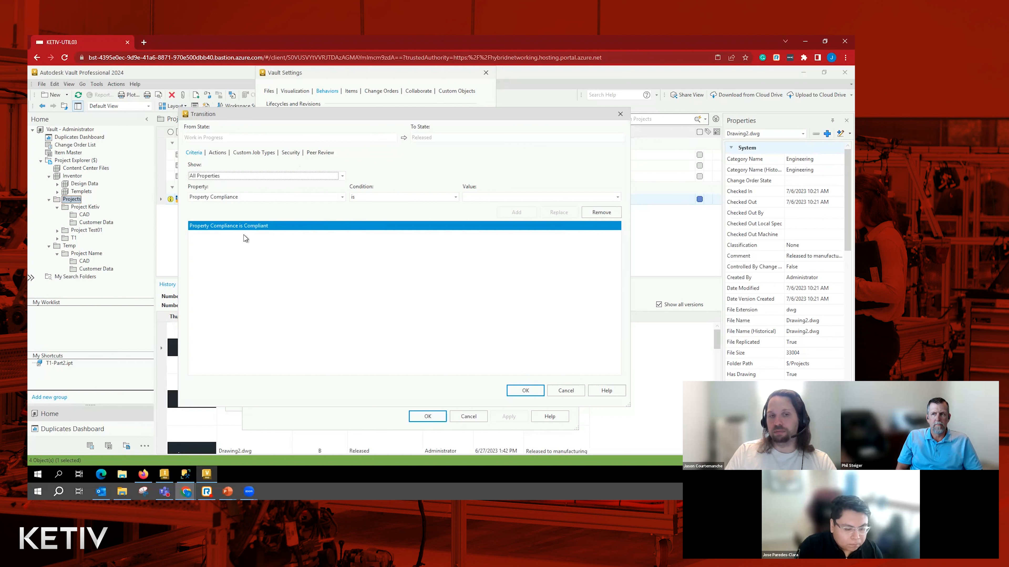
left_click(560, 390)
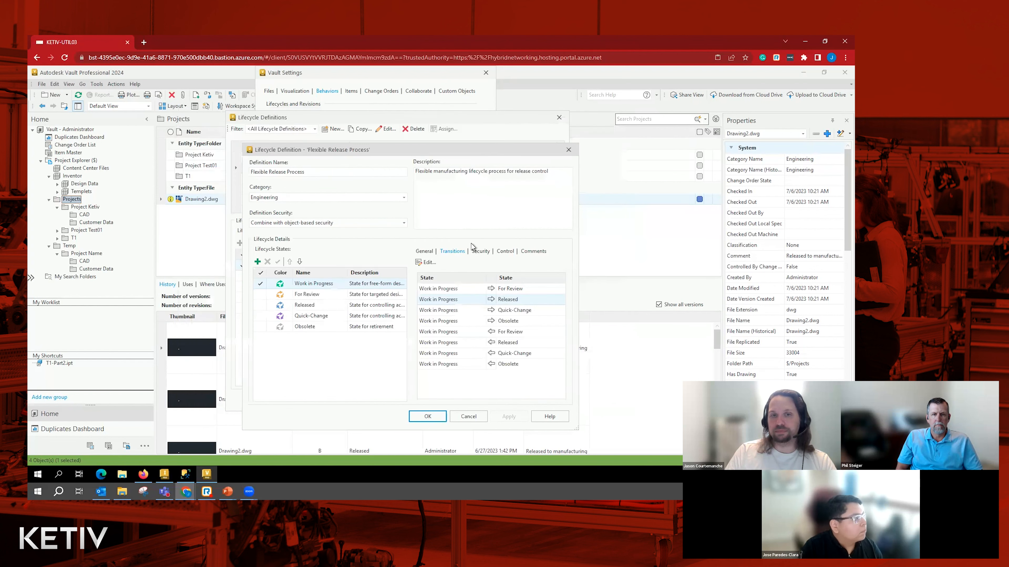
left_click(417, 413)
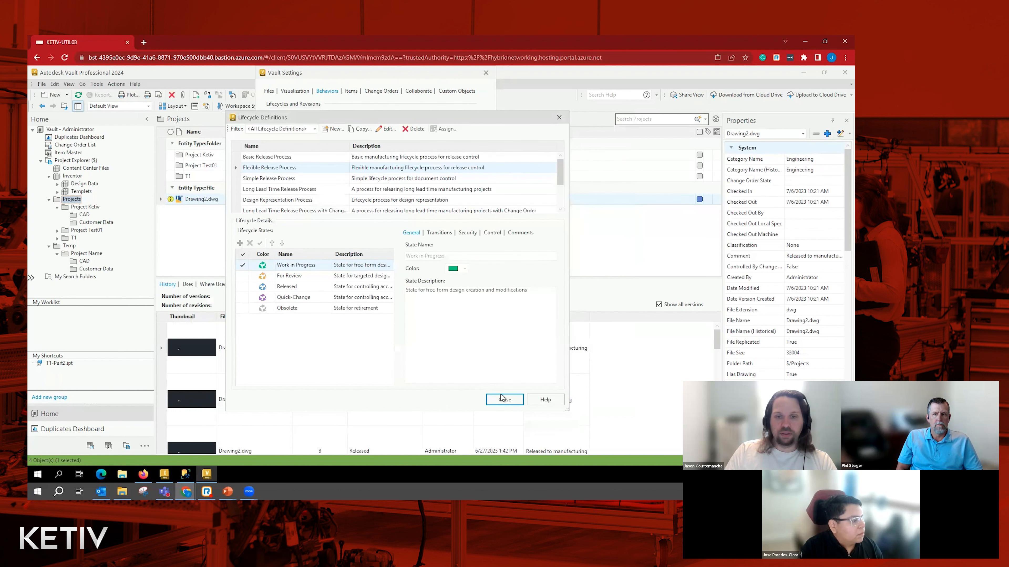
left_click(505, 402)
left_click(425, 396)
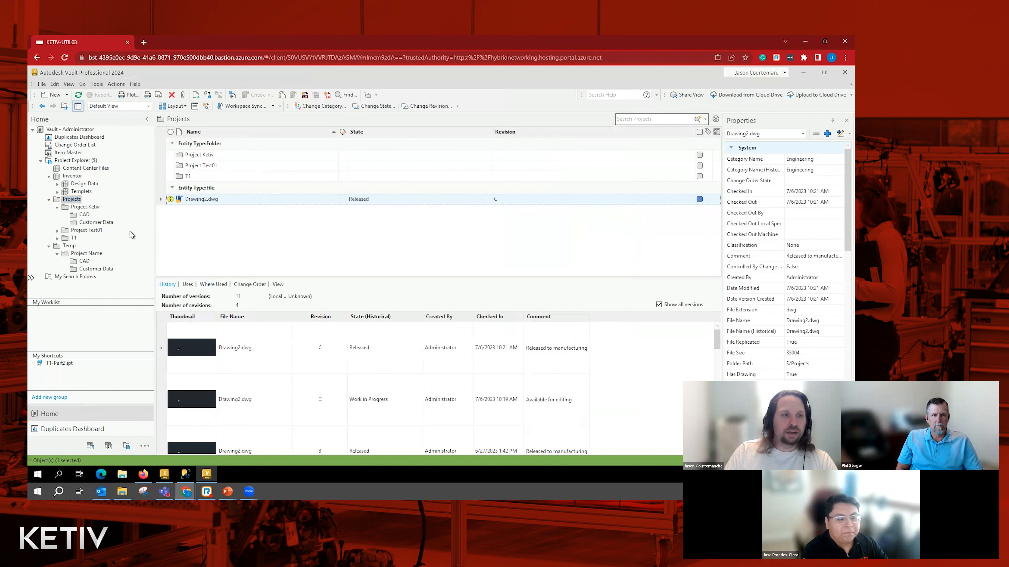
- Collapse the Projects and Temp folders and look through the Inventor folder with its Templets and Design Data subfolders
left_click(49, 200)
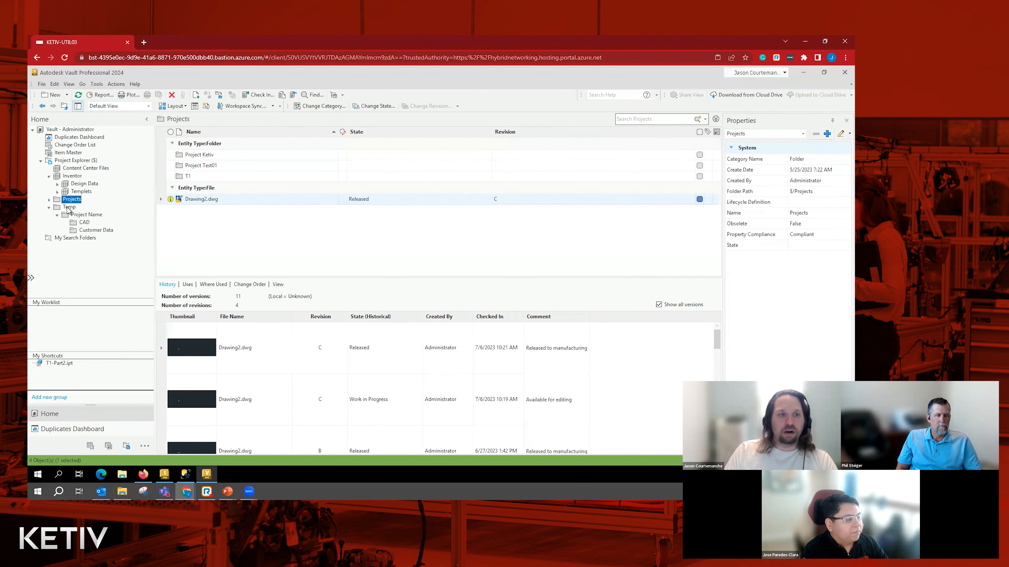
left_click(49, 208)
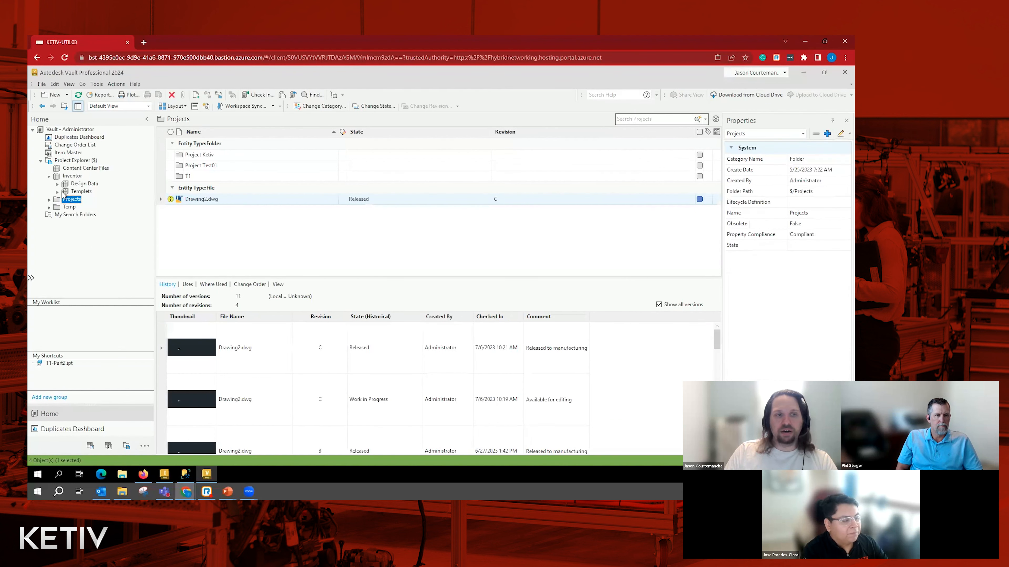
left_click(71, 176)
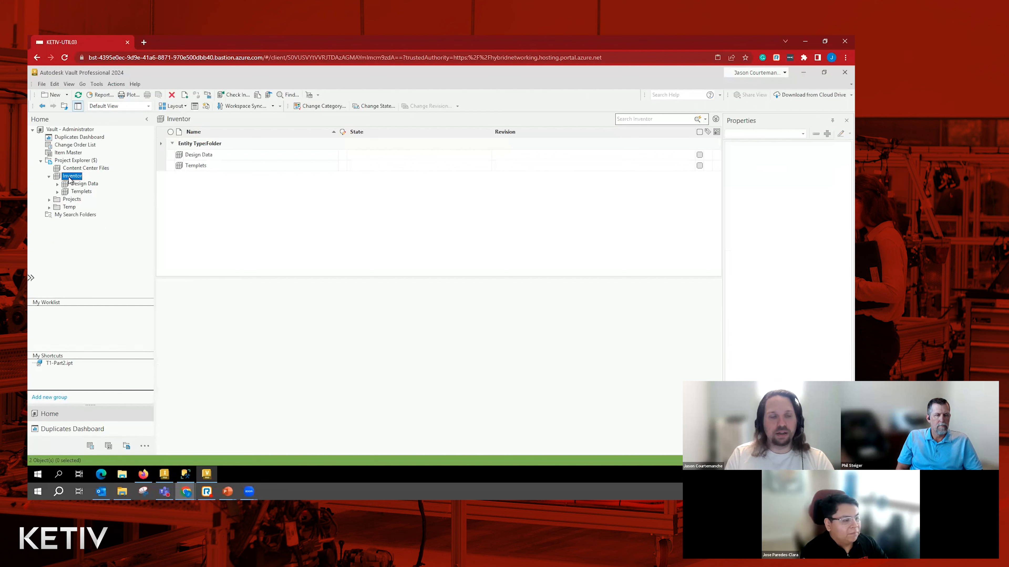
left_click(79, 183)
left_click(82, 191)
left_click(85, 183)
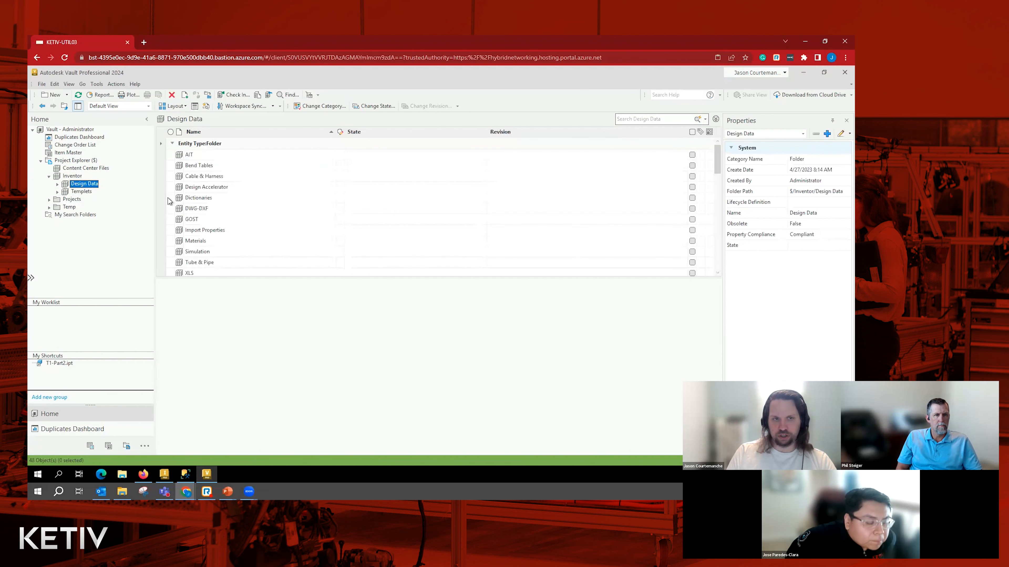
- Enable Enforce Unique File Names and Enforce Restriction for Check in of Design Files in the Vault file options
left_click(96, 84)
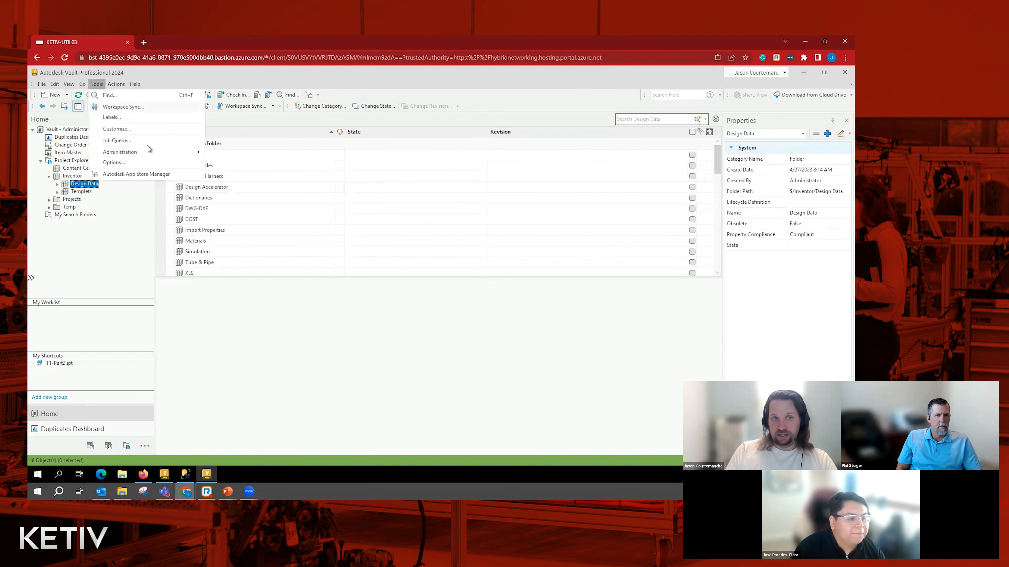
mouse_move(159, 155)
left_click(242, 157)
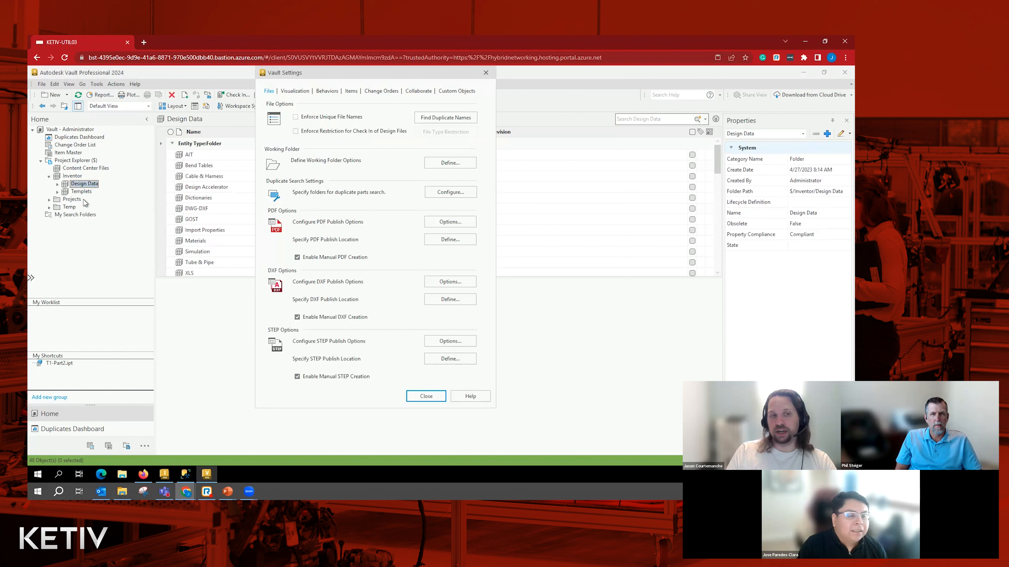
left_click(296, 116)
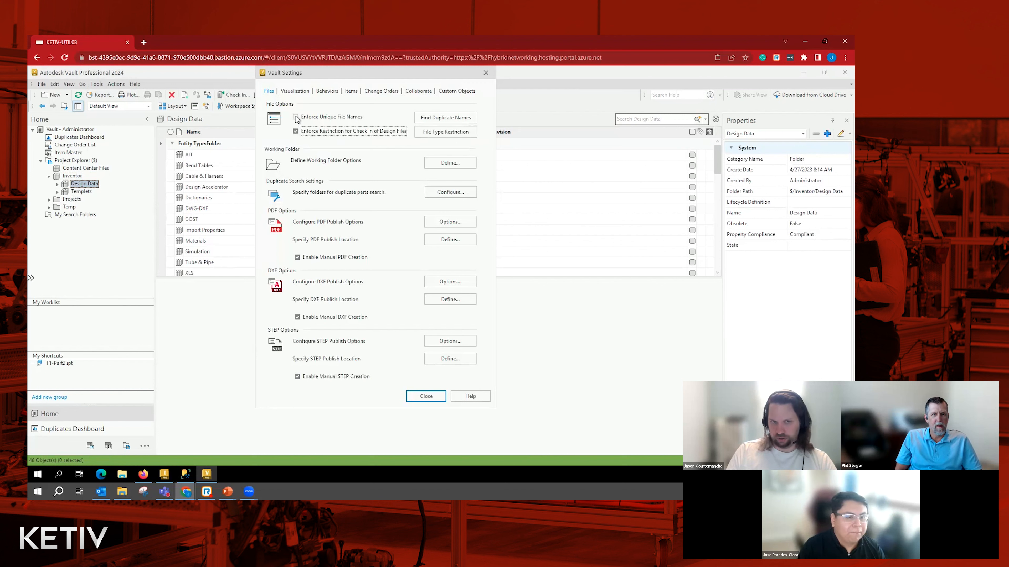
left_click(425, 396)
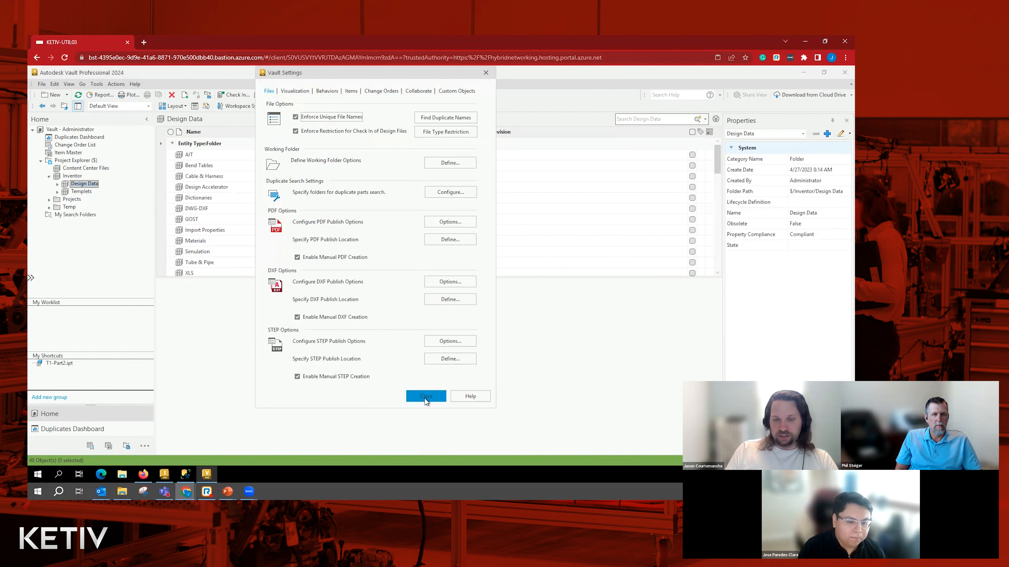
- Revisit the Templets and Design Data library folders and return to their parent Inventor folder
left_click(89, 192)
left_click(93, 185)
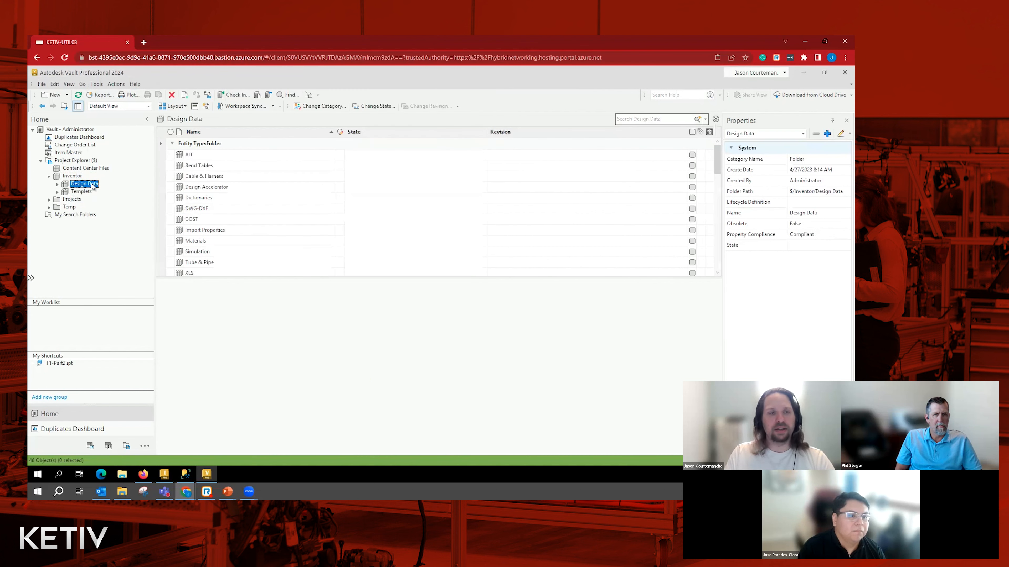
left_click(72, 176)
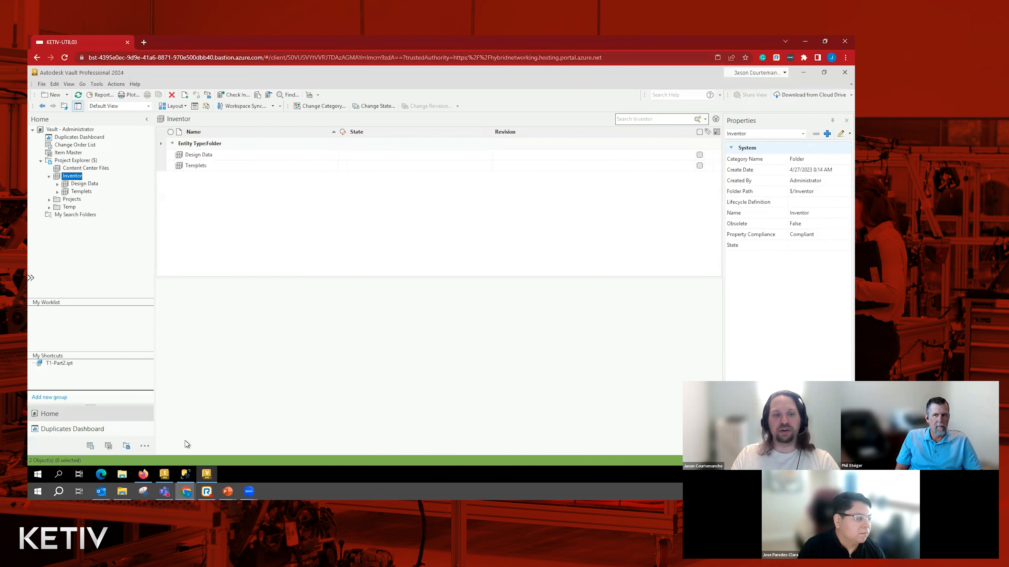
- Switch to Inventor and examine the Templates and Design Data paths in the active Vault project's folder options
left_click(164, 477)
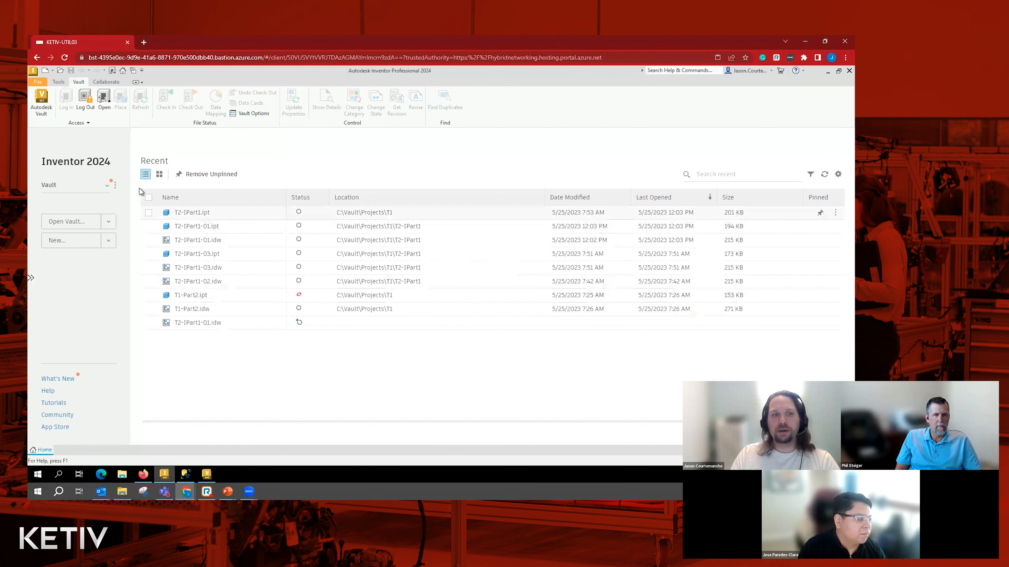
left_click(120, 193)
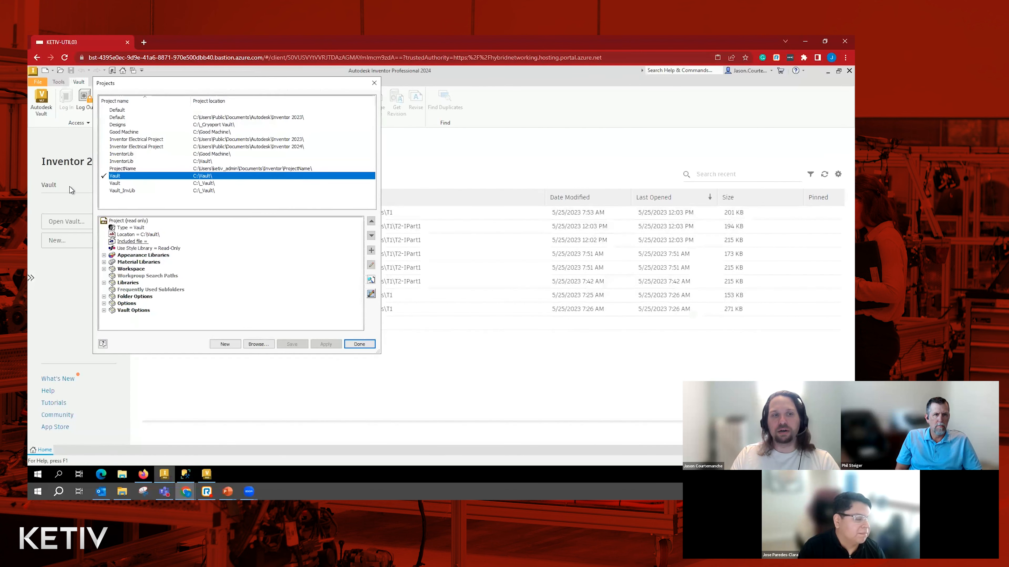
left_click(103, 296)
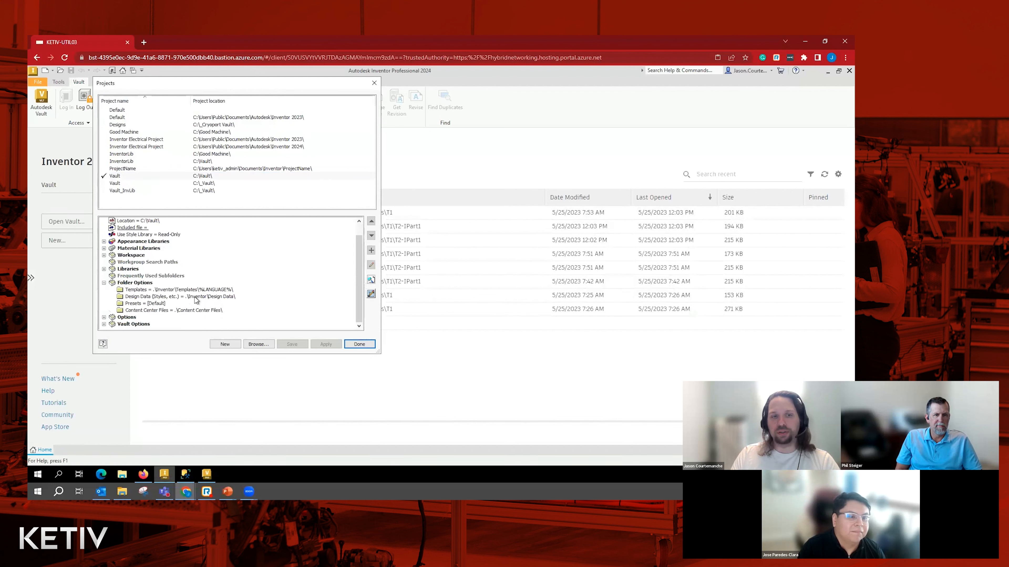
left_click(192, 297)
left_click(187, 290)
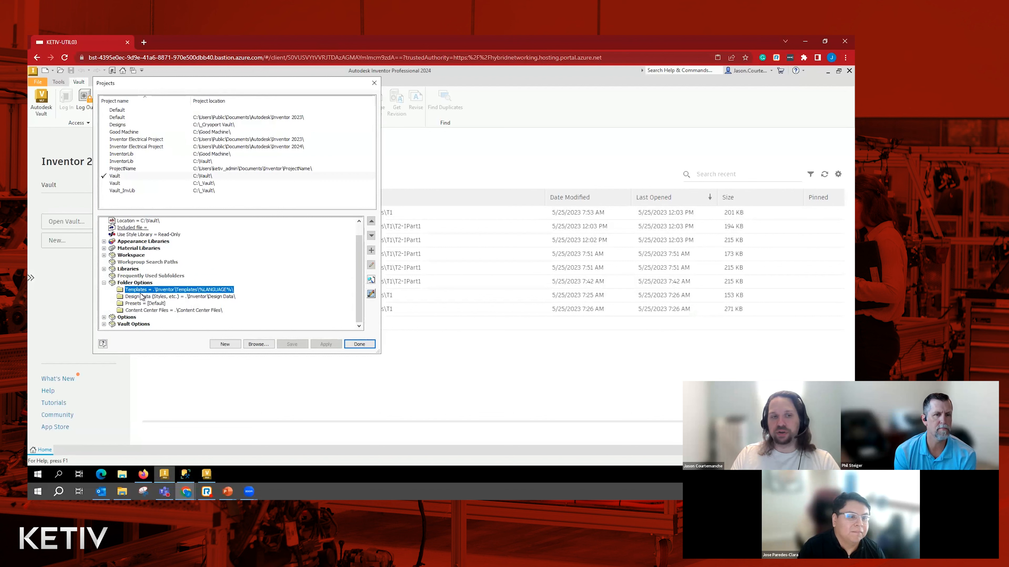
left_click(159, 298)
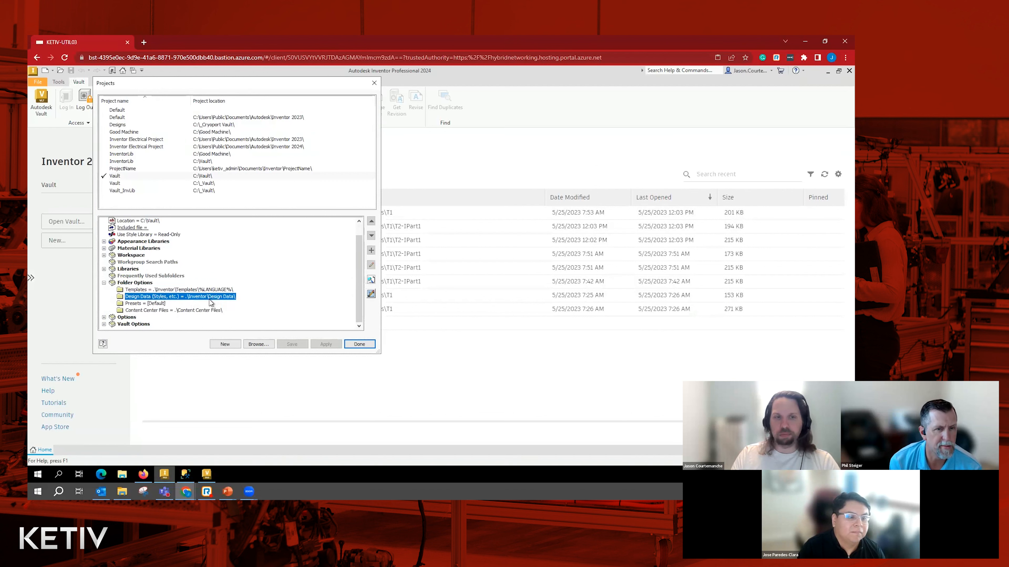
- Compare the project's location with its Templates and Design Data folder paths, and close the project settings
scroll(200, 303, "up", 1)
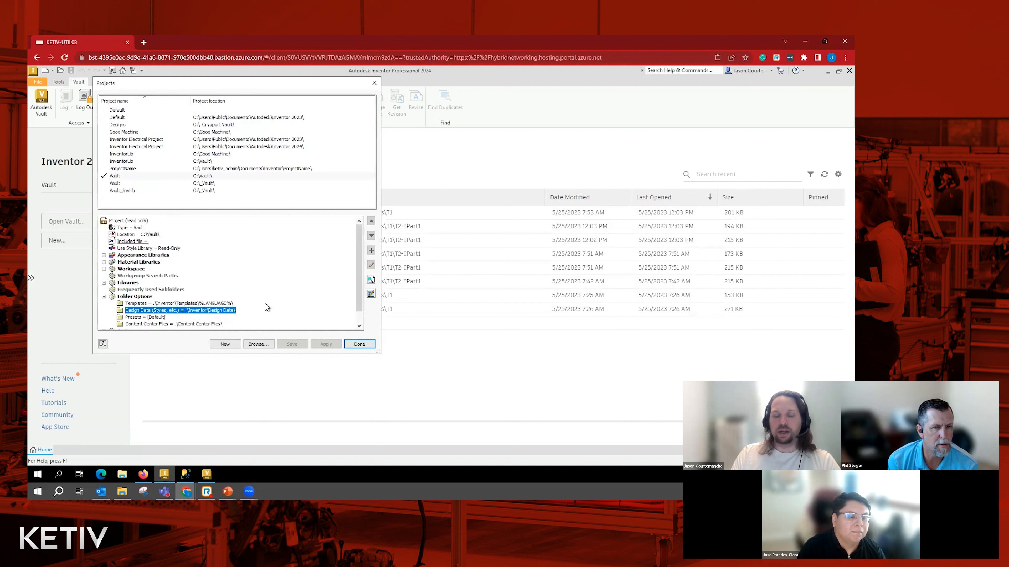
left_click(148, 235)
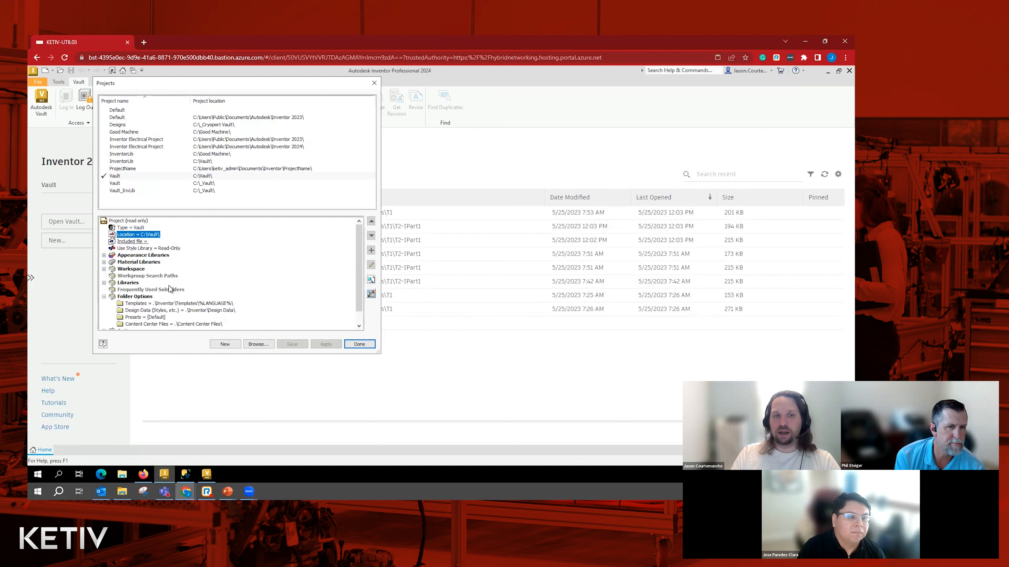
left_click(173, 303)
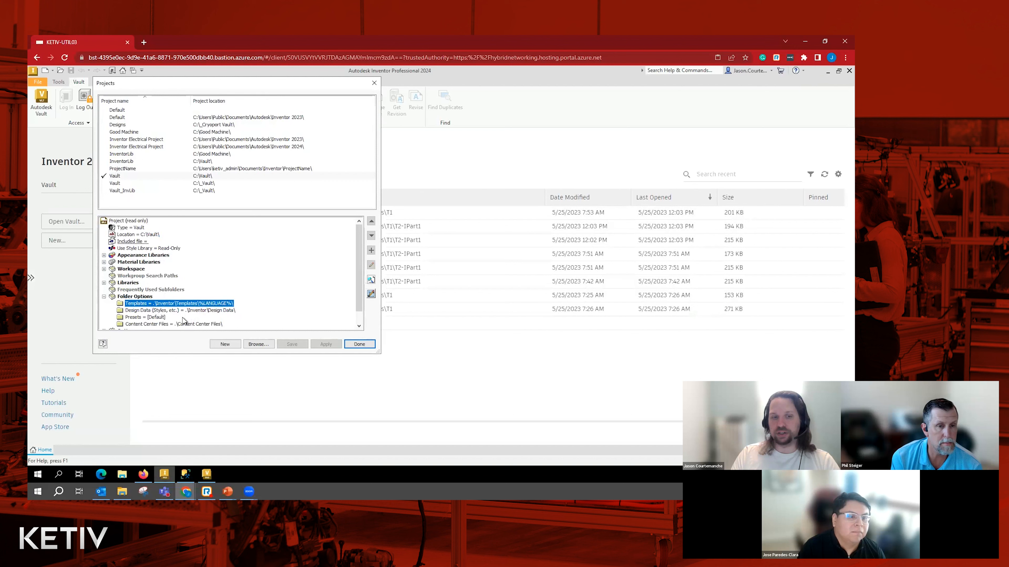
left_click(194, 311)
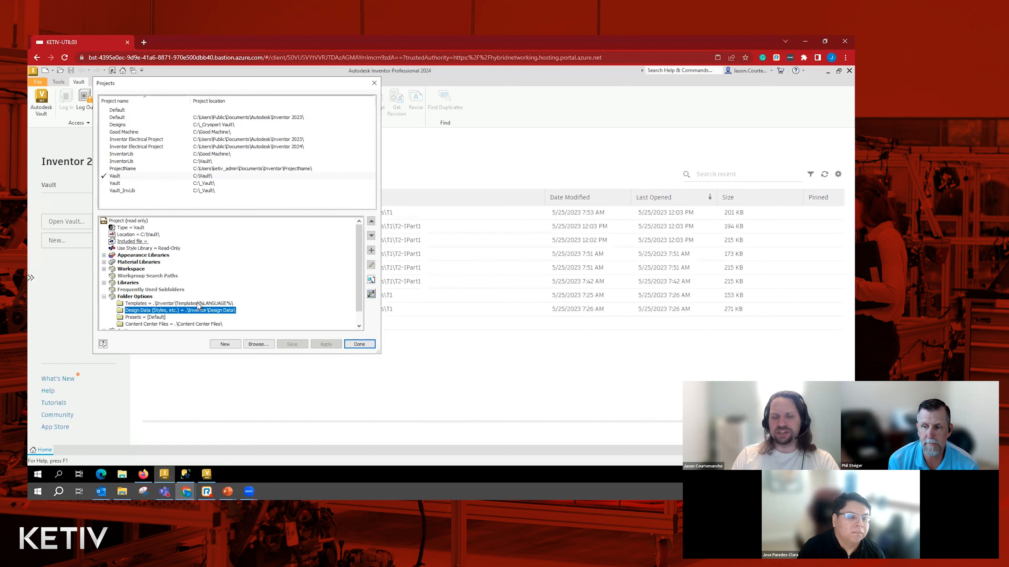
left_click(196, 304)
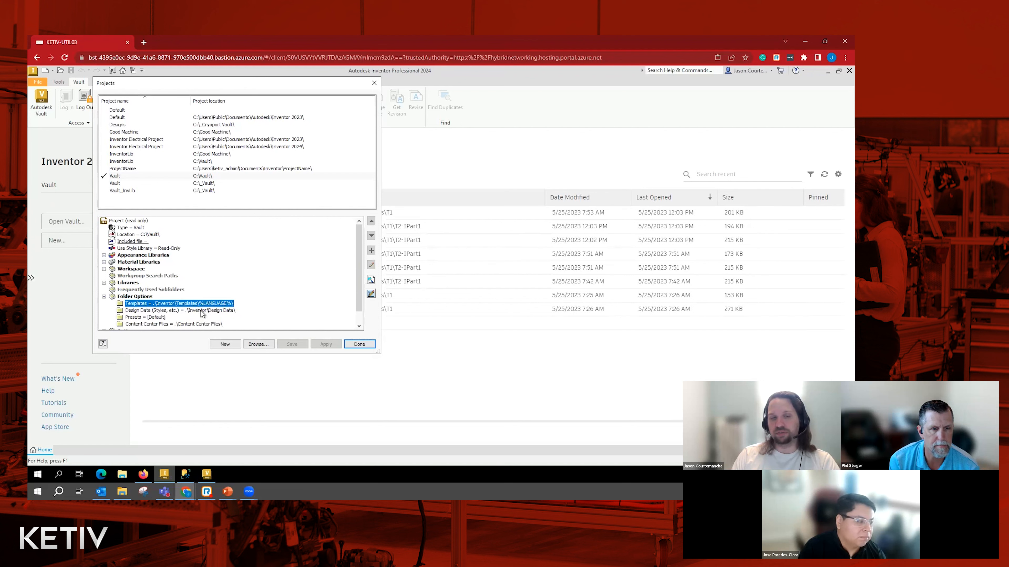
left_click(358, 344)
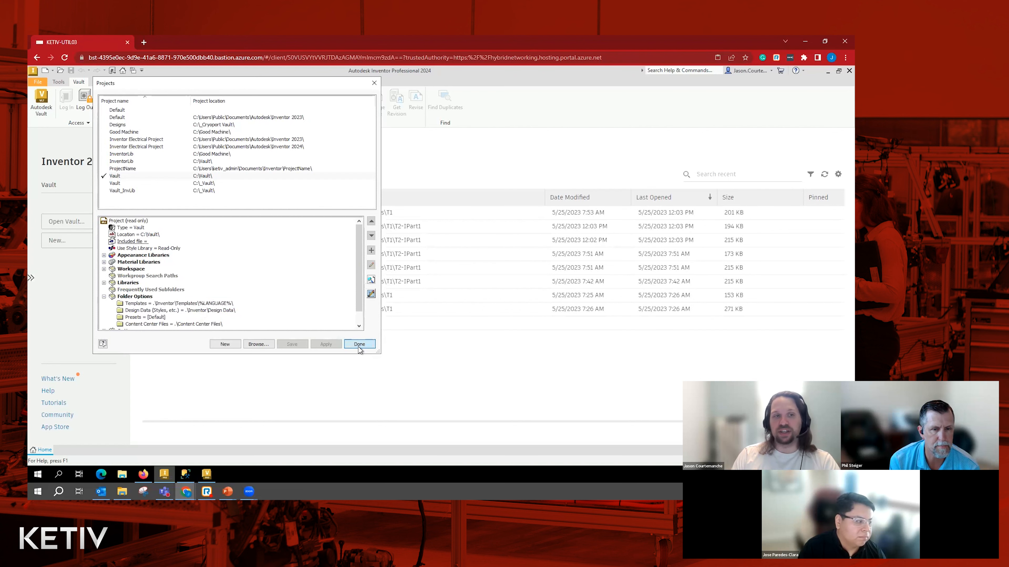
- Examine the Template and Design Data entries in the project's mapping of local folders to the vault
left_click(88, 123)
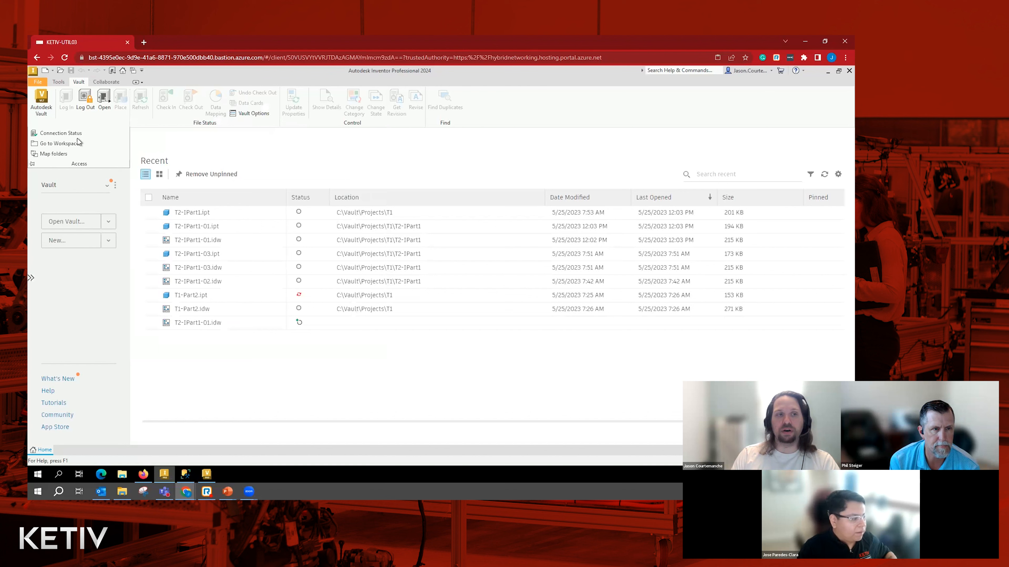
left_click(58, 157)
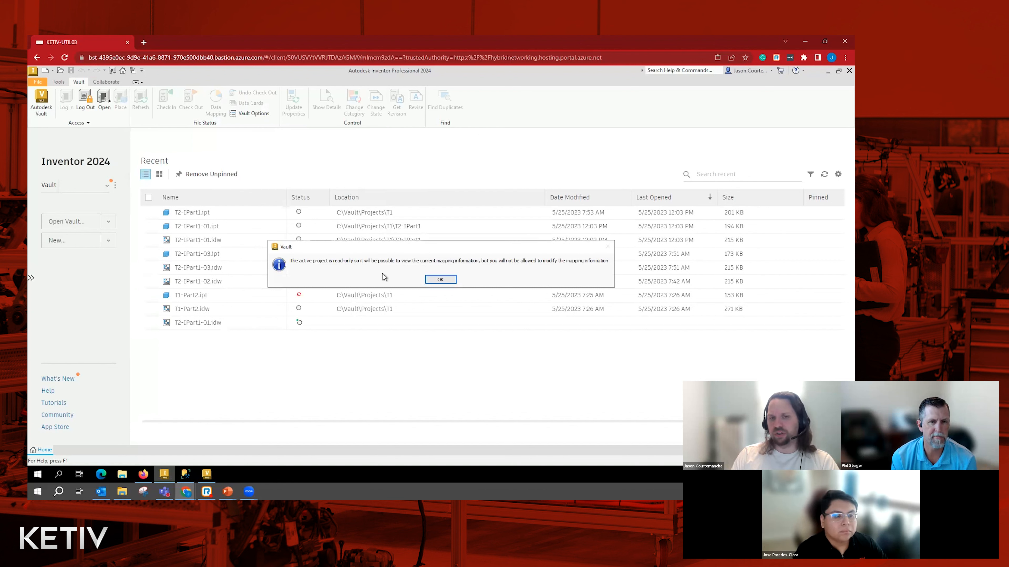
left_click(429, 279)
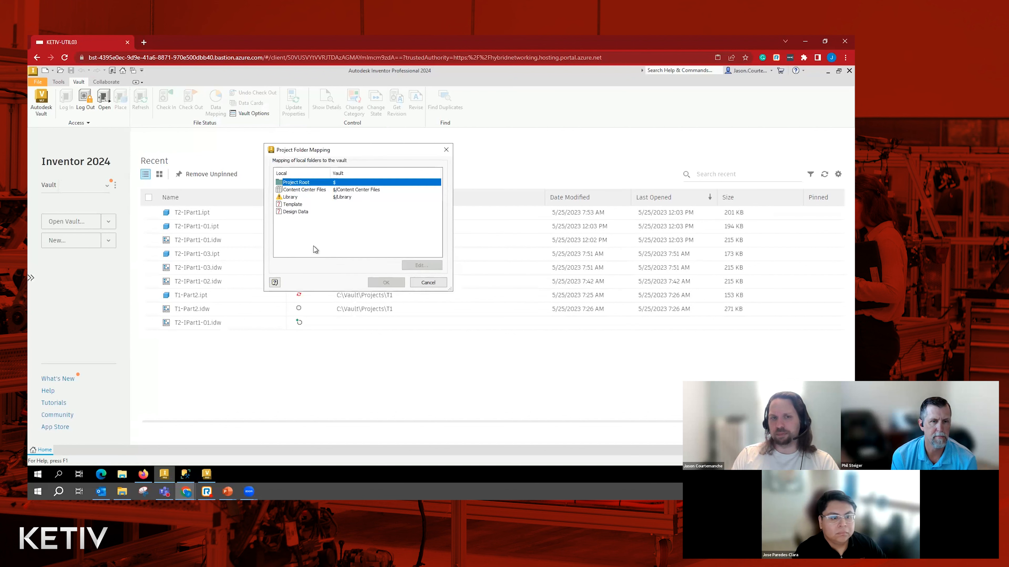
left_click(305, 205)
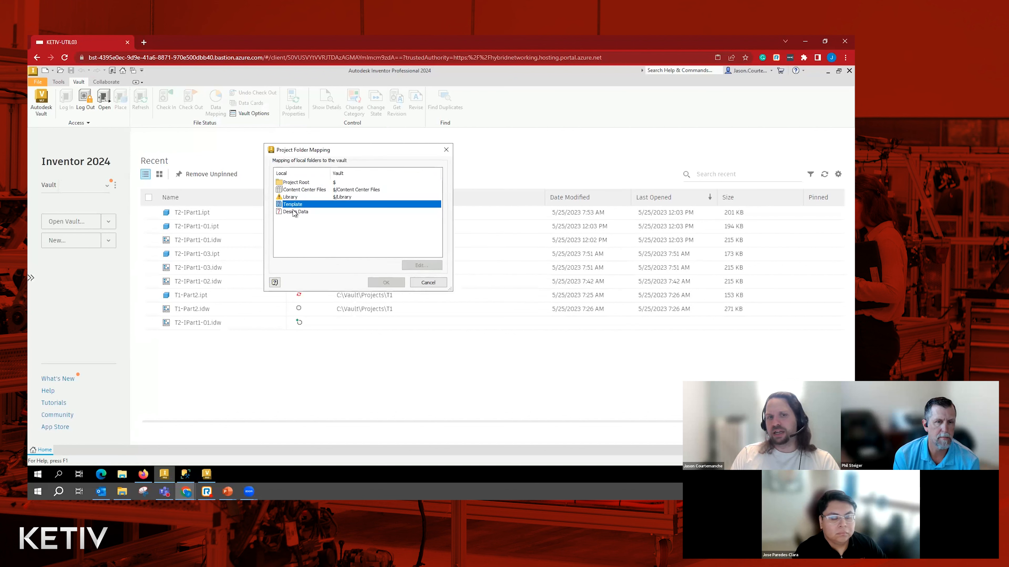
left_click(294, 212)
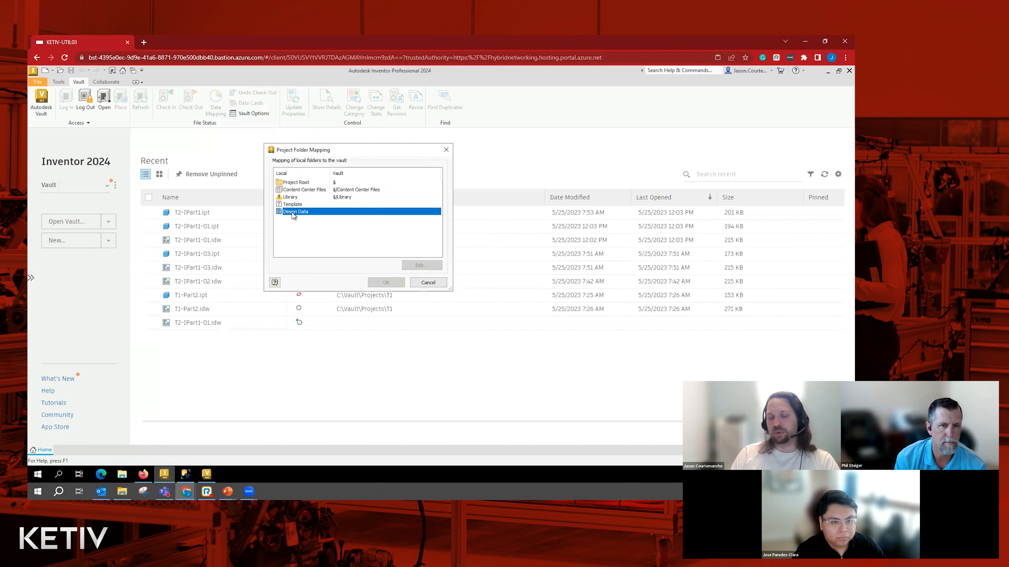
left_click(288, 206)
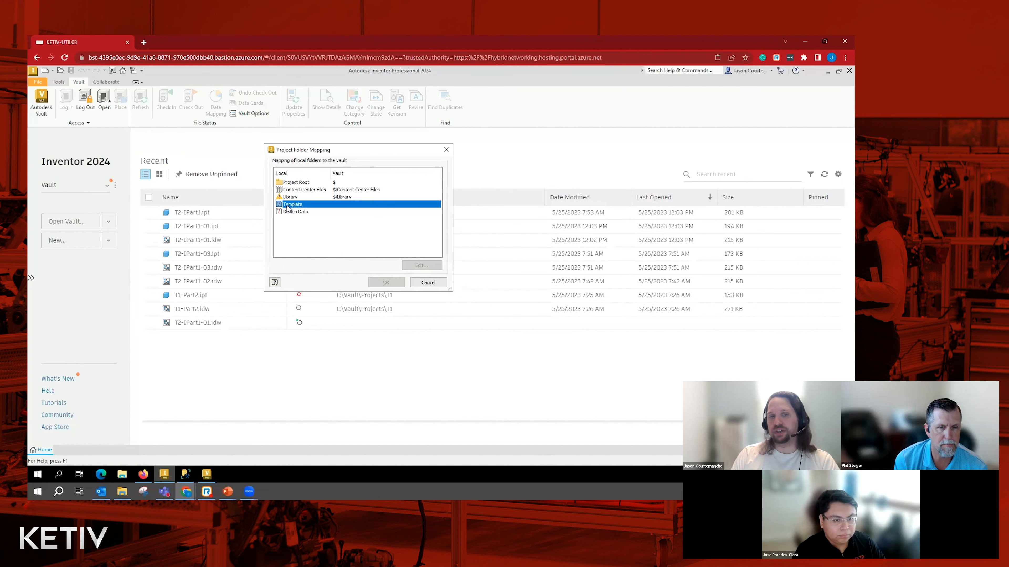
left_click(296, 213)
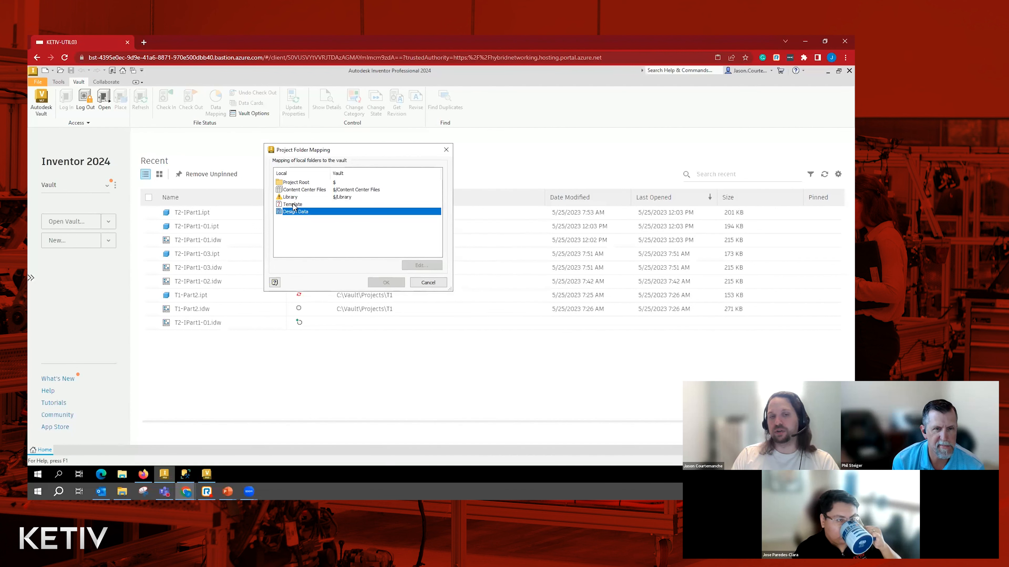
left_click(293, 205)
left_click(293, 213)
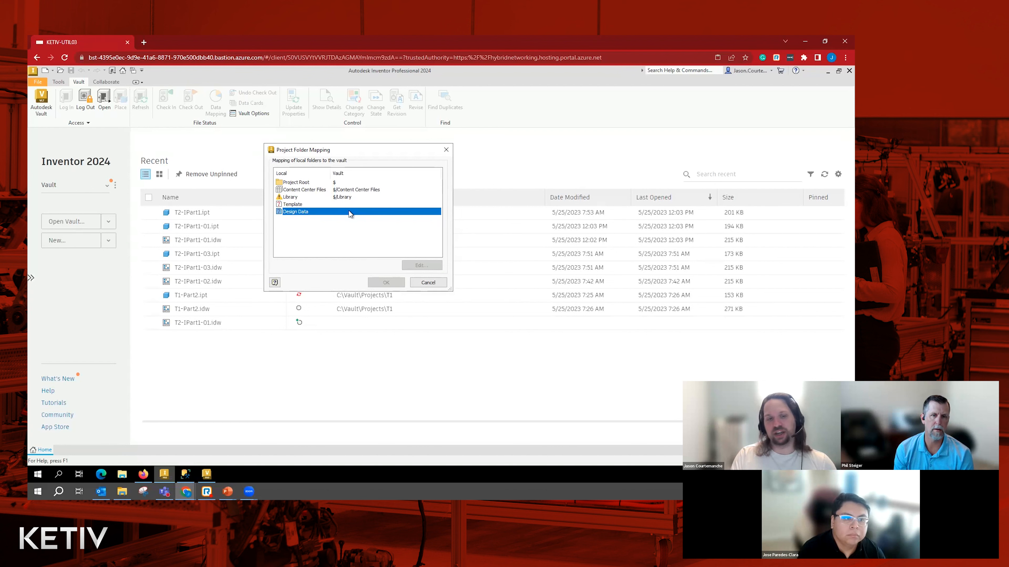
- Switch to Vault and search the Inventor library folder for all its contents with the wildcard *
left_click(207, 475)
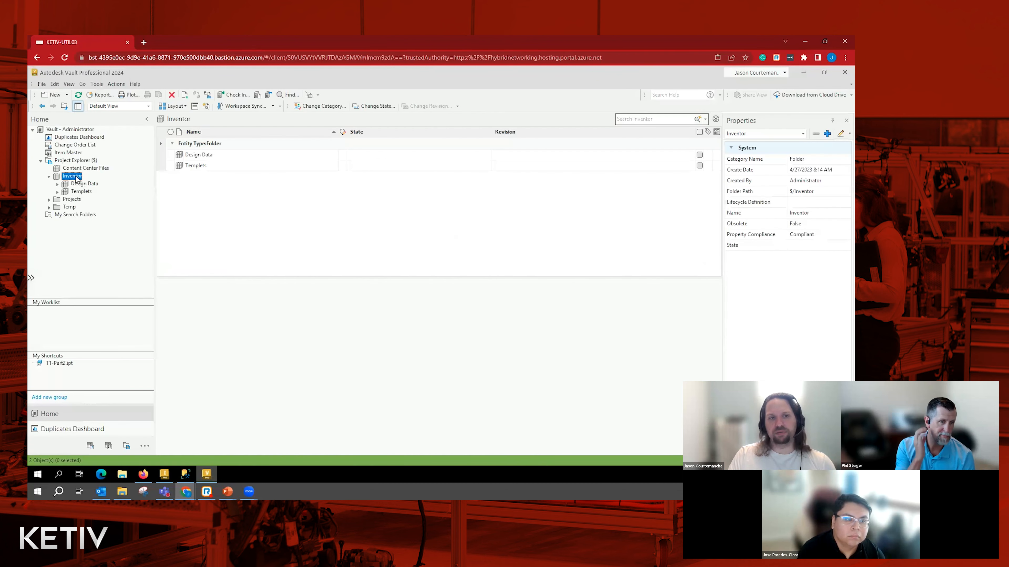
left_click(646, 119)
type("*")
key("Return")
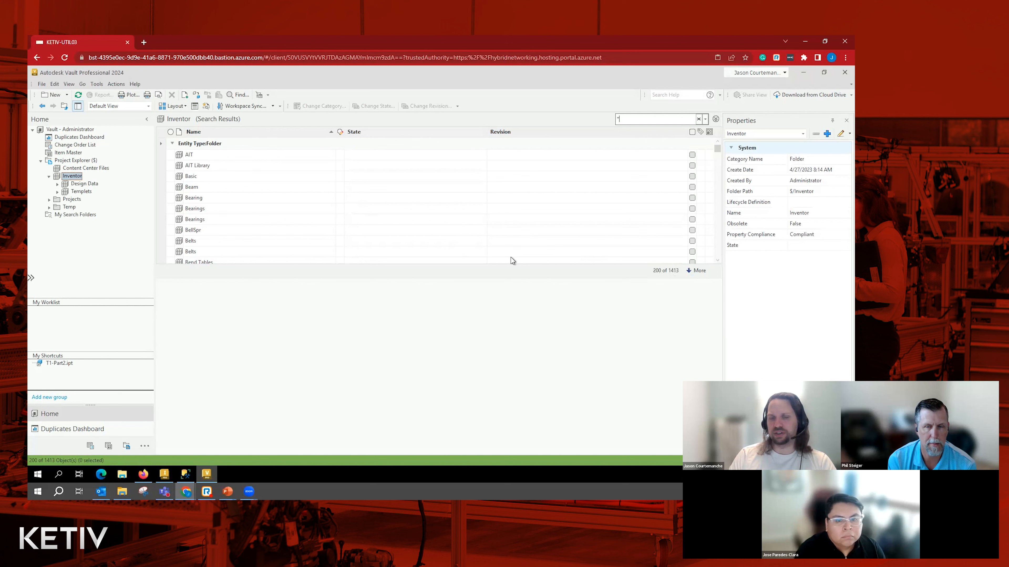
left_click(804, 75)
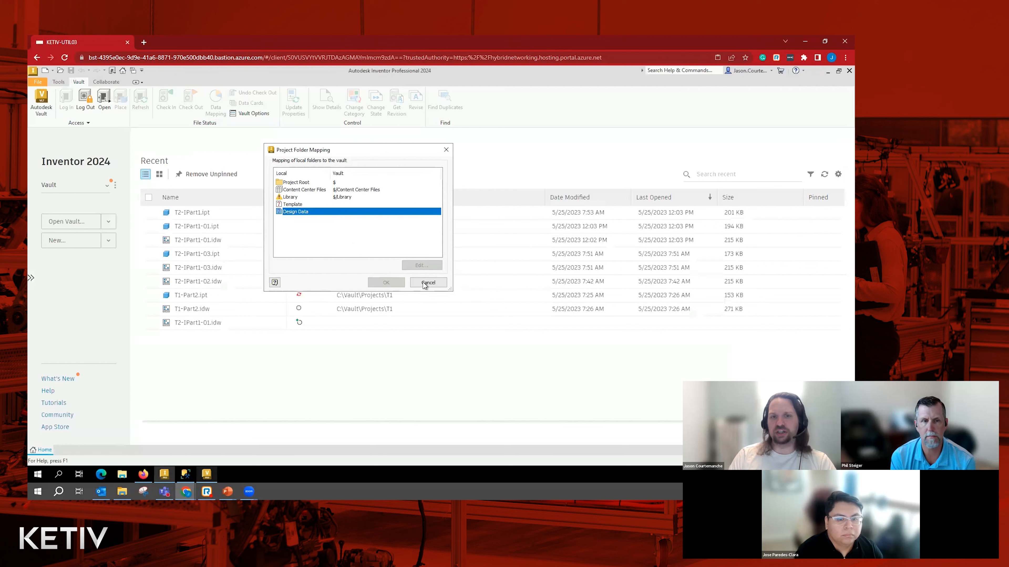
- Cancel the project folder mapping in Inventor and examine the templates offered for creating a new file
left_click(427, 282)
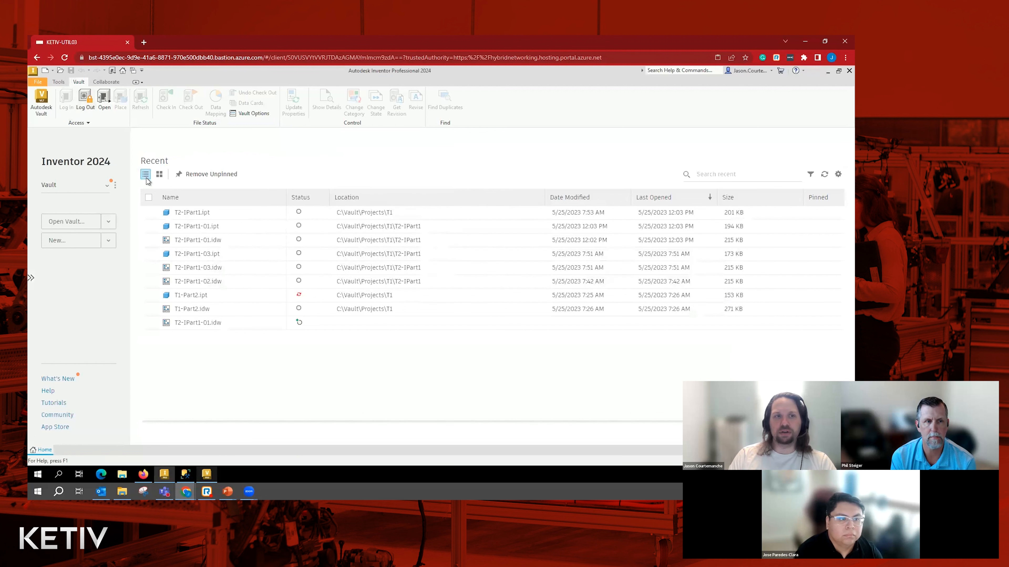
left_click(45, 71)
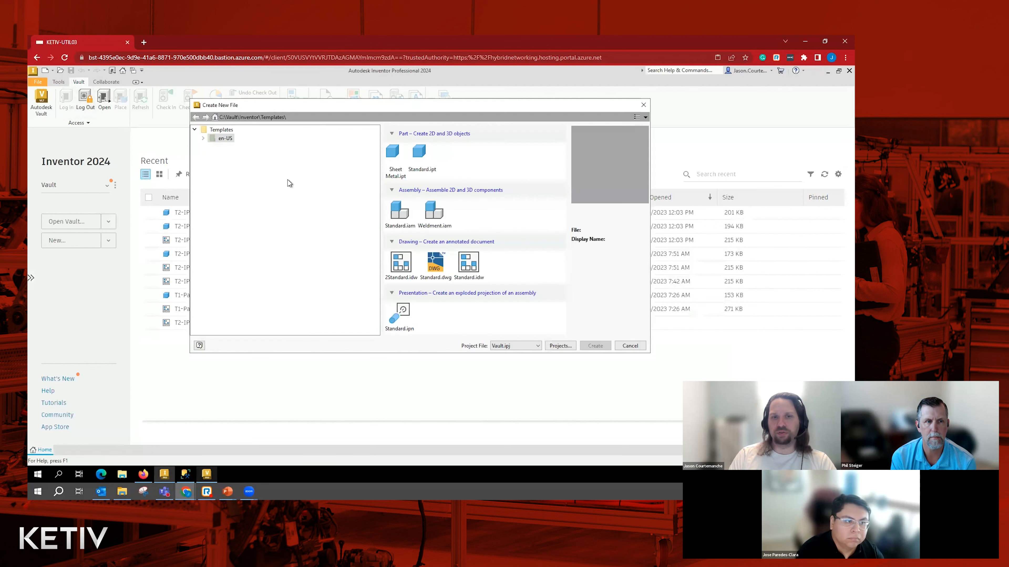
key("Escape")
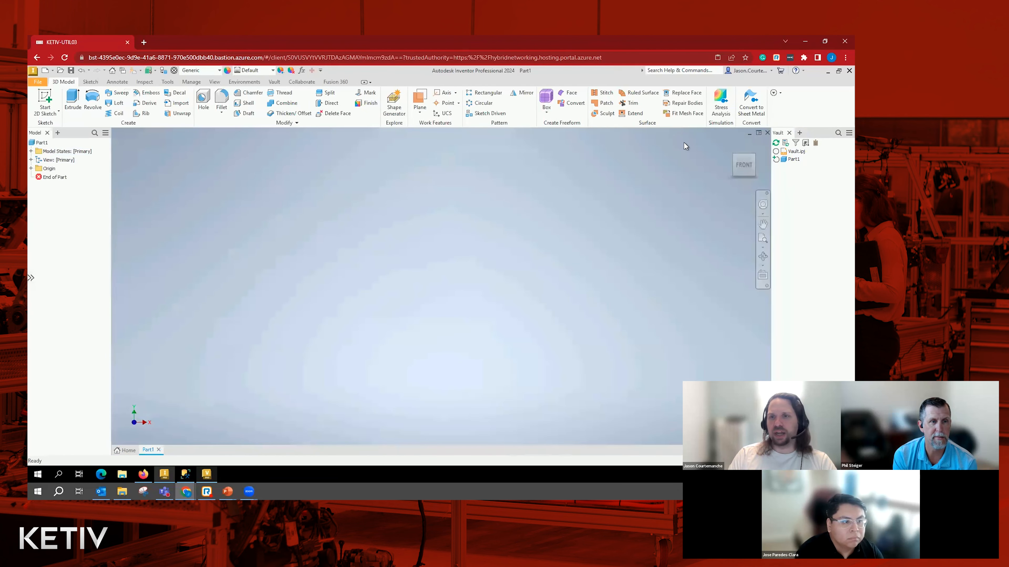
- Check out the Vault.ipj project file from the vault and close the new part
right_click(795, 152)
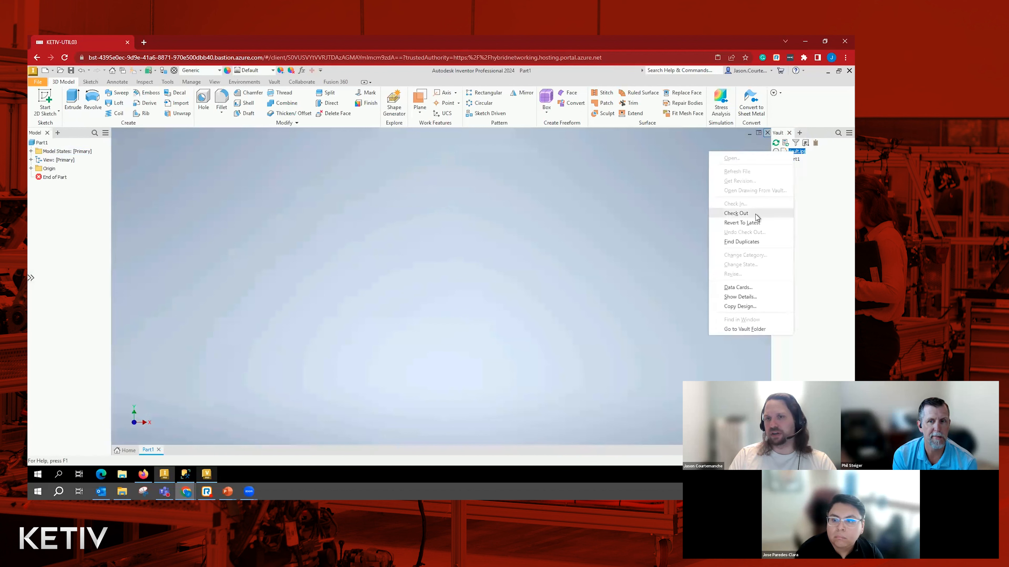
left_click(756, 217)
left_click(398, 318)
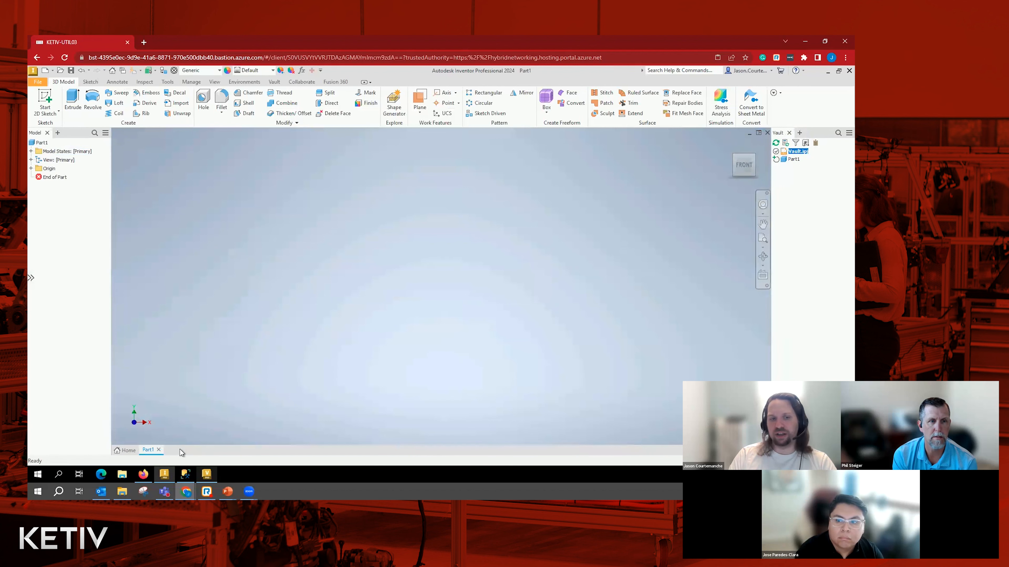
left_click(159, 450)
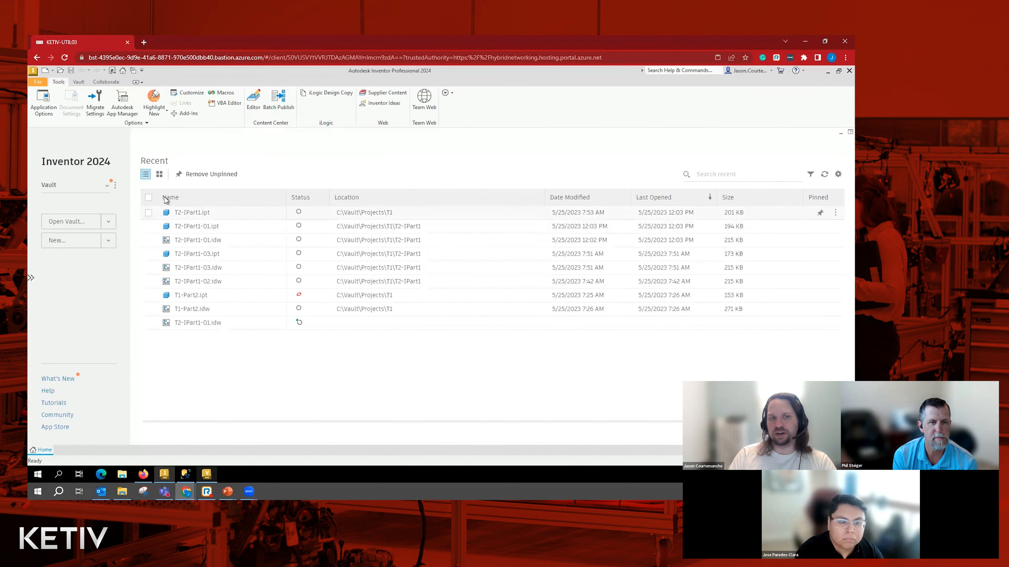
- Map the project's Template folder to the Inventor/Templets folder in the vault
left_click(79, 82)
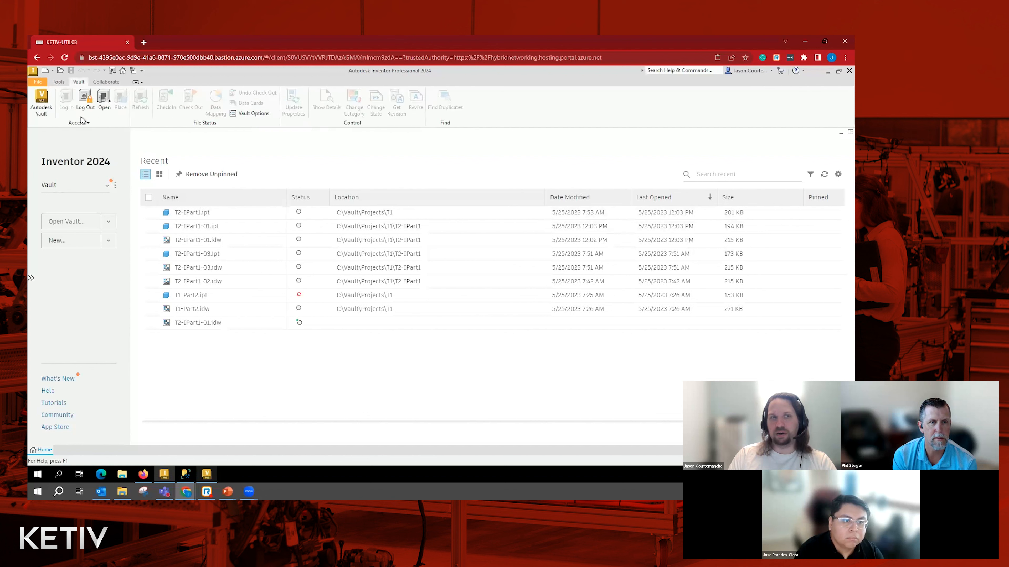
left_click(79, 123)
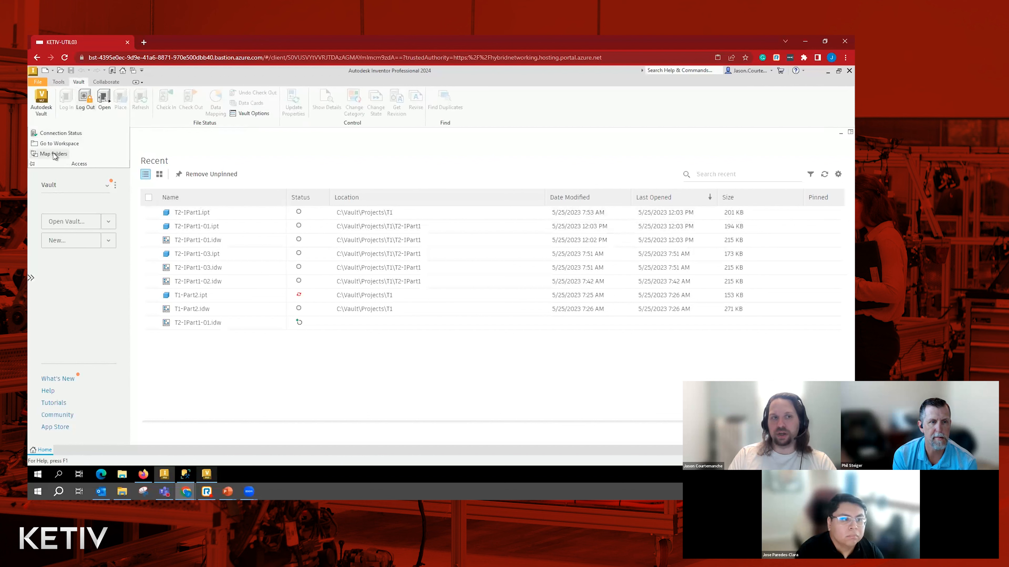
left_click(53, 154)
left_click(308, 204)
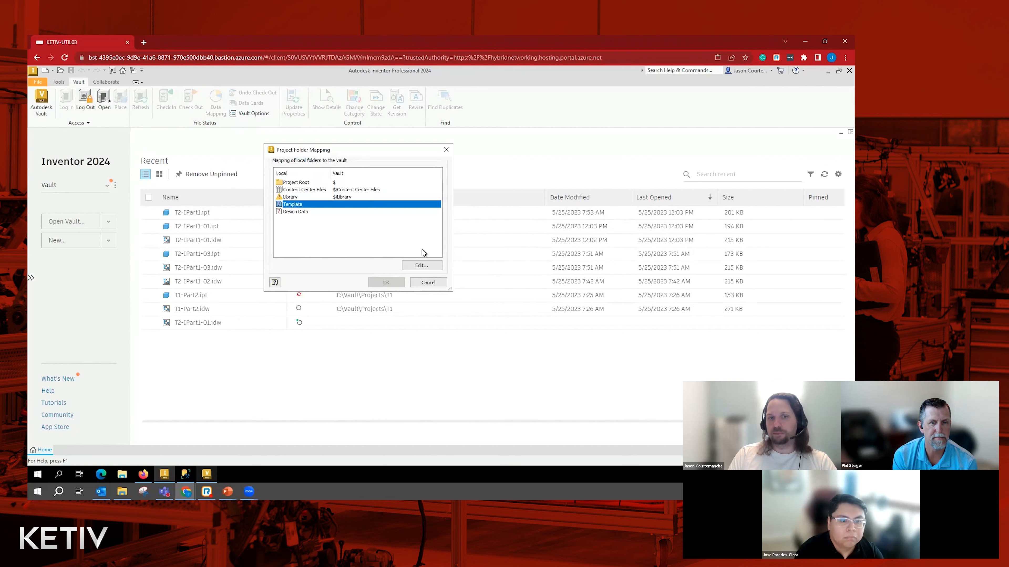
left_click(415, 268)
left_click(289, 187)
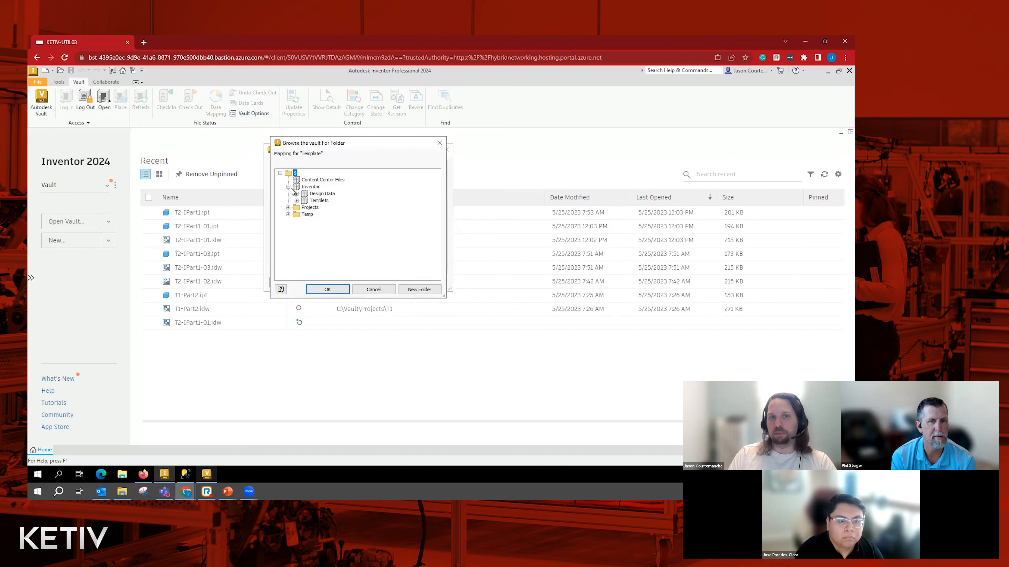
left_click(319, 201)
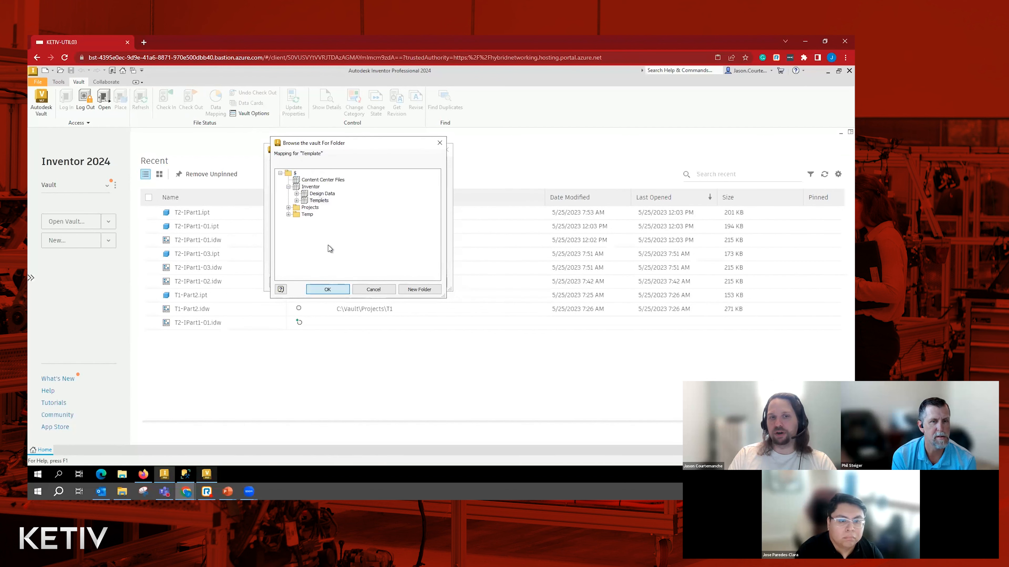
left_click(327, 289)
- Map the project's Design Data folder to Inventor/Design Data in the vault and apply the folder mapping
left_click(340, 212)
left_click(415, 266)
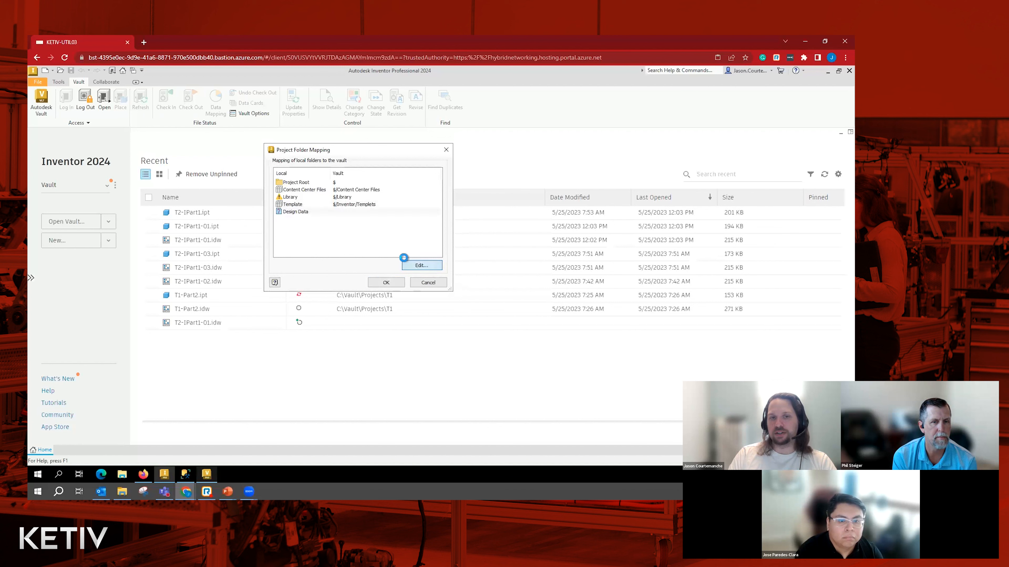
left_click(289, 187)
left_click(323, 194)
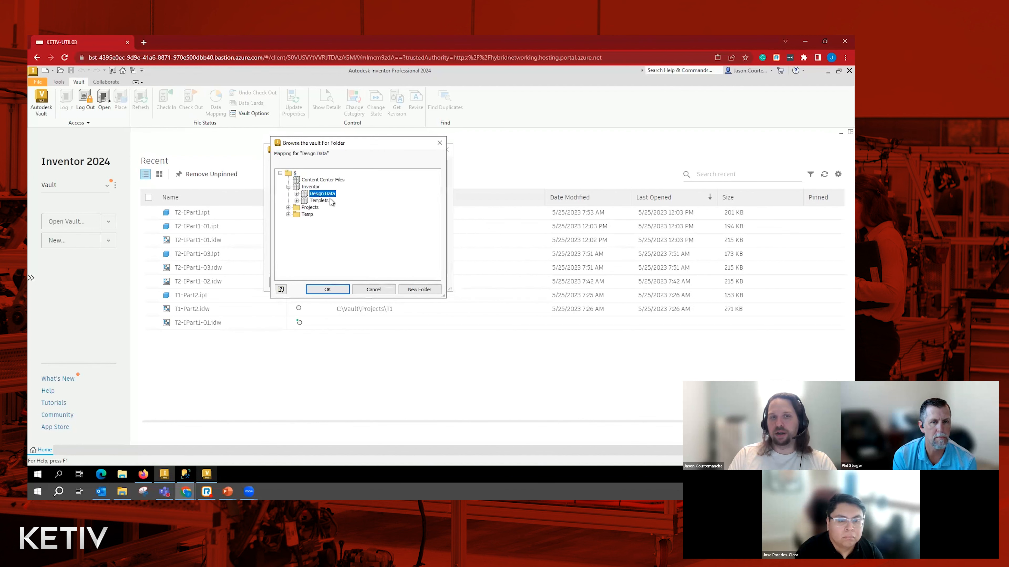
left_click(330, 289)
left_click(386, 285)
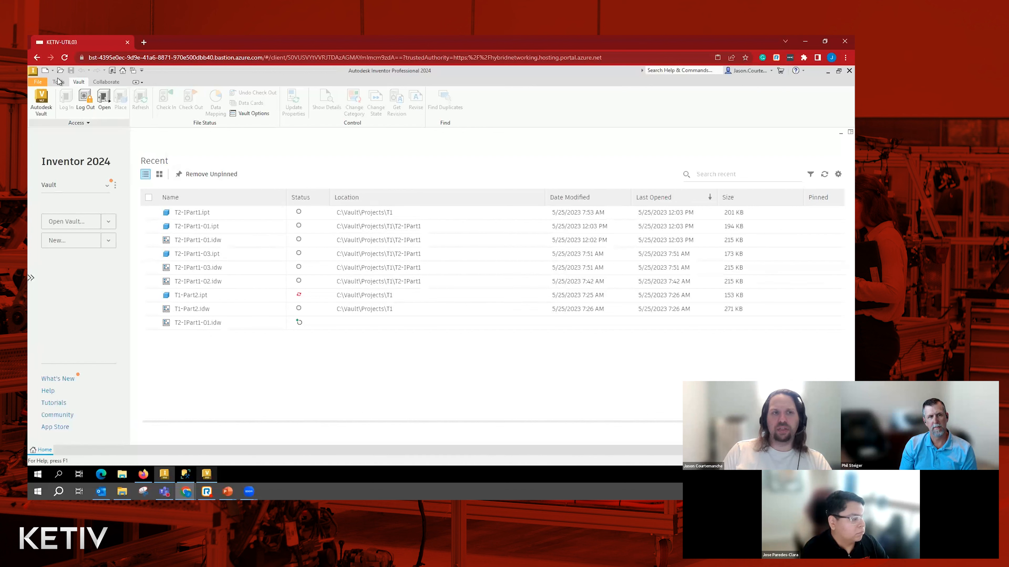
- Create a new part from the Standard.ipt template and check the Vault.ipj project file in to the vault
double_click(417, 155)
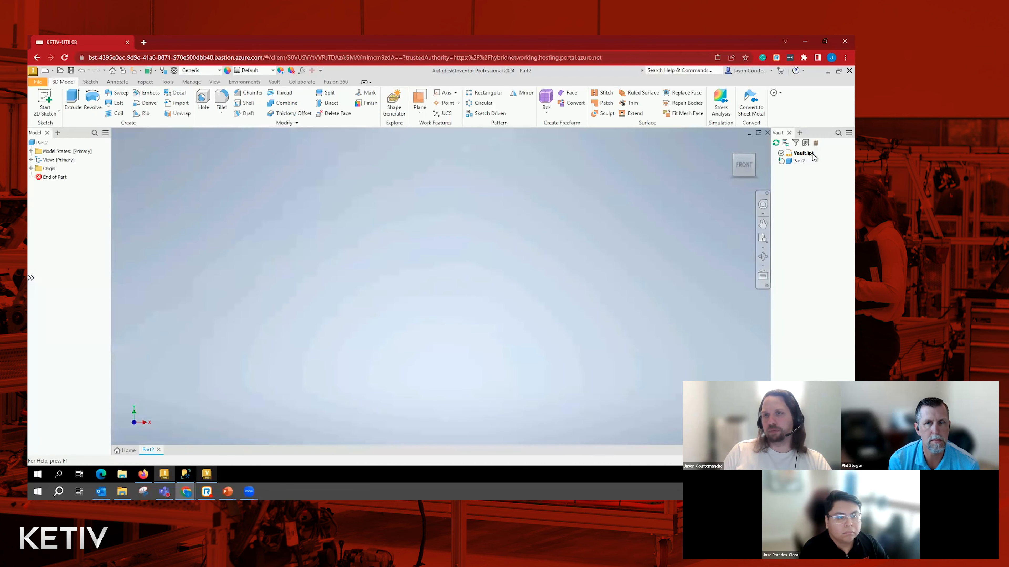
right_click(809, 154)
left_click(814, 155)
left_click(808, 153)
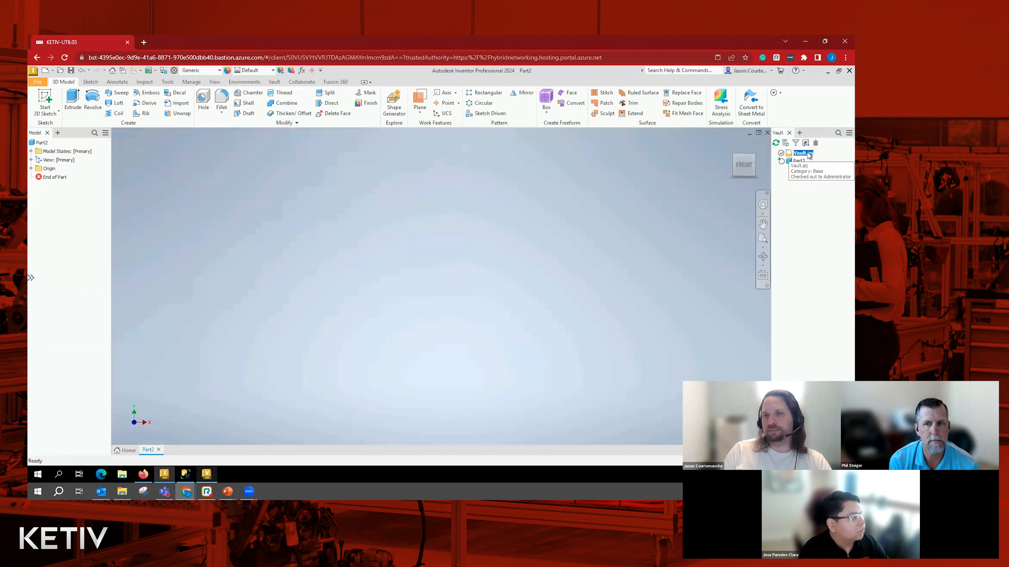
right_click(808, 154)
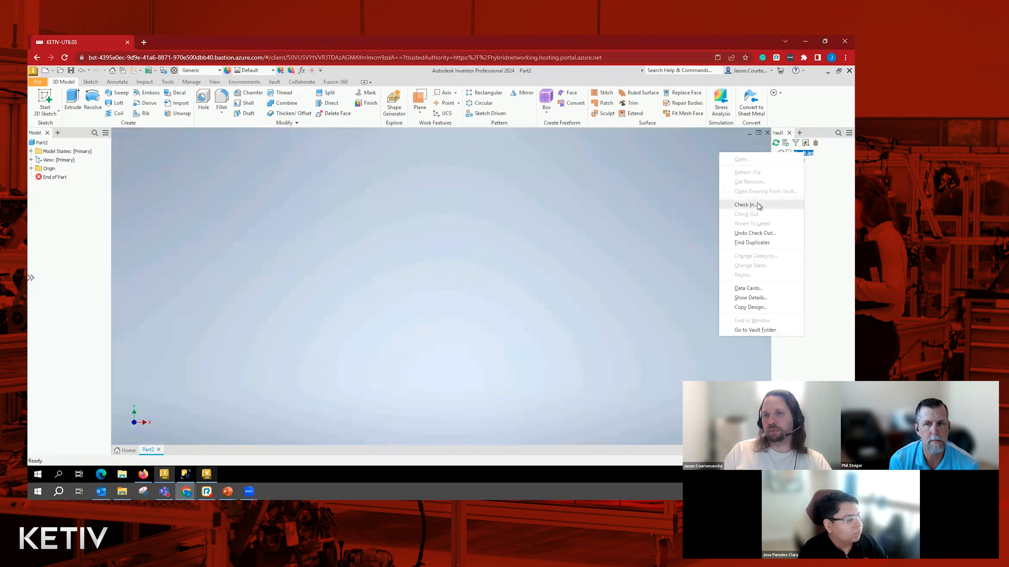
left_click(747, 205)
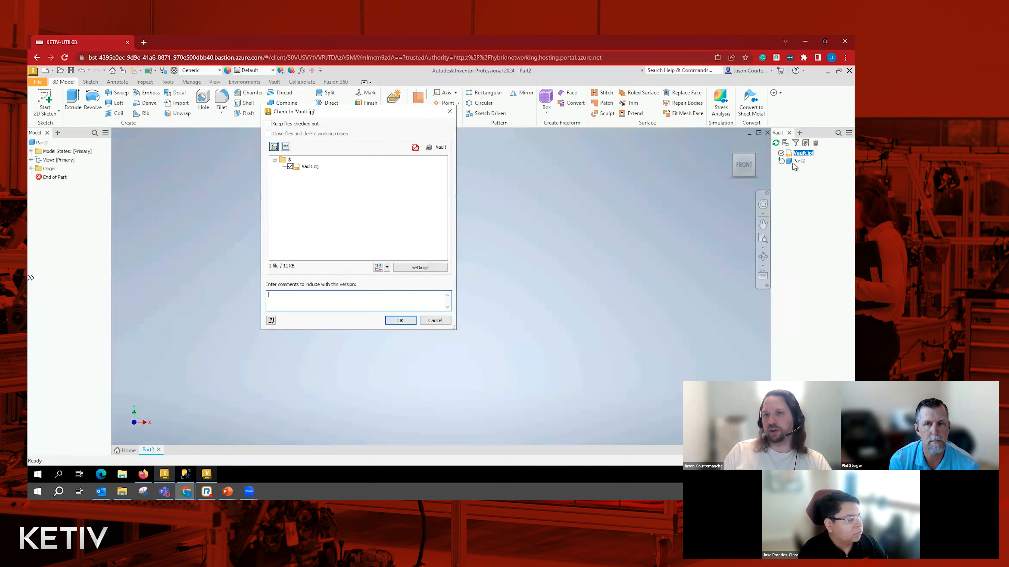
left_click(397, 320)
mouse_move(794, 155)
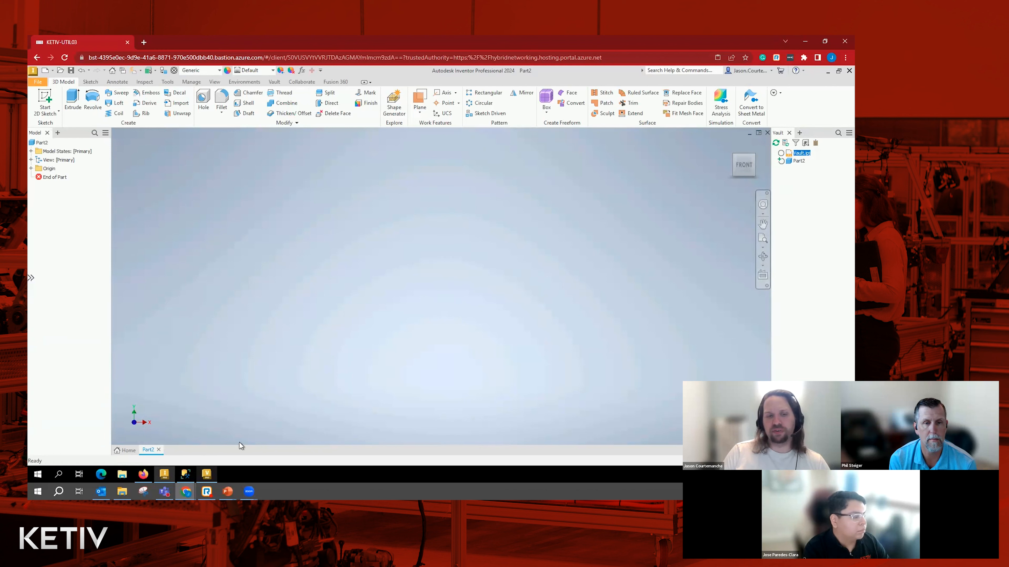
- Switch to Vault and enforce a consistent project file for all clients in the working folder options
left_click(206, 476)
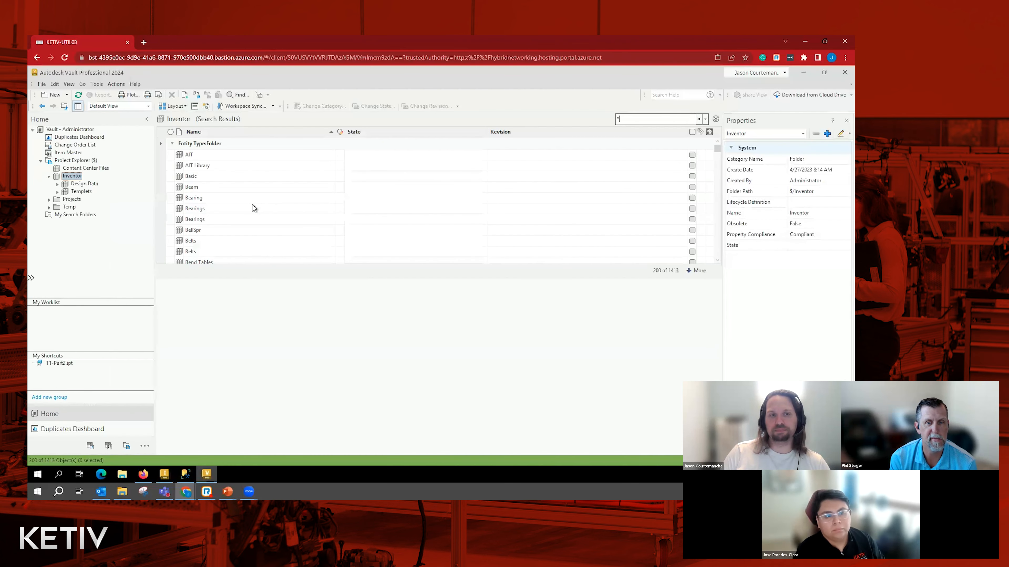
left_click(49, 176)
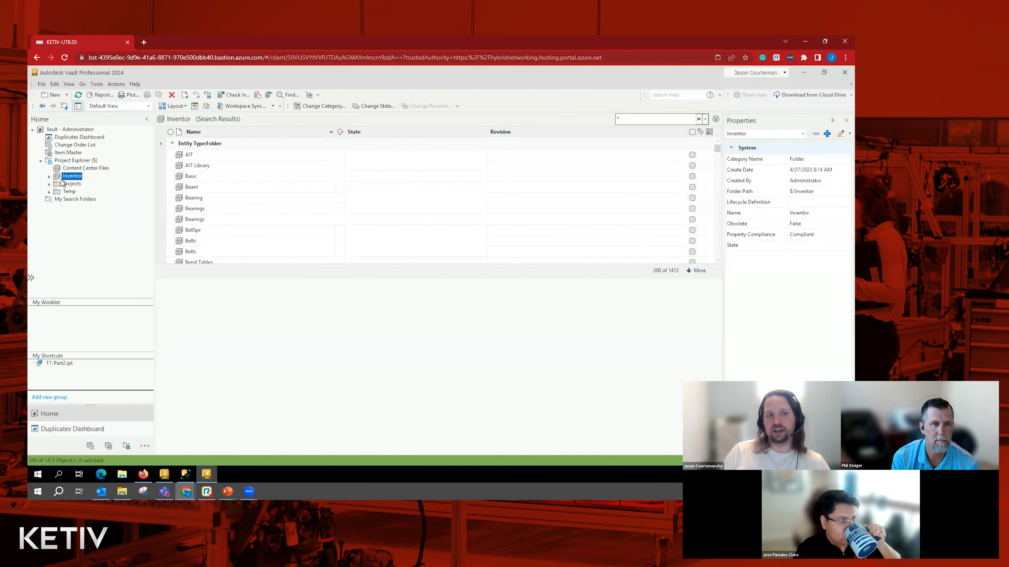
left_click(96, 84)
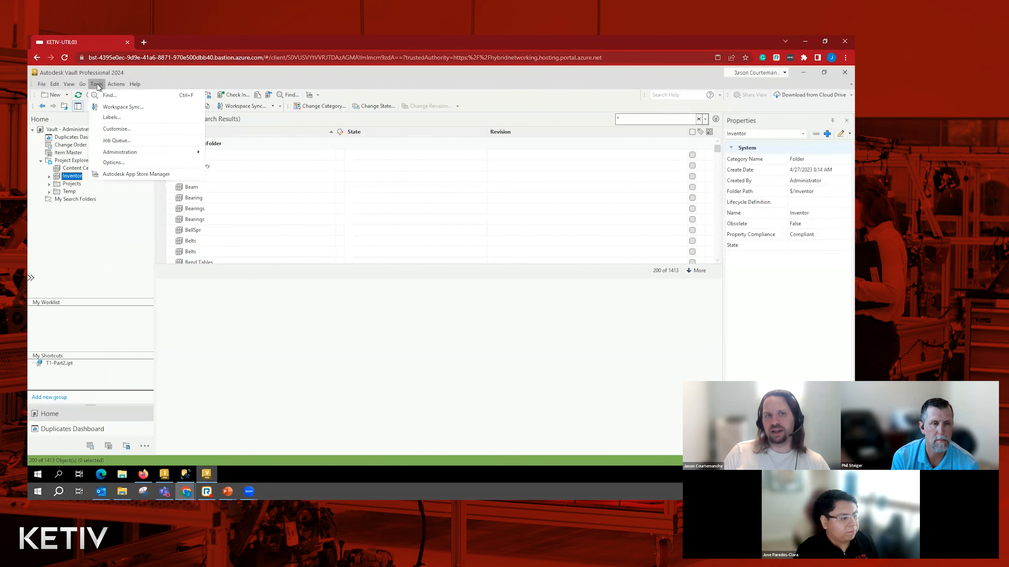
mouse_move(145, 155)
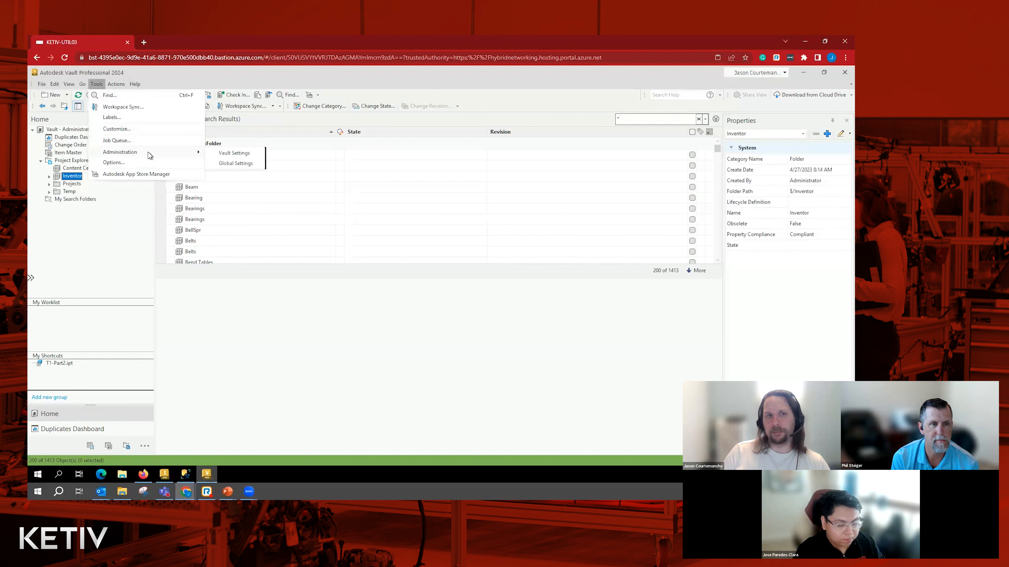
left_click(252, 155)
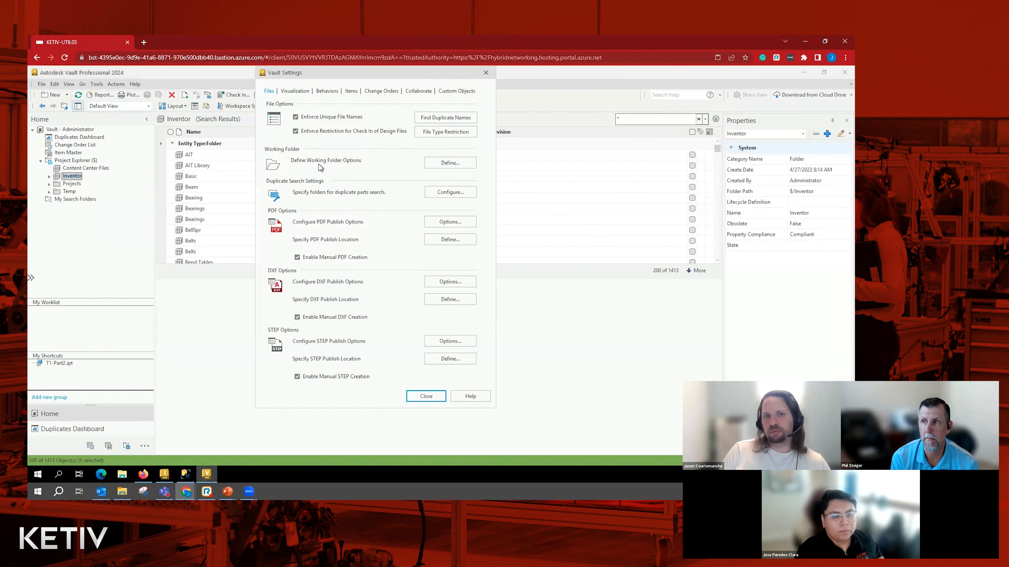
left_click(450, 162)
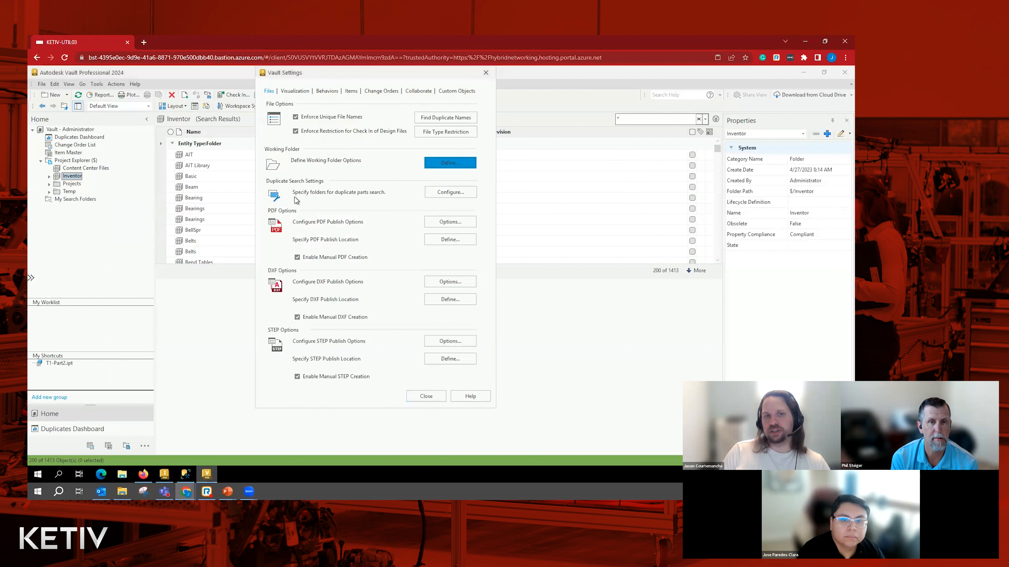
left_click(97, 222)
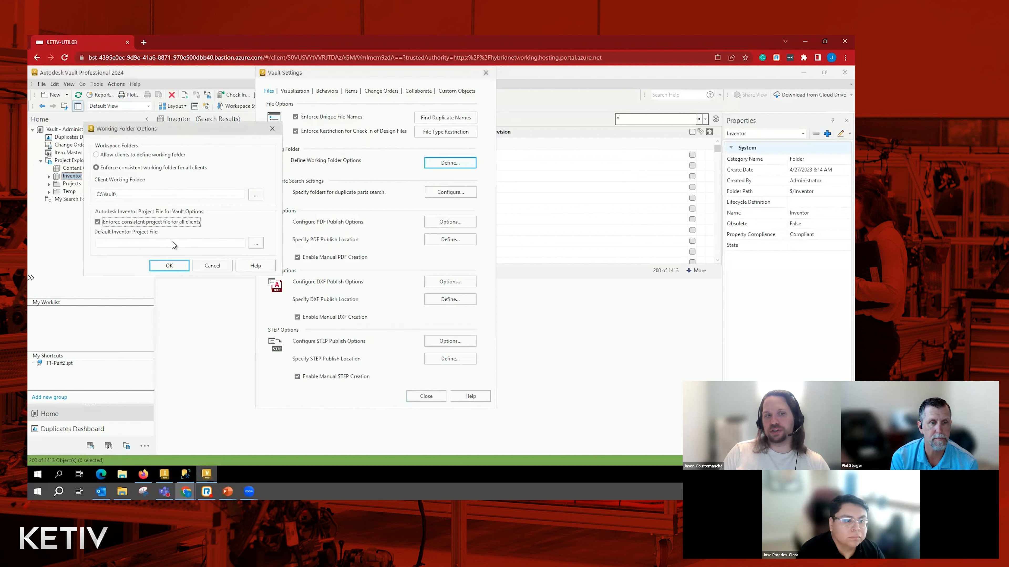
- Set $/Vault.ipj as the default Inventor project file in the vault settings and return to the Project Explorer root
left_click(256, 243)
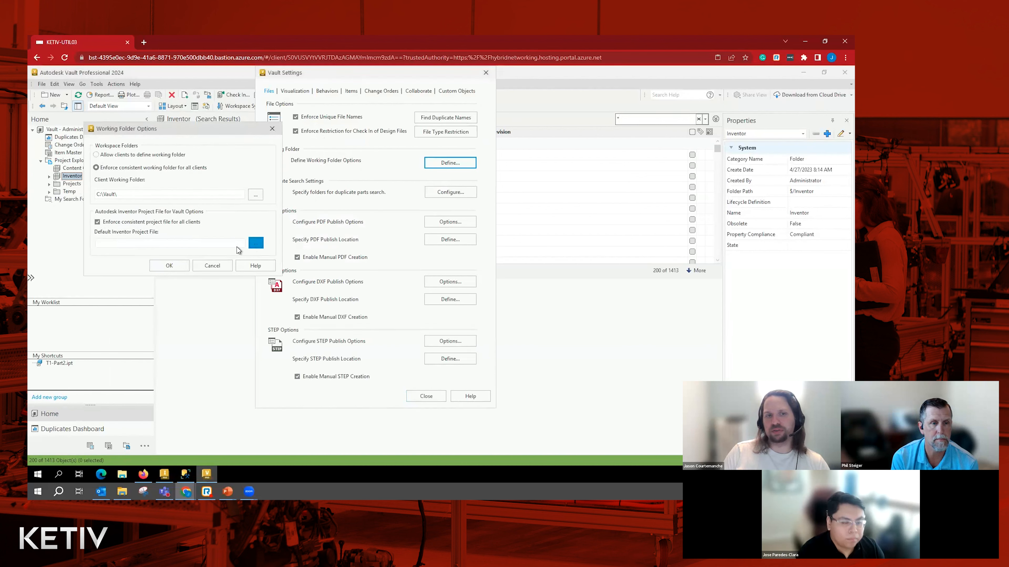
left_click(195, 225)
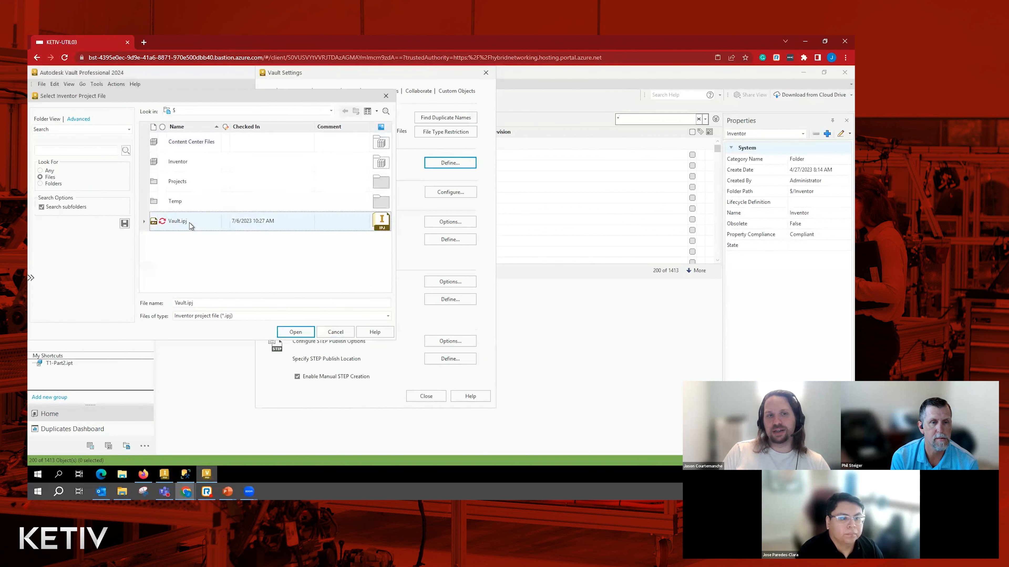
left_click(295, 332)
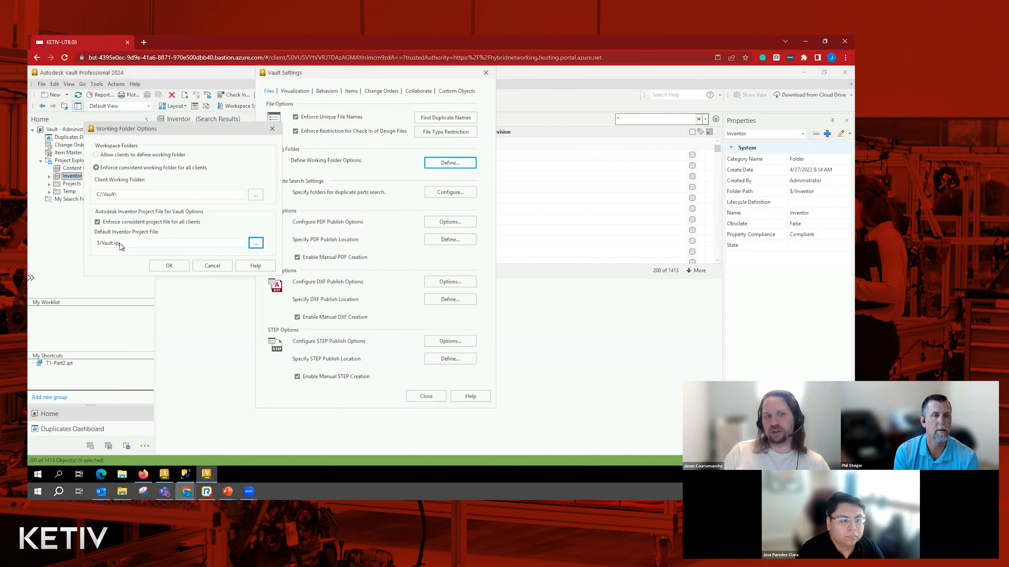
left_click(169, 265)
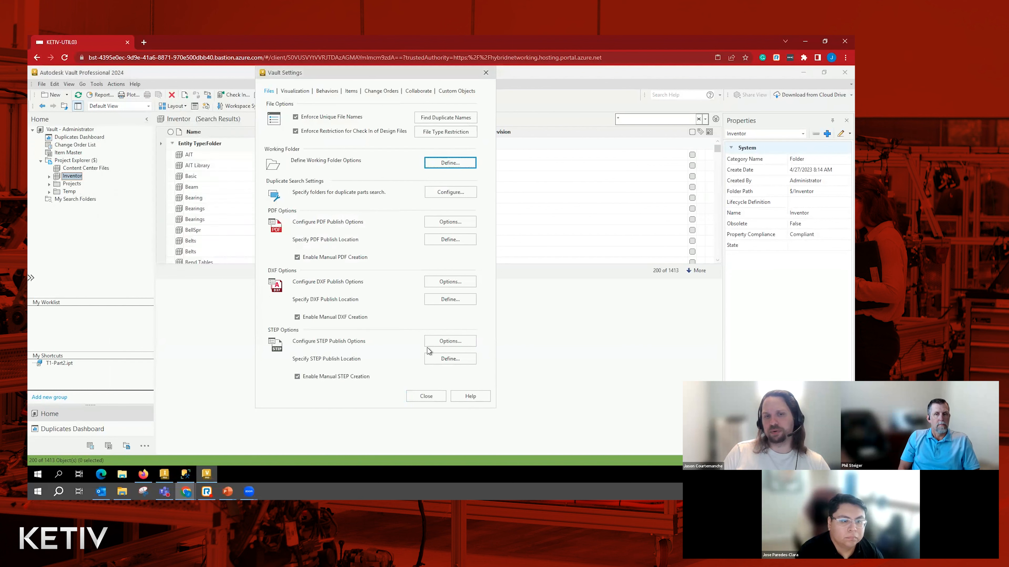
left_click(425, 396)
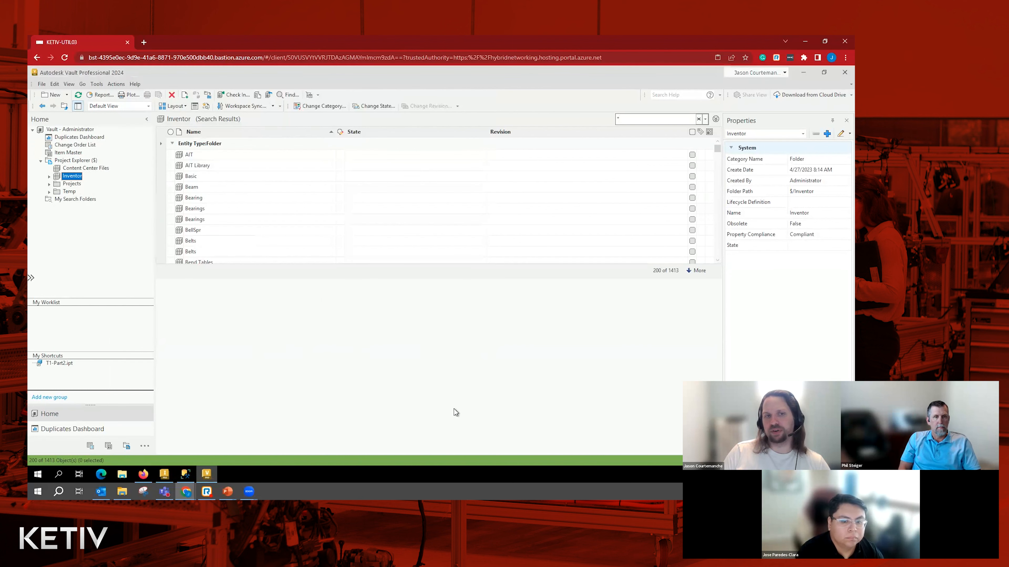
left_click(76, 161)
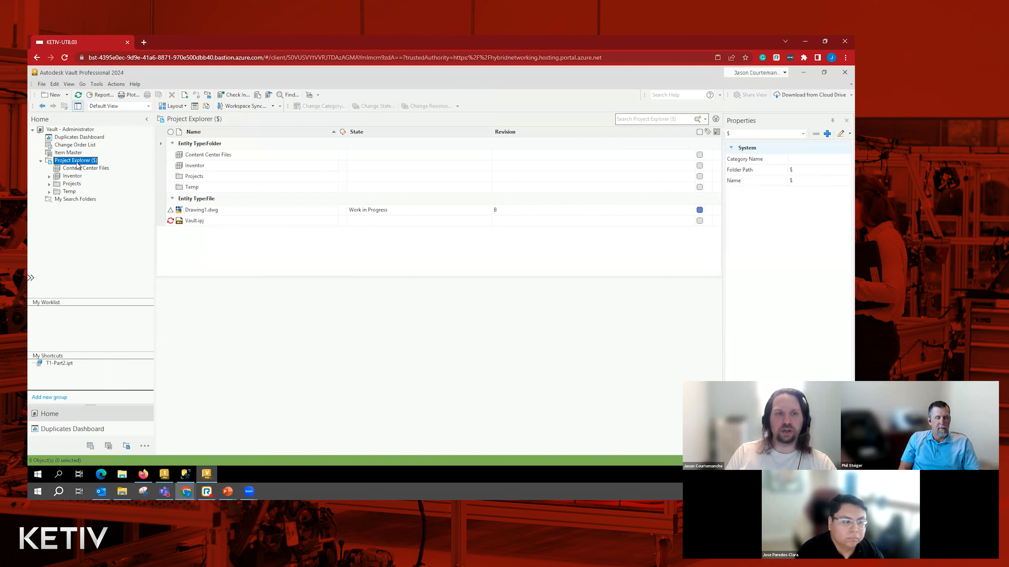
- Open the Flexible Release Process lifecycle definition for editing from the vault's behavior settings
left_click(229, 256)
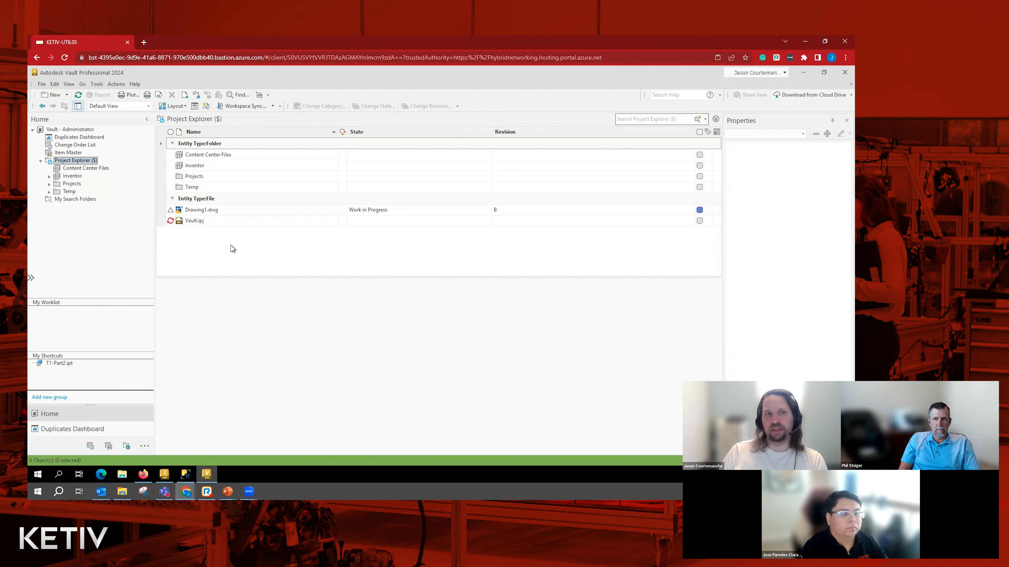
left_click(97, 84)
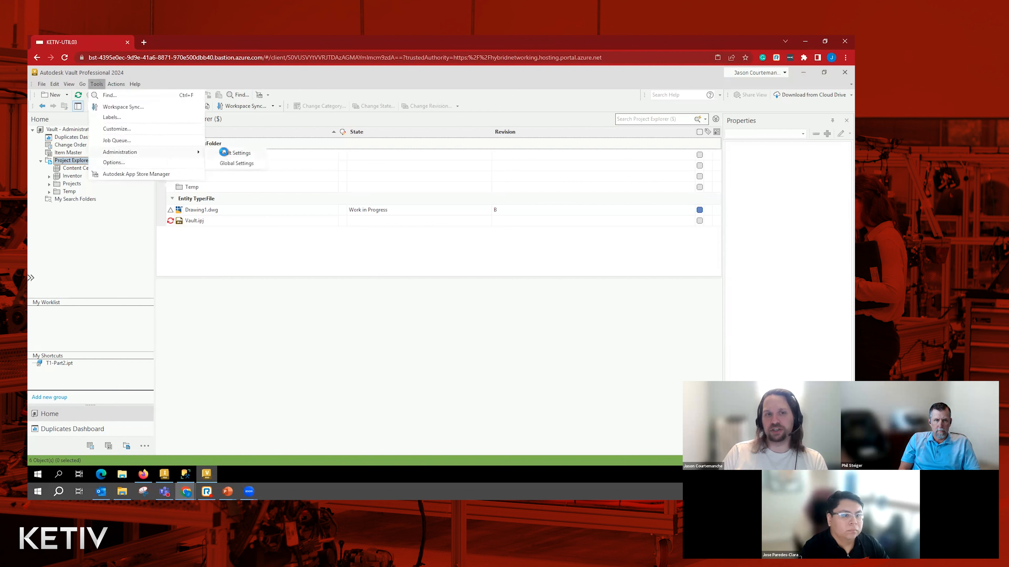
left_click(225, 155)
left_click(326, 91)
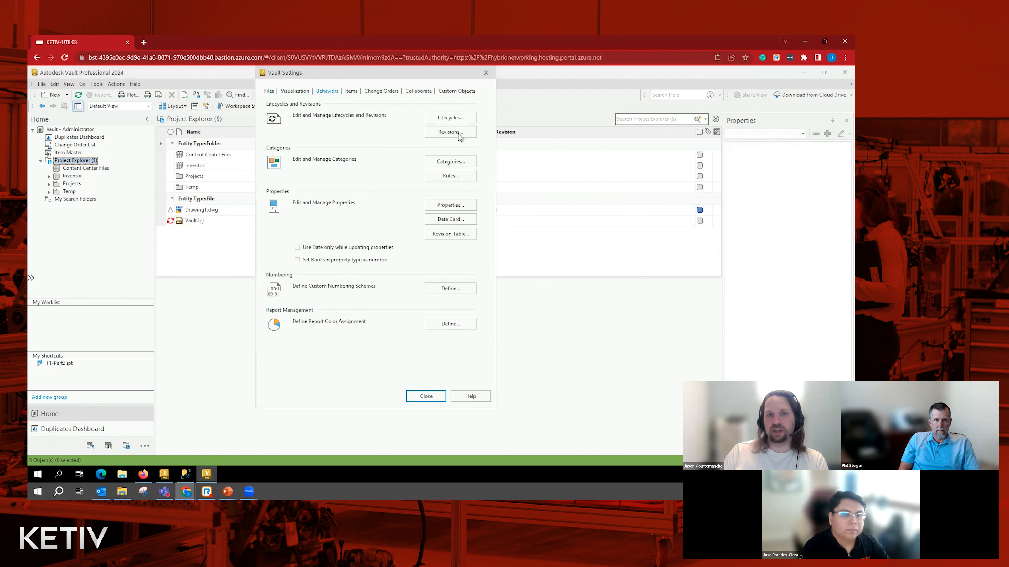
left_click(450, 118)
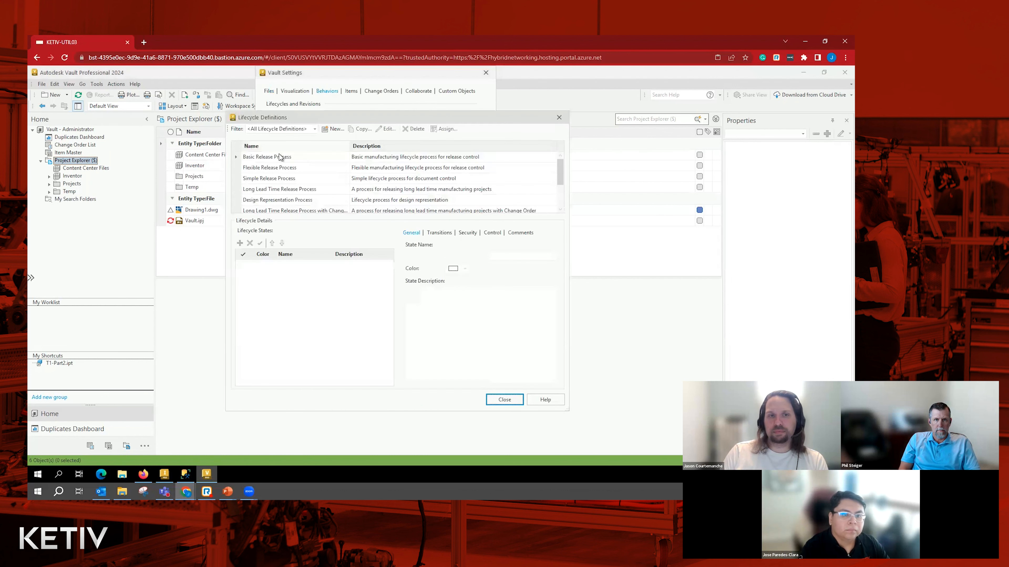
left_click(273, 170)
left_click(383, 130)
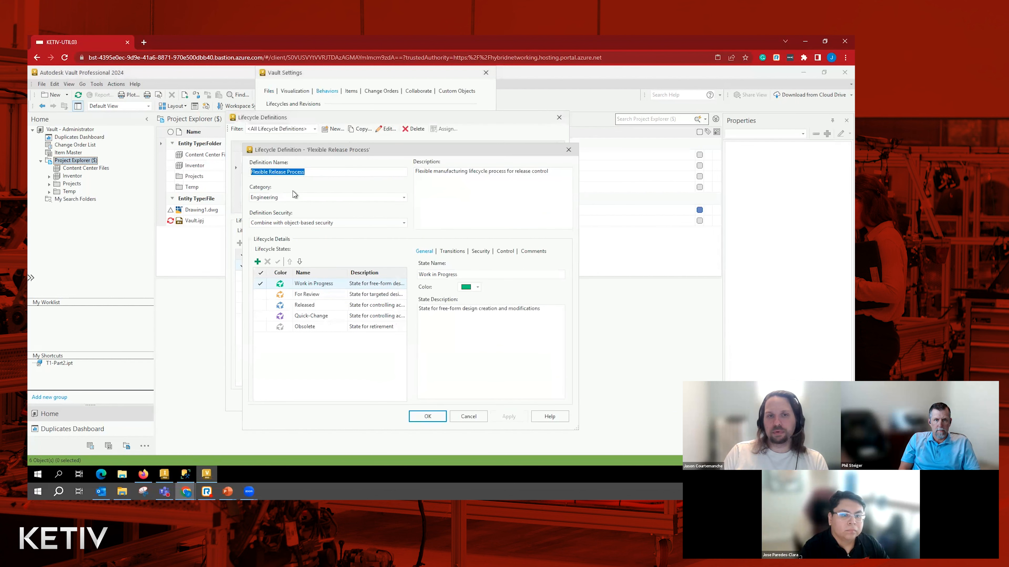
- Edit the Work in Progress to Released transition and display its peer review rules
left_click(481, 252)
left_click(452, 252)
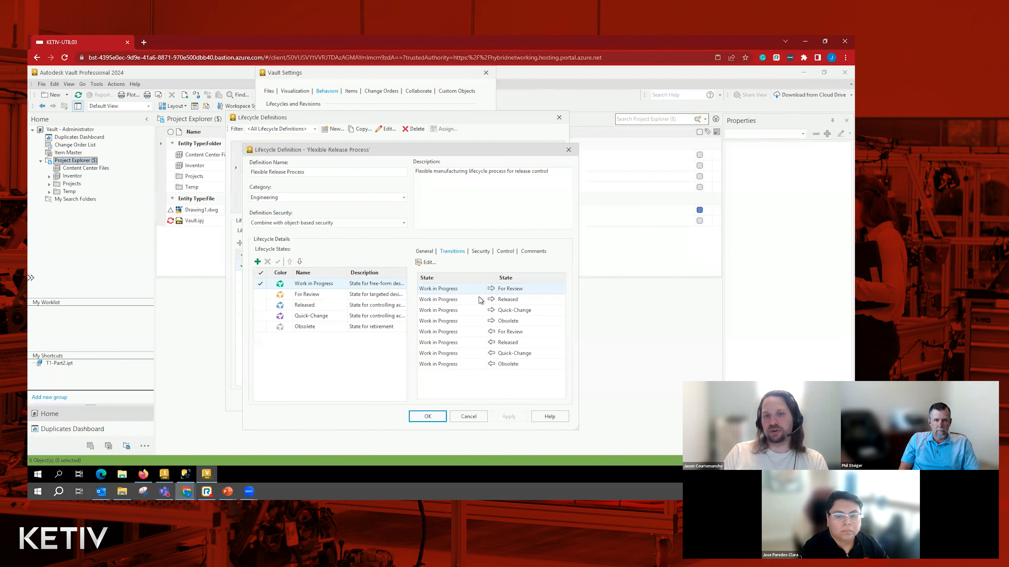
left_click(428, 263)
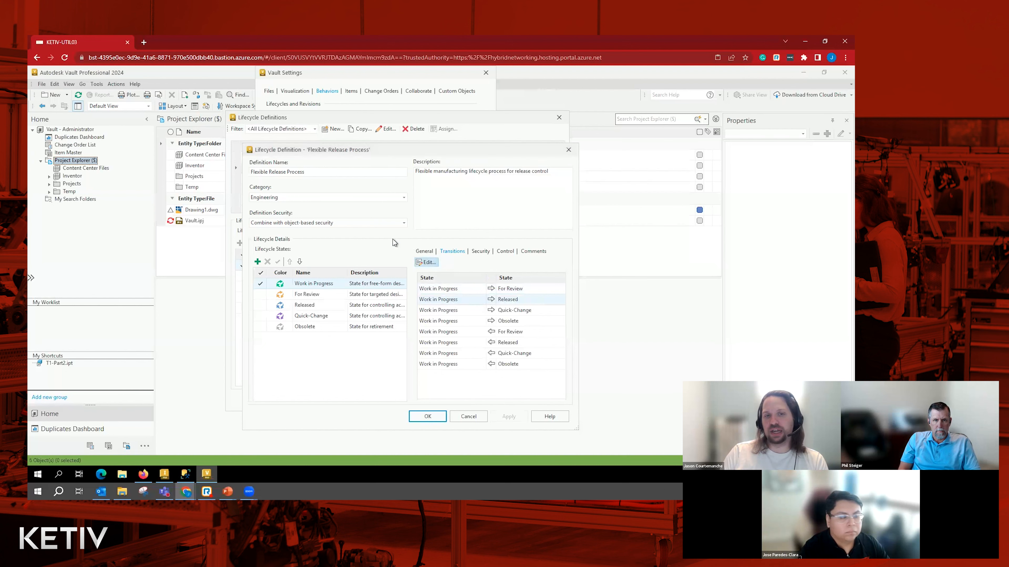
left_click(320, 152)
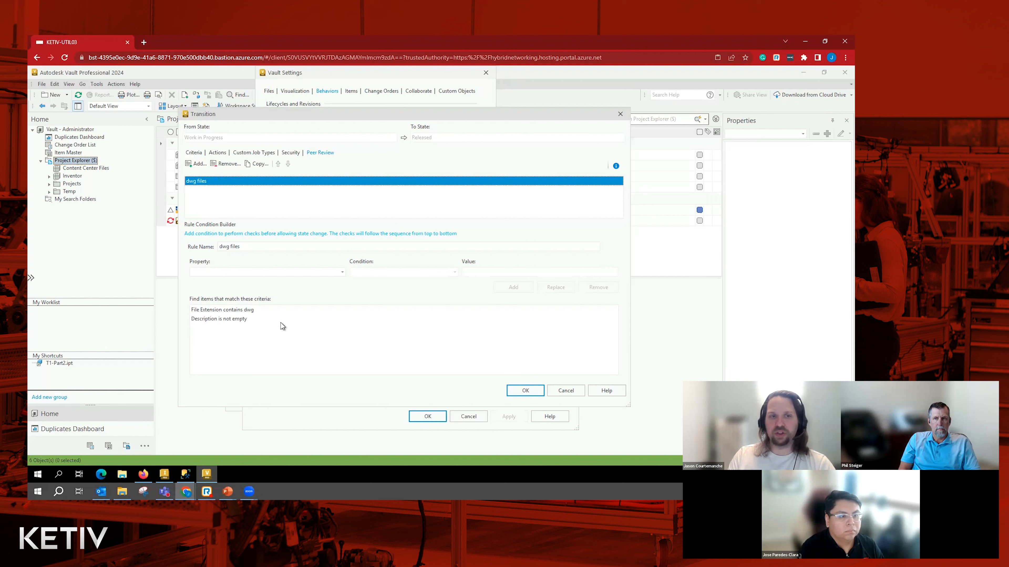
- Remove the "Description is not empty" condition from the dwg files peer review rule, check the transition's criteria and accept the transition settings
left_click(232, 319)
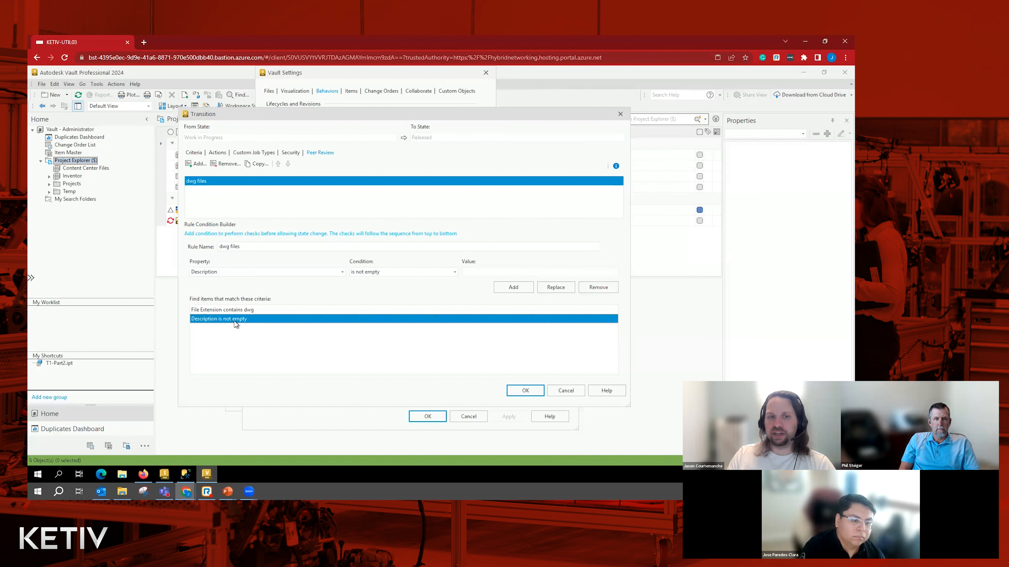
left_click(598, 287)
left_click(230, 313)
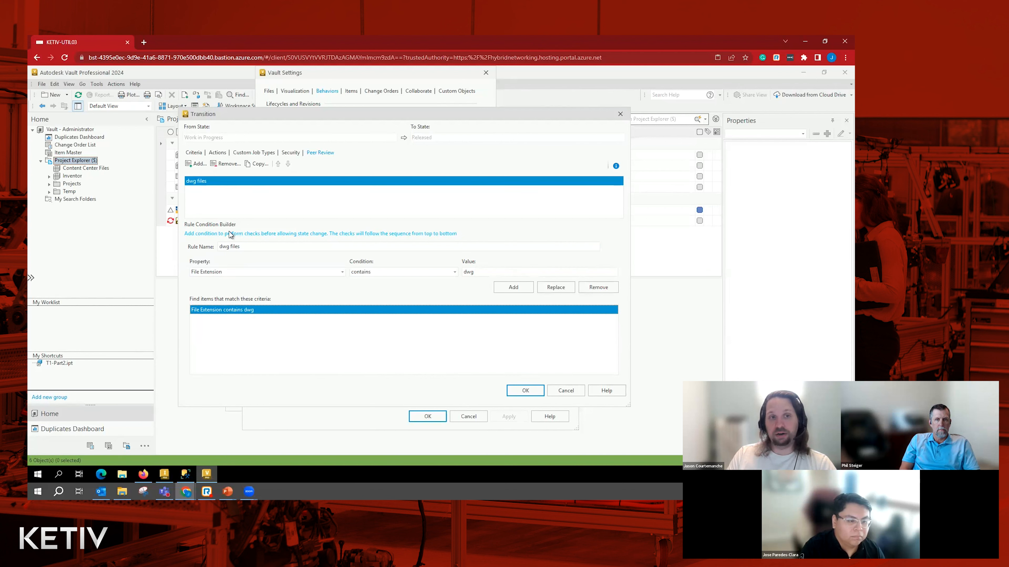
left_click(197, 154)
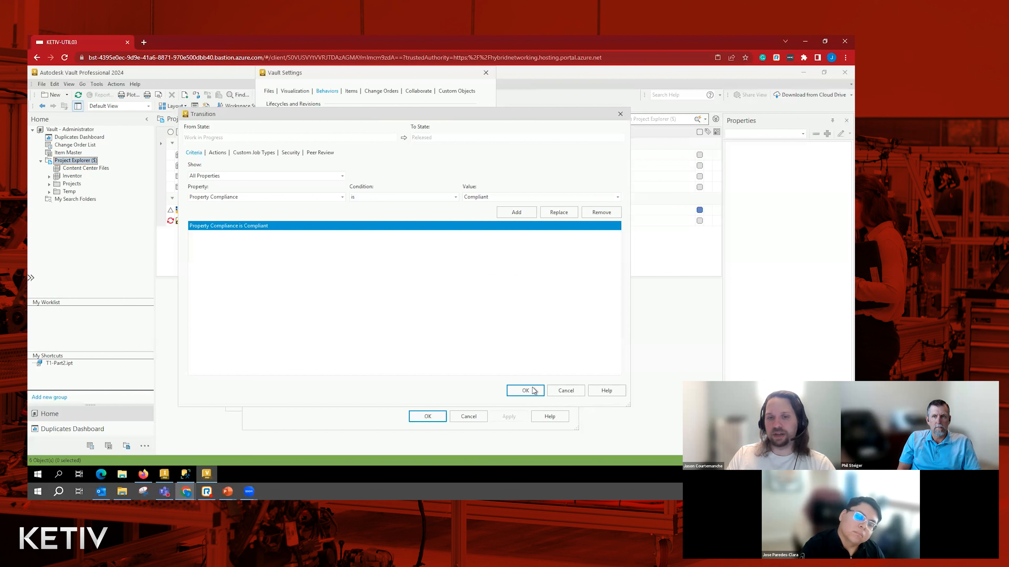
left_click(525, 392)
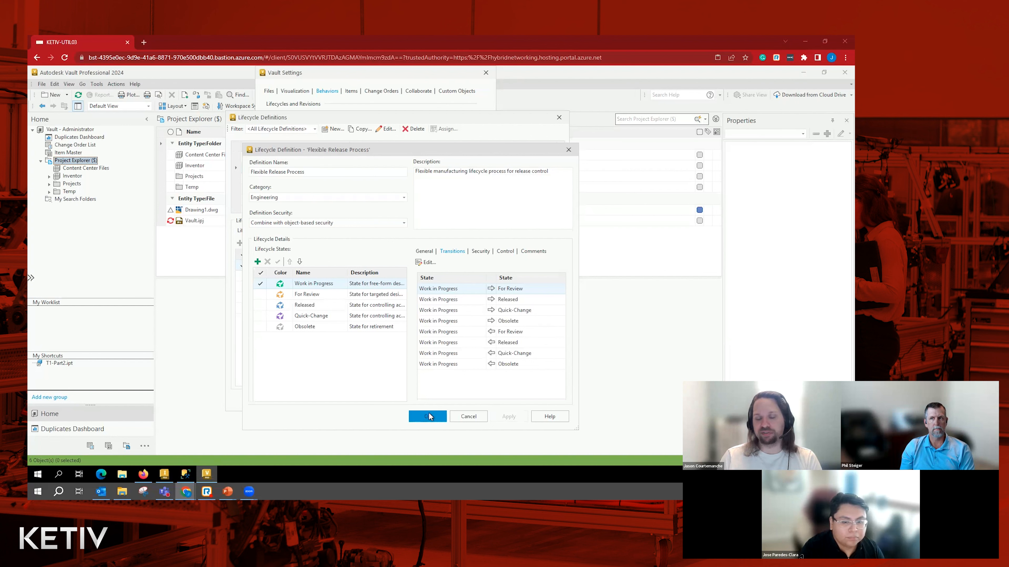
- Close the lifecycle definition and the vault settings, and select Drawing1.dwg in the Project Explorer root
left_click(463, 417)
left_click(504, 400)
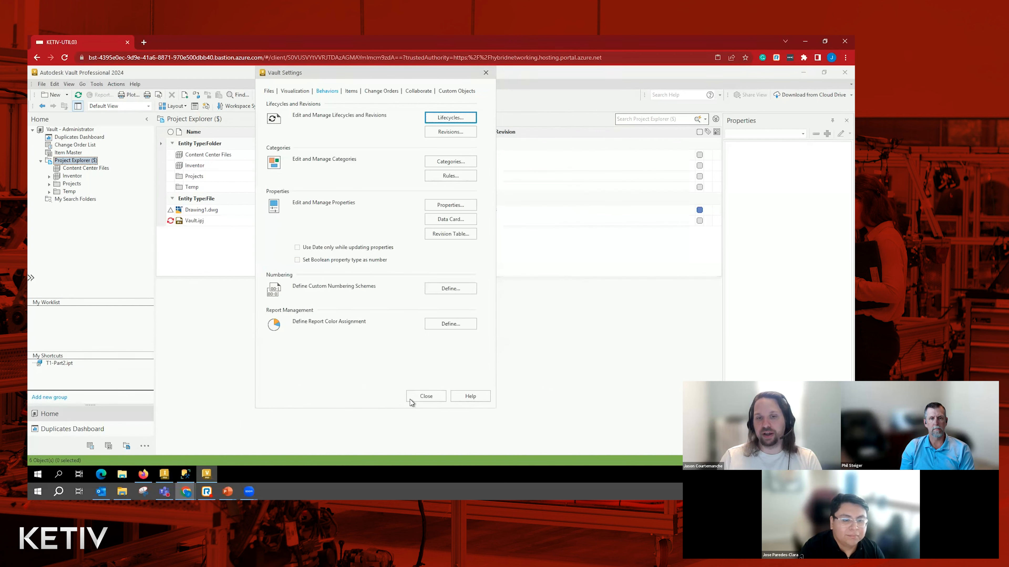
left_click(423, 400)
left_click(277, 212)
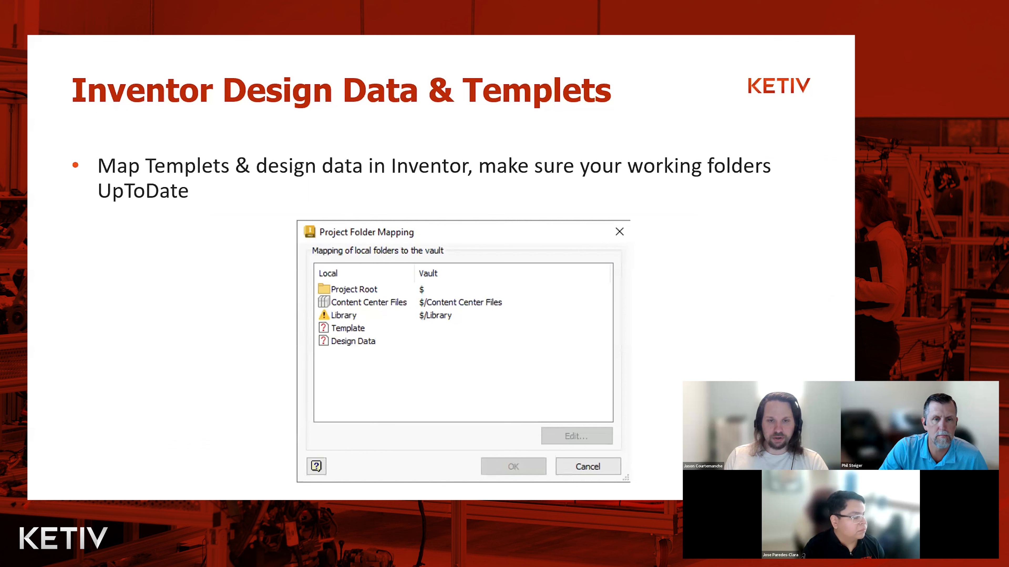
key("Right")
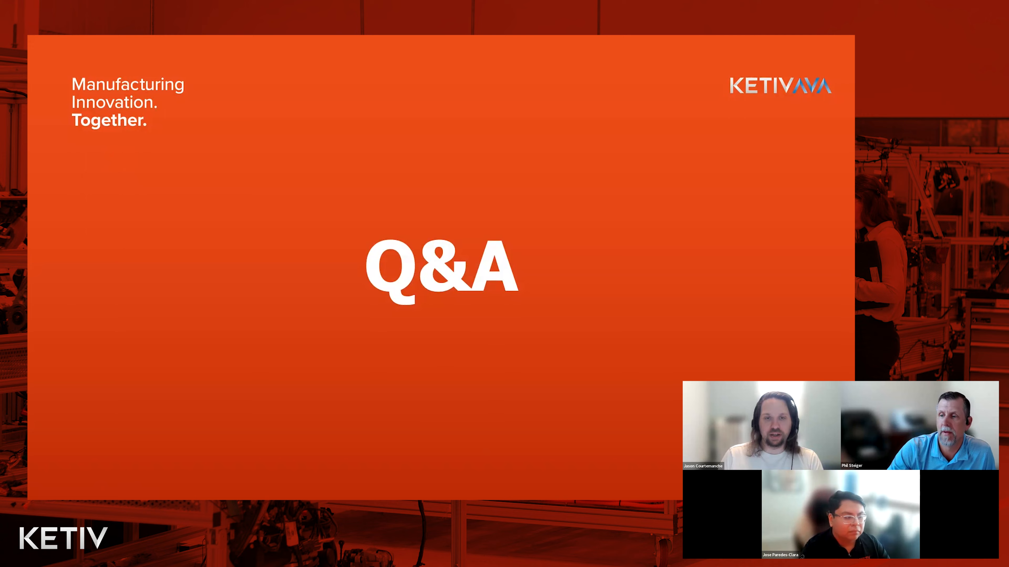
key("alt+Tab")
- Try to change the lifecycle state of Drawing1.dwg to Released under the Flexible Release Process, and read the details
left_click(364, 106)
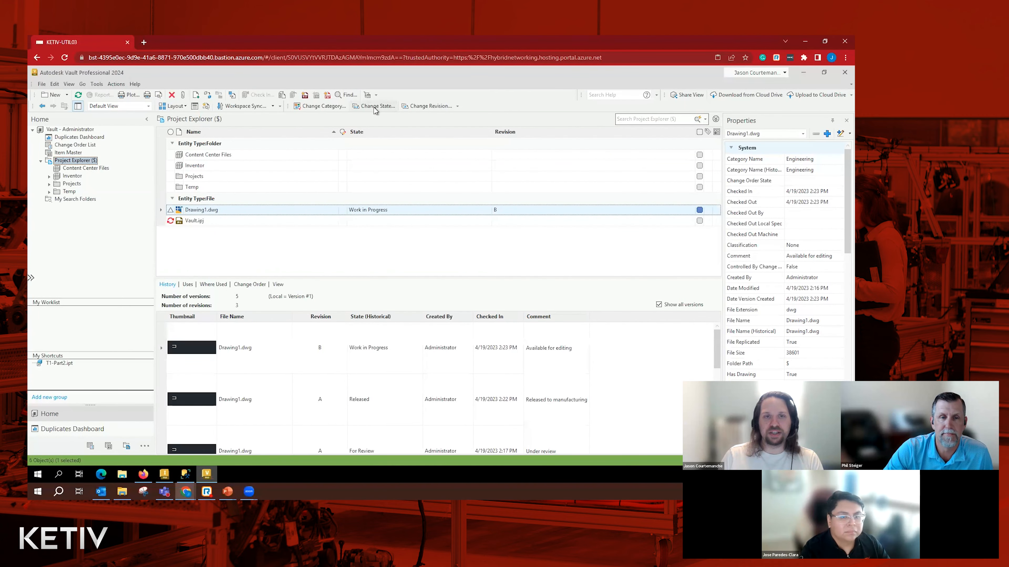
left_click(349, 126)
left_click(319, 155)
left_click(325, 326)
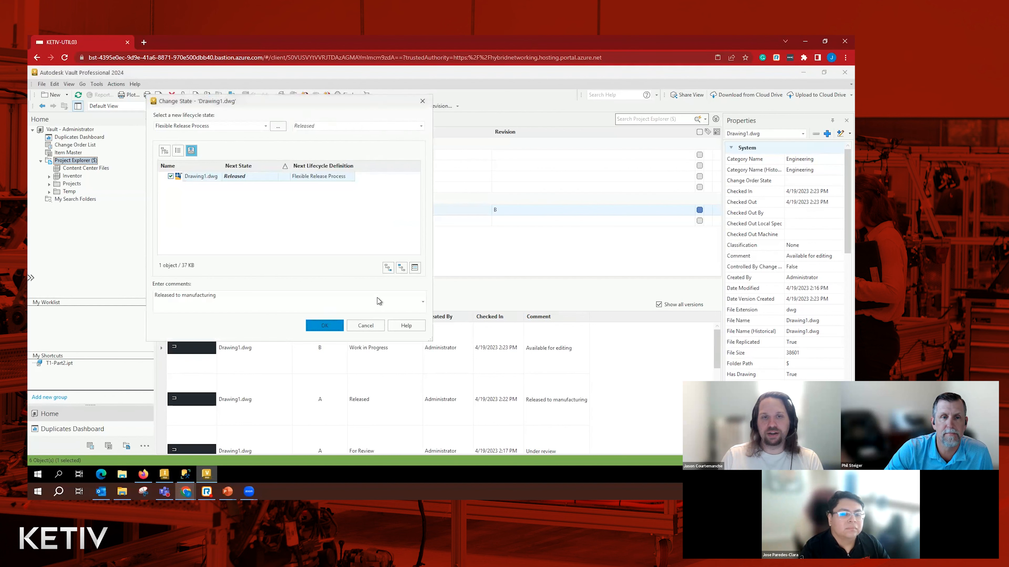
left_click(484, 203)
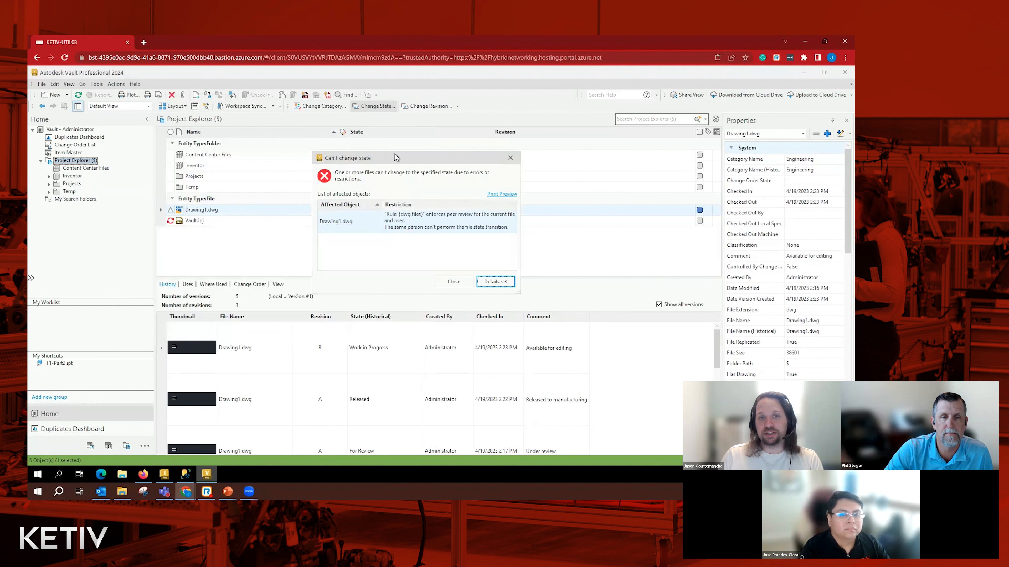
left_click_drag(401, 157, 411, 155)
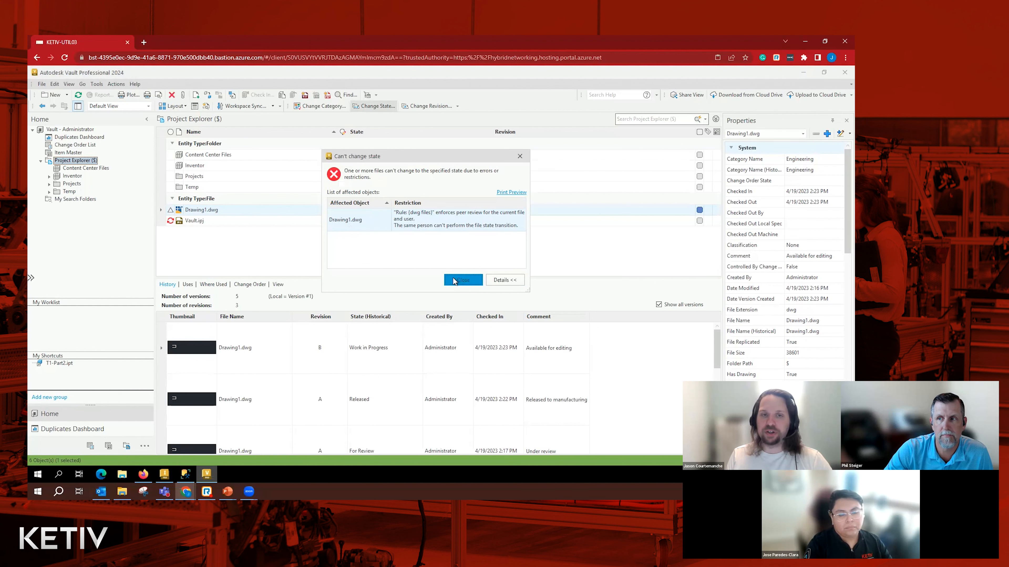
left_click(461, 280)
- Examine the system properties of Drawing1.dwg, including its approver, release date, revision and state entries
scroll(779, 364, "down", 3)
scroll(779, 365, "down", 3)
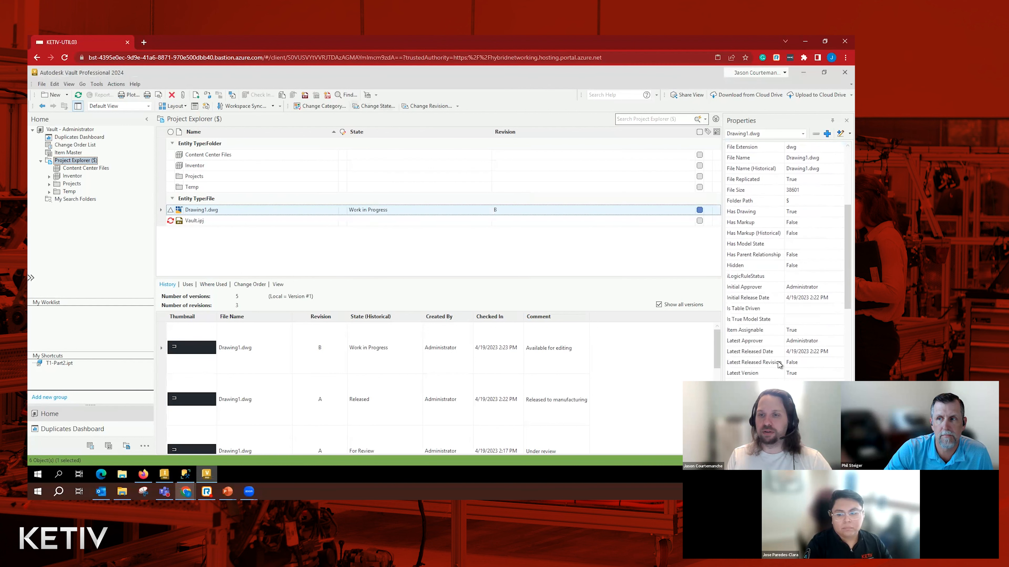
scroll(779, 364, "down", 7)
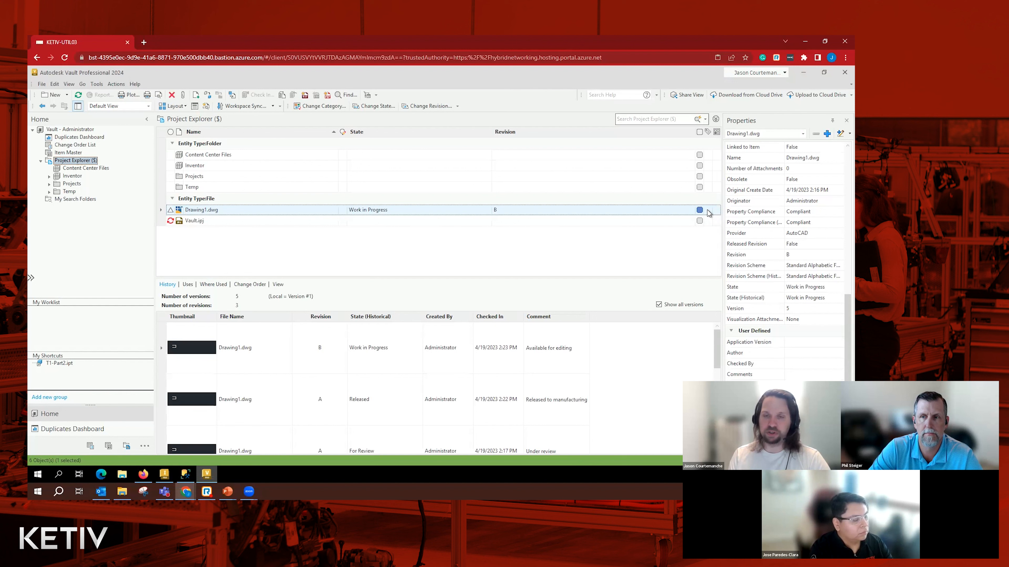
left_click(784, 255)
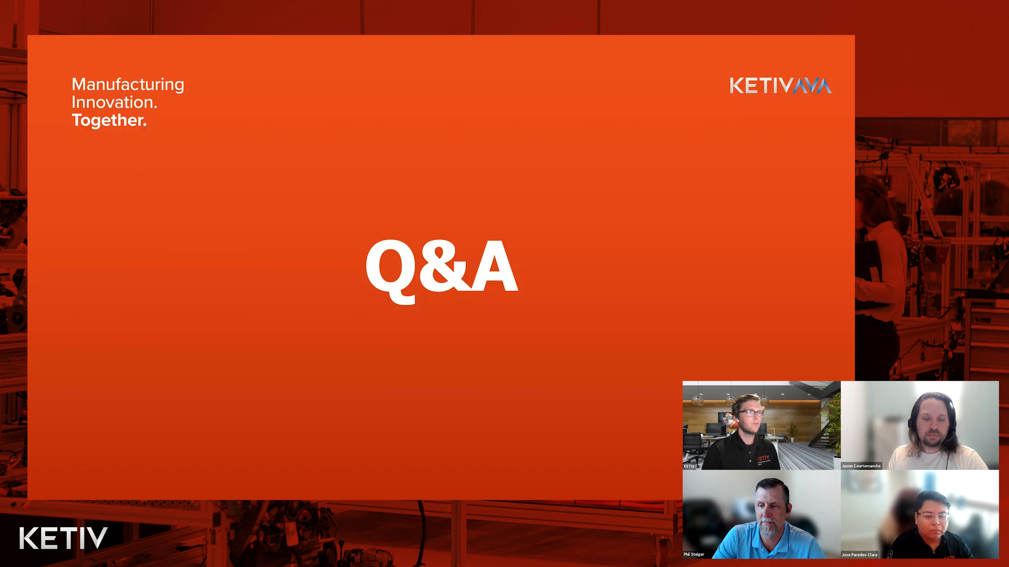
key("Right")
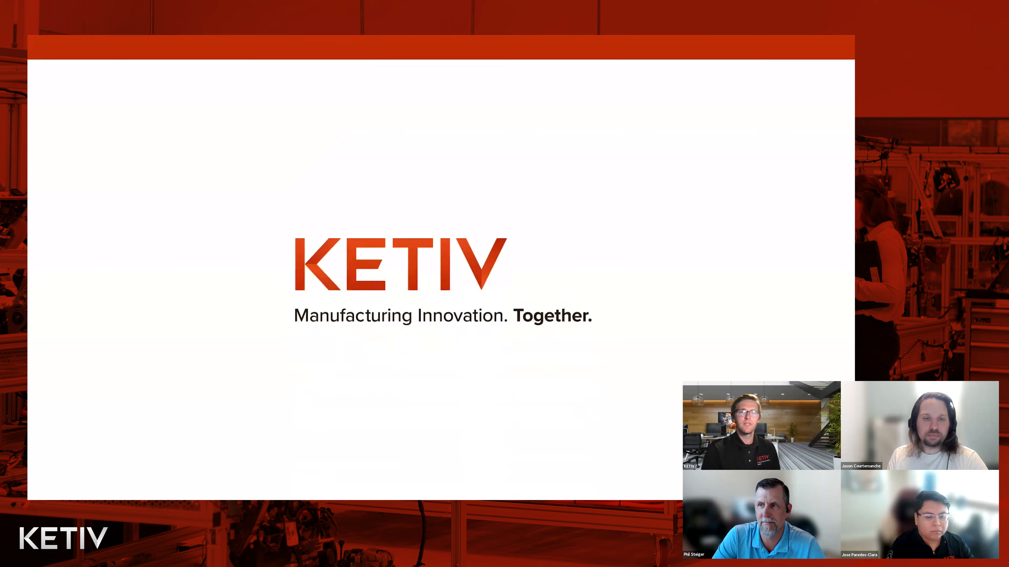